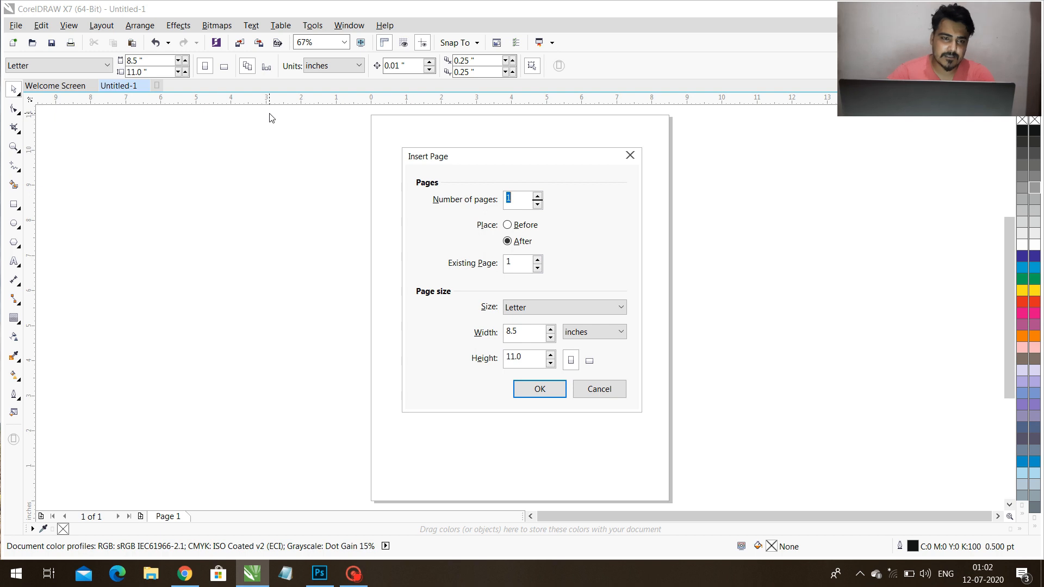
# Insert five Letter-size pages after page 1 and enable facing pages in the document layout, starting on the right side.
pyautogui.press('Return')
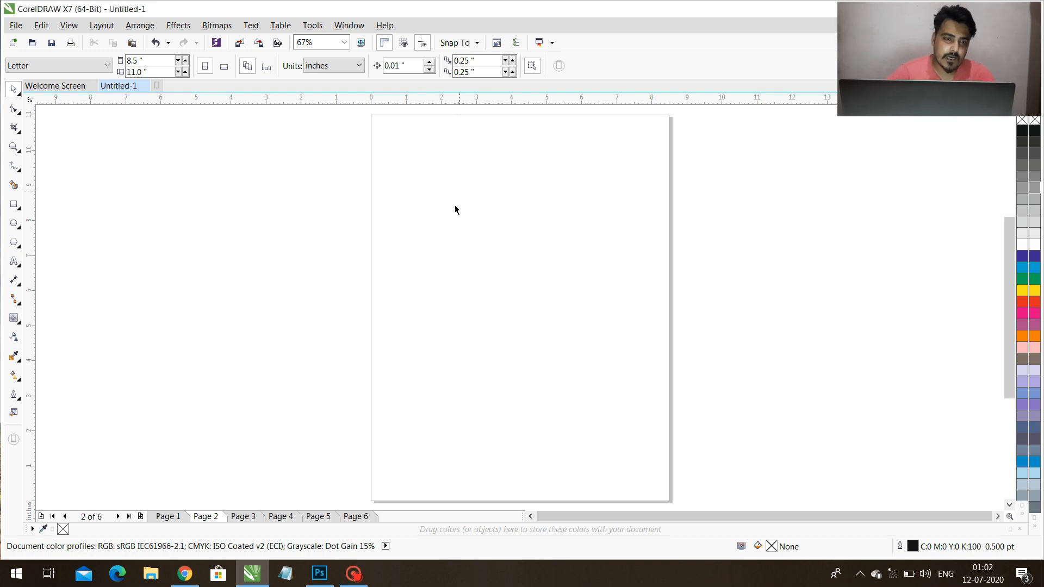
pyautogui.click(104, 27)
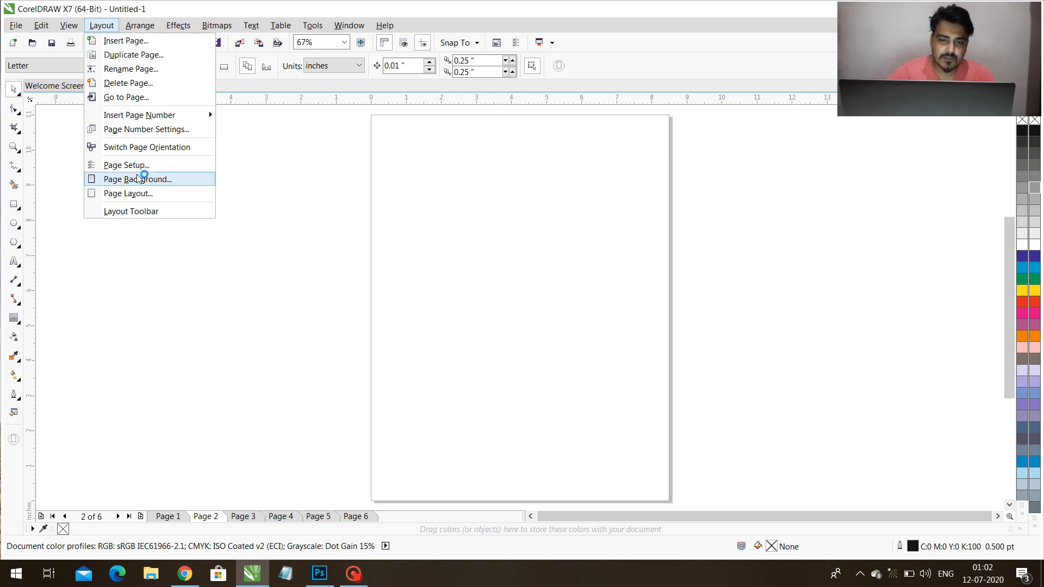
pyautogui.click(141, 195)
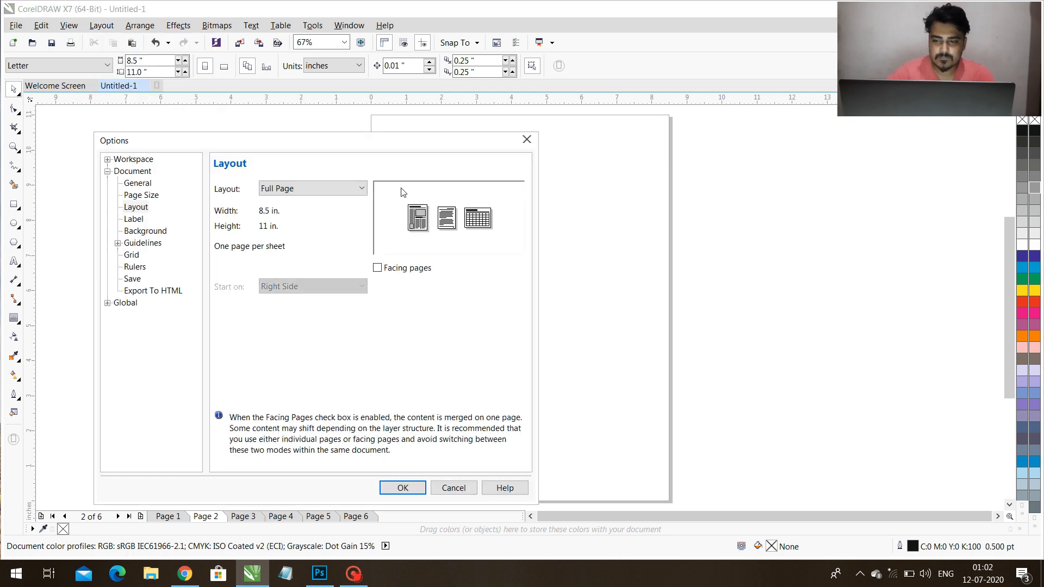
pyautogui.click(406, 268)
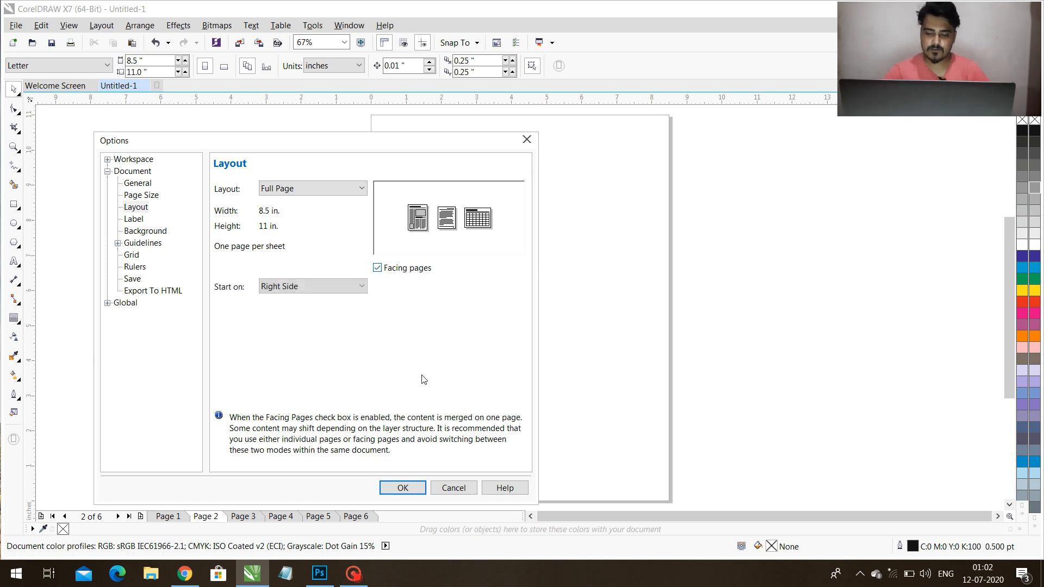
pyautogui.click(402, 488)
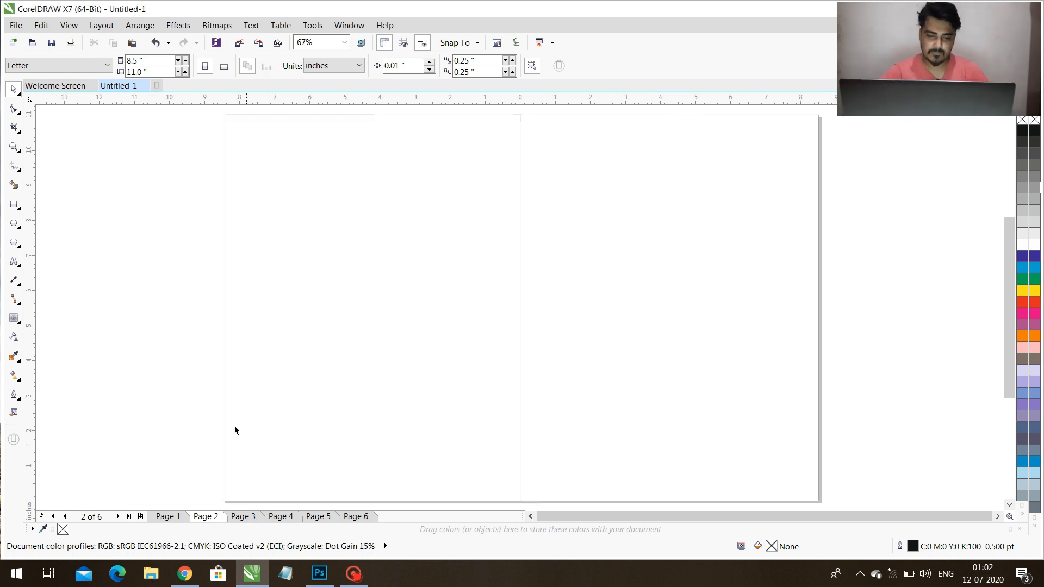
pyautogui.press('pagedown')
pyautogui.press('pagedown')
pyautogui.press('pagedown')
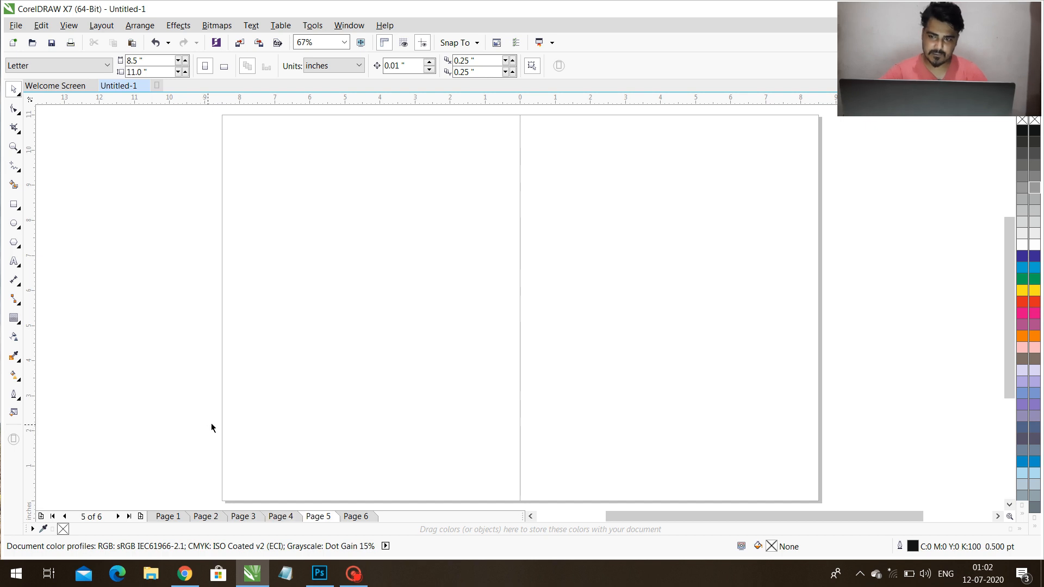
pyautogui.doubleClick(22, 211)
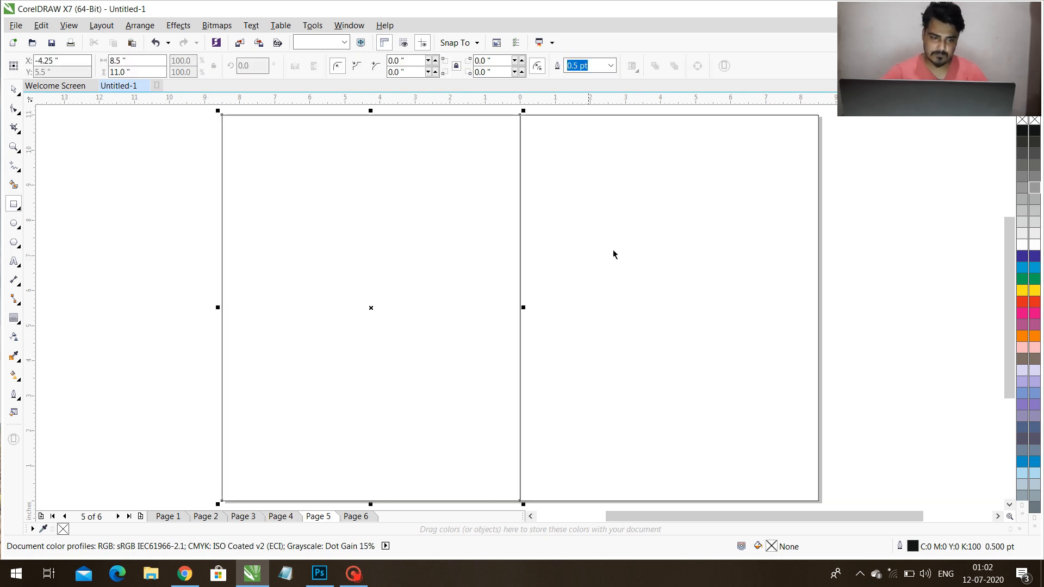
pyautogui.press('Delete')
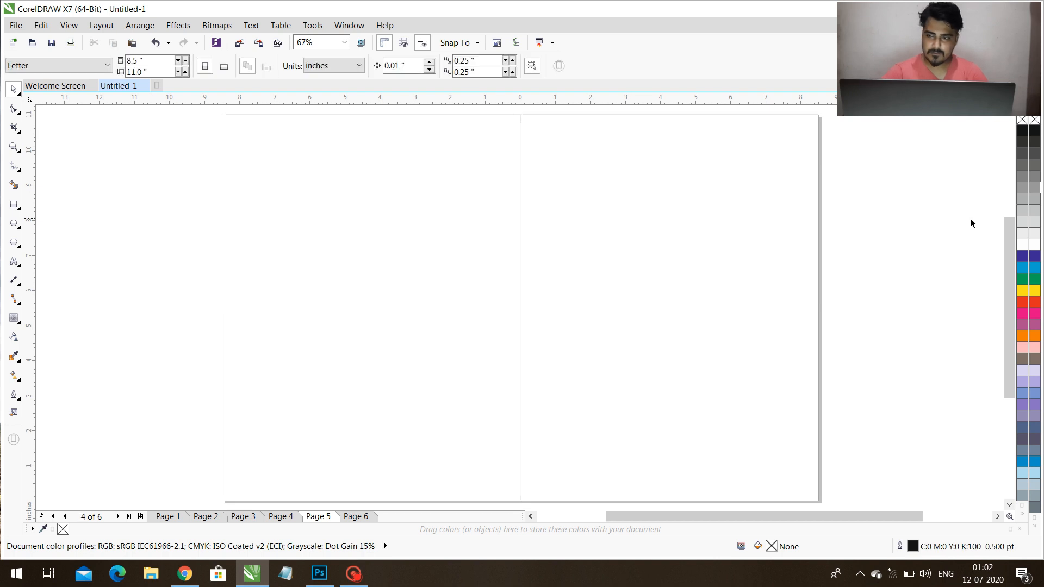
# Create page-sized frame rectangles without an outline on the page 2–3 spread.
pyautogui.press('pageup')
pyautogui.press('pageup')
pyautogui.doubleClick(15, 205)
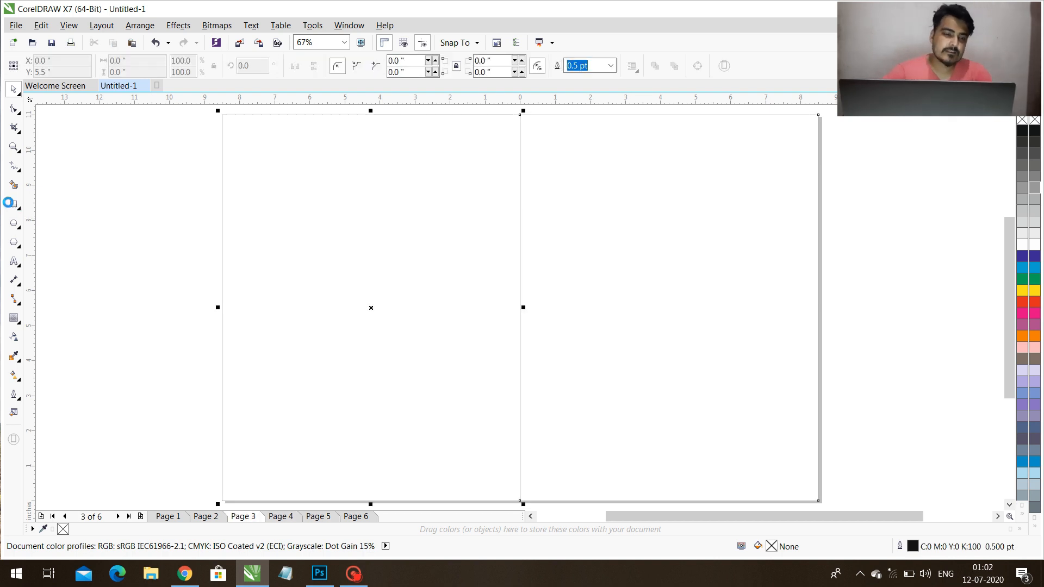
pyautogui.click(948, 215)
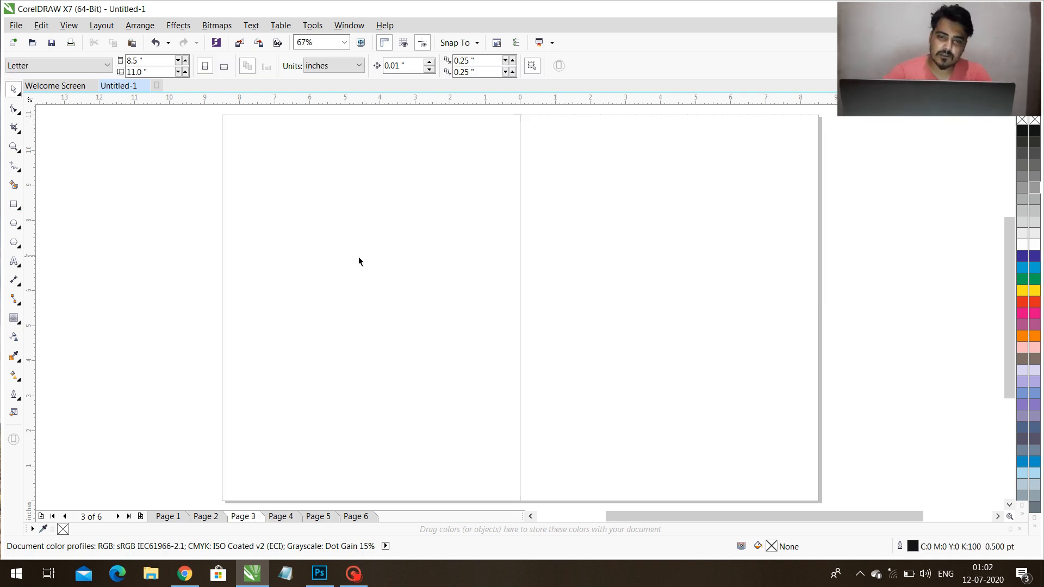
pyautogui.click(358, 257)
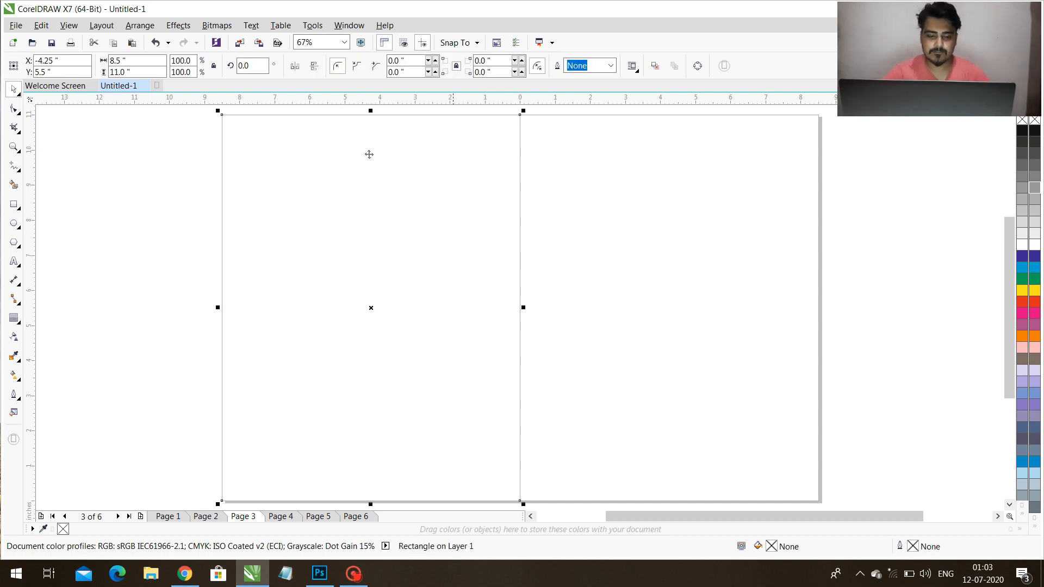
# Add another page-sized rectangle on the spread's first page and resize it to 7.5 × 10 inches as a margin frame.
pyautogui.doubleClick(17, 207)
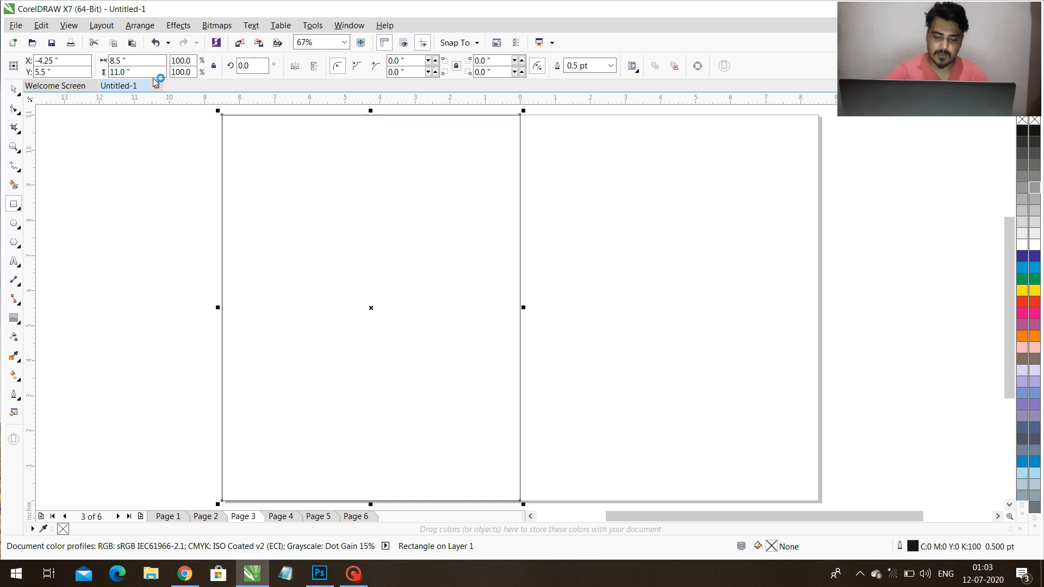
pyautogui.doubleClick(121, 60)
pyautogui.write('7.5')
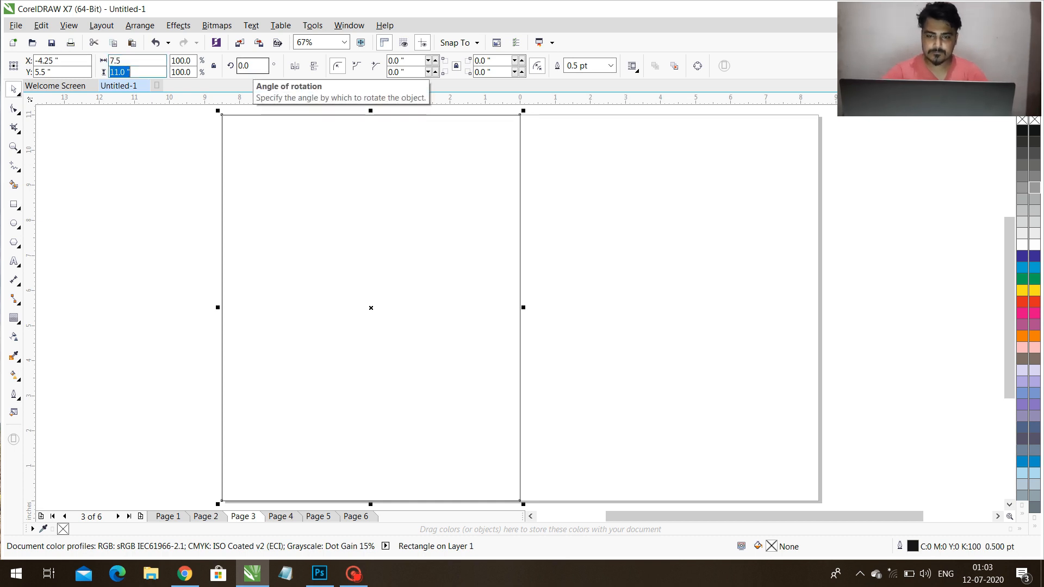
pyautogui.press('Return')
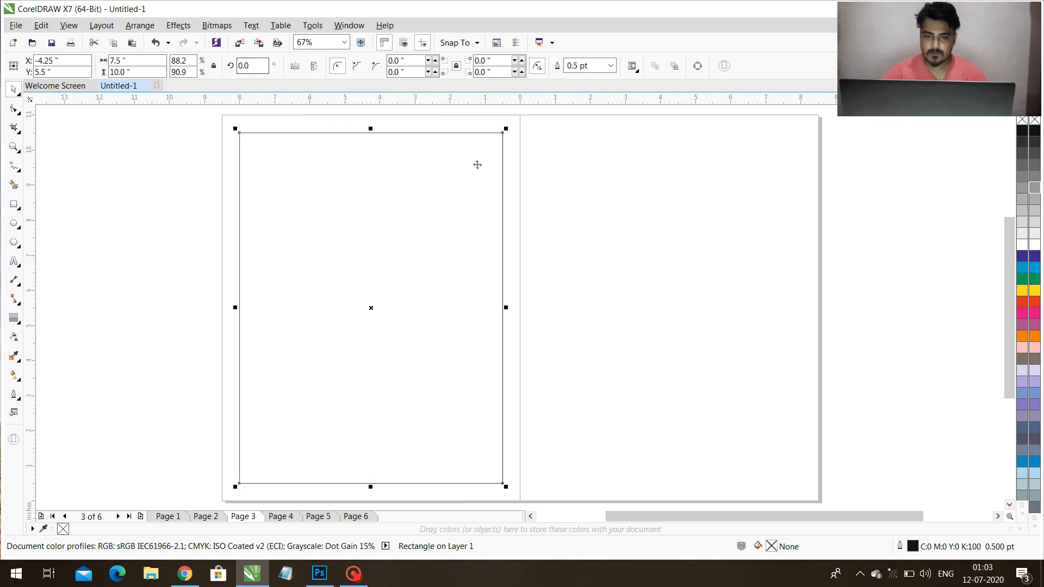
# Copy the 7.5 × 10 inch margin rectangle onto the facing page and centre it within that page's frame.
pyautogui.moveTo(361, 255); pyautogui.dragTo(463, 260)
pyautogui.rightClick(463, 260)
pyautogui.keyDown('shift'); pyautogui.click(687, 266); pyautogui.keyUp('shift')
pyautogui.press('c')
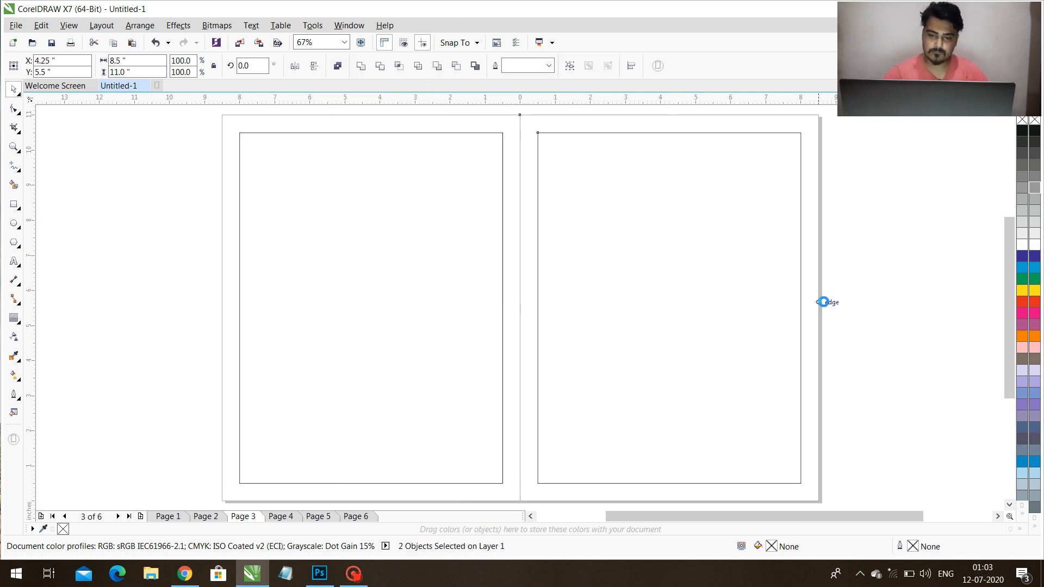
# Duplicate both margin rectangles onto the page 4–5 spread and return to page 2.
pyautogui.click(827, 303)
pyautogui.click(651, 319)
pyautogui.keyDown('shift'); pyautogui.click(472, 322); pyautogui.keyUp('shift')
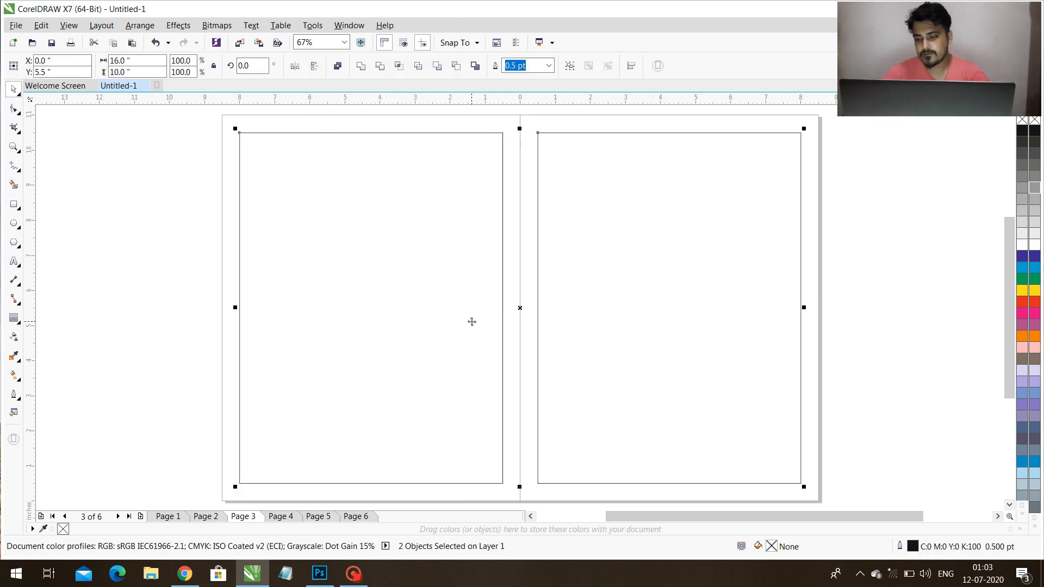
pyautogui.hotkey('ctrl', 'x')
pyautogui.press('pagedown')
pyautogui.hotkey('ctrl', 'v')
pyautogui.press('Escape')
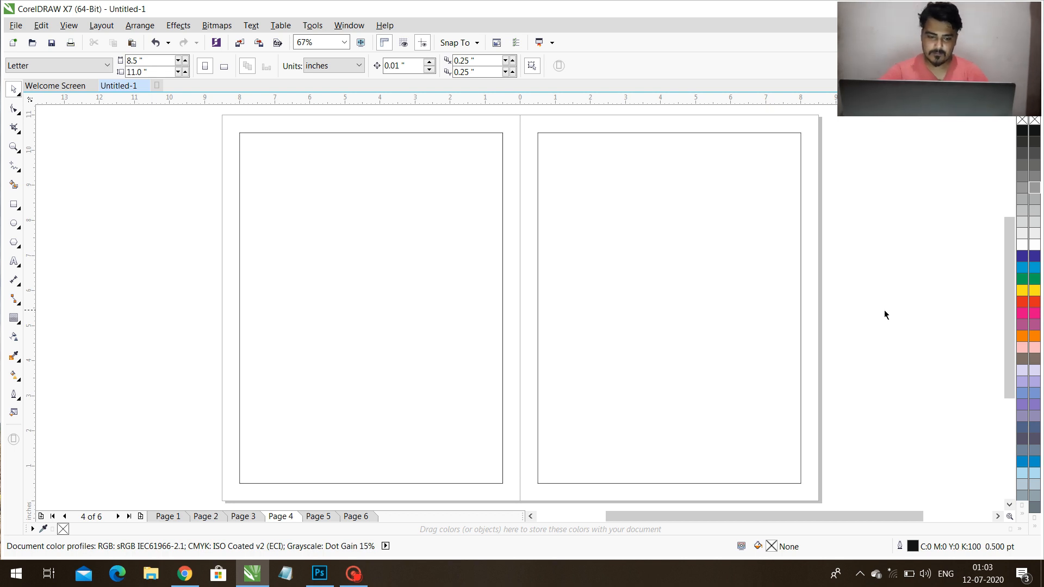
pyautogui.press('pageup')
pyautogui.press('pageup')
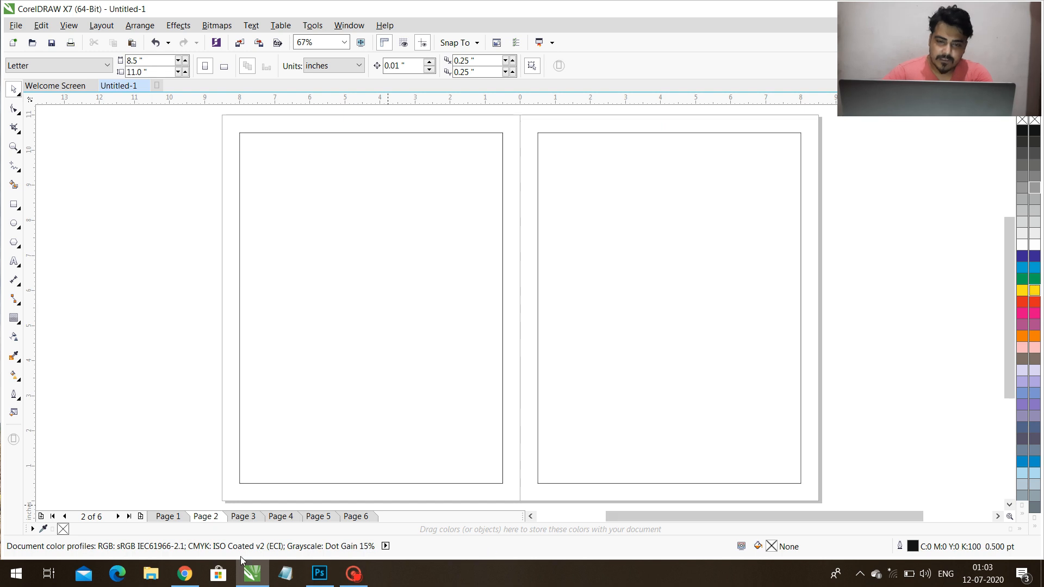
# Open the Article-2 Done folder from the desktop and launch the Article-2 Word document inside it.
pyautogui.press('super+d')
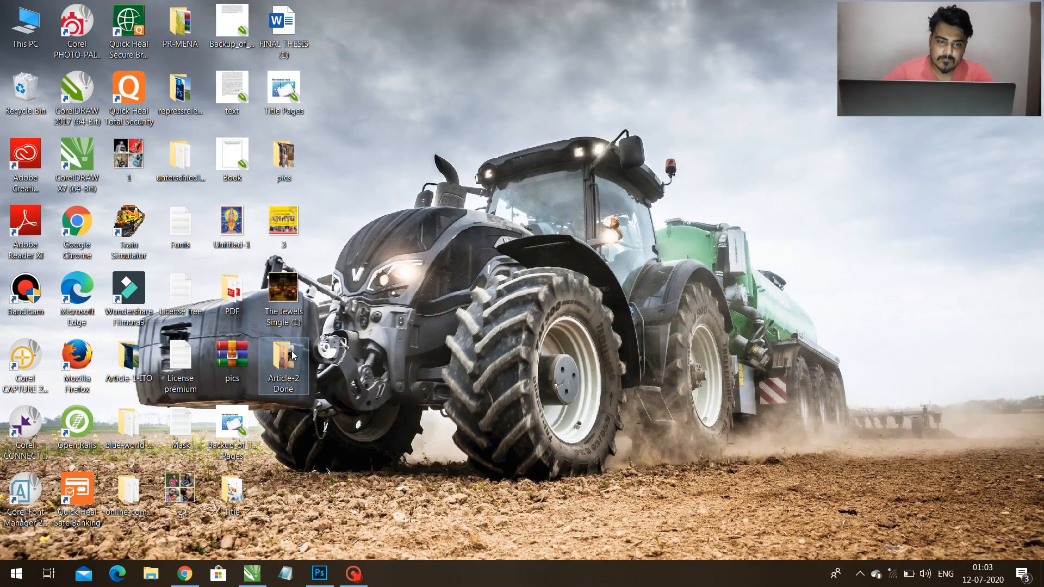
pyautogui.doubleClick(281, 359)
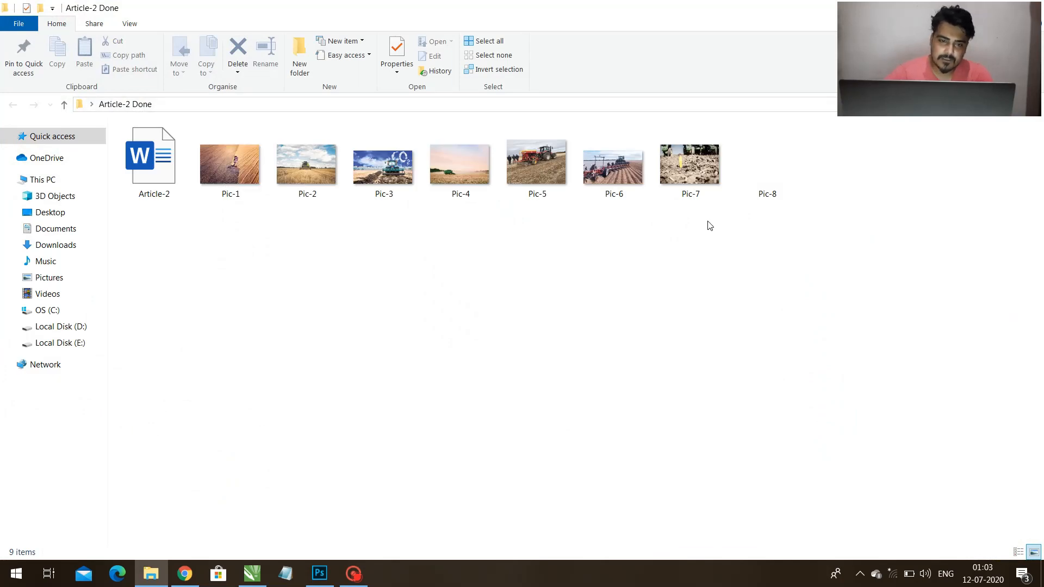
pyautogui.doubleClick(183, 179)
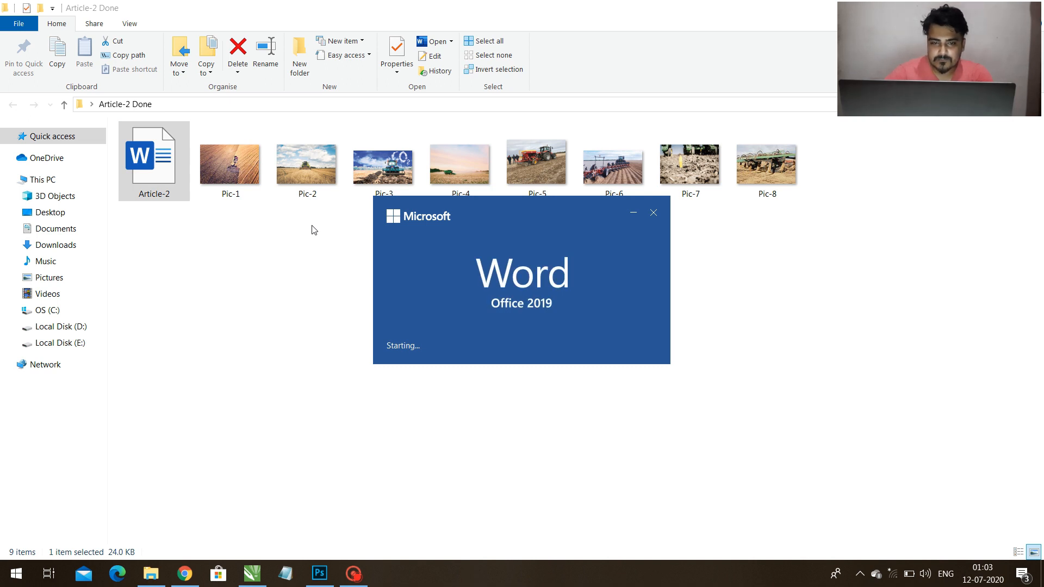
pyautogui.click(297, 238)
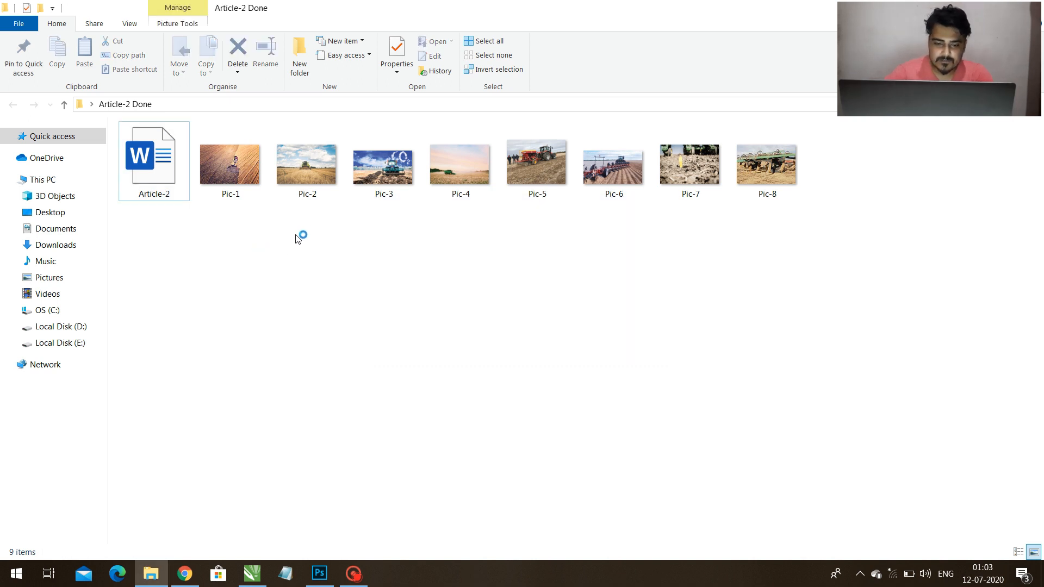
# Bring Pic-4 from the folder into the CorelDRAW page 2–3 spread and scale it down to about 5.1 × 3.4 inches.
pyautogui.moveTo(436, 179); pyautogui.dragTo(203, 401)
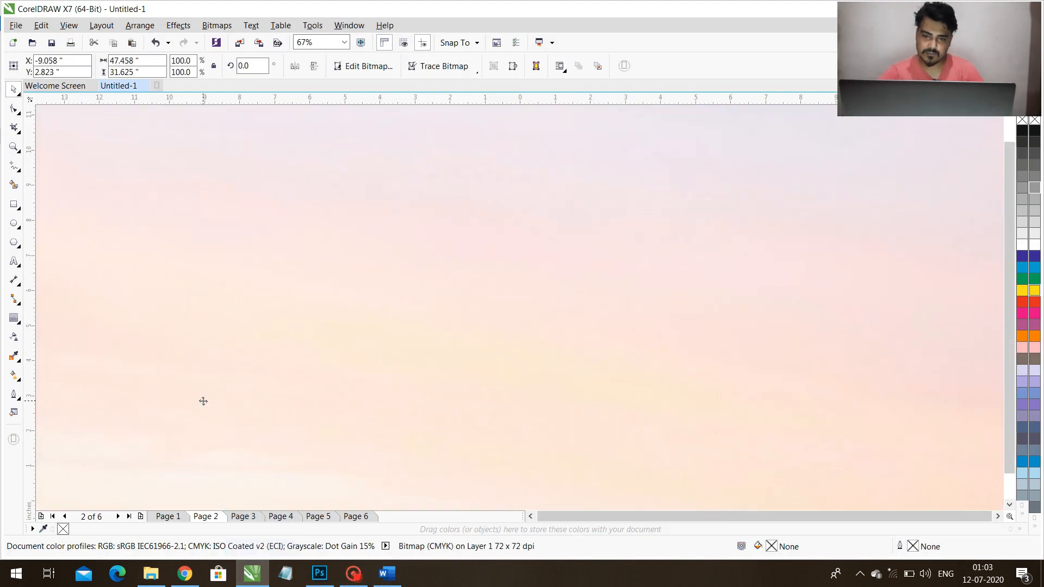
pyautogui.hotkey('shift', 'F2')
pyautogui.moveTo(814, 112); pyautogui.dragTo(595, 314)
pyautogui.scroll(2, 595, 314)
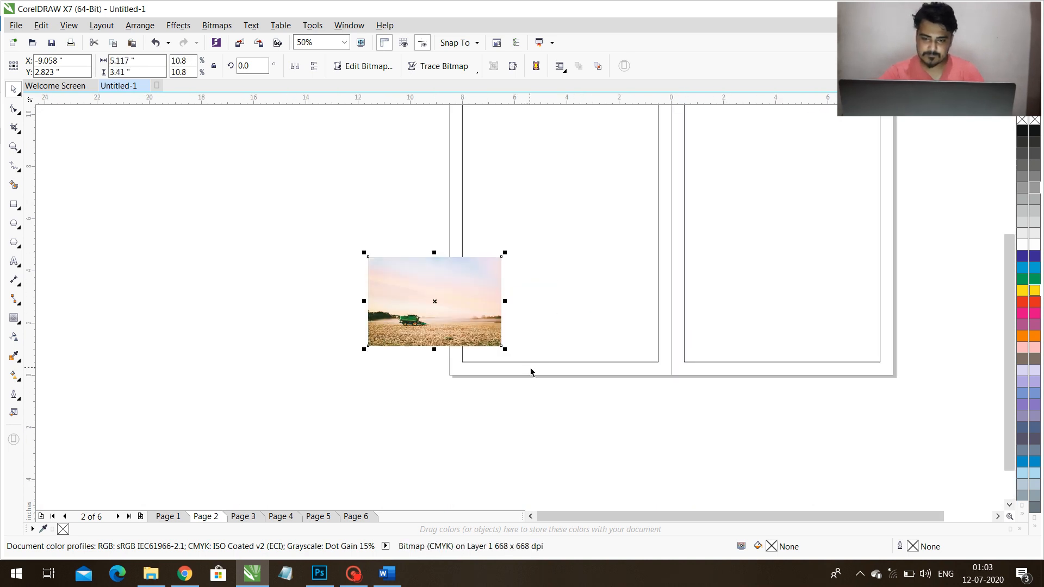
# Align the harvester picture to the left and bottom edges of the page frame.
pyautogui.keyDown('shift'); pyautogui.click(532, 374); pyautogui.keyUp('shift')
pyautogui.press('l')
pyautogui.press('b')
pyautogui.click(567, 411)
pyautogui.click(565, 350)
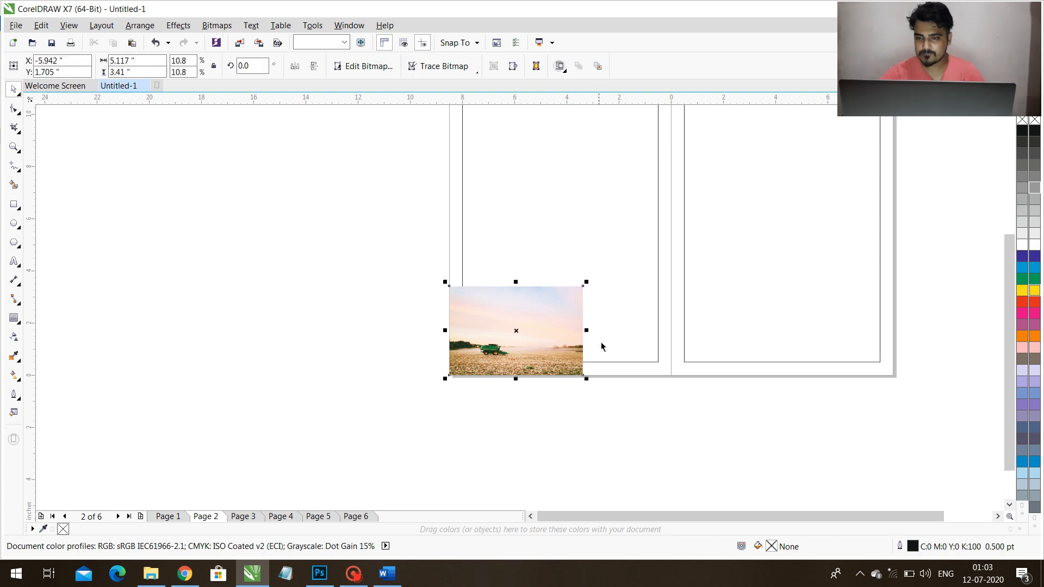
# Enlarge the harvester picture proportionally to about 17.7 × 11.8 inches so it spans both pages of the spread.
pyautogui.click(590, 285)
pyautogui.click(577, 305)
pyautogui.moveTo(587, 282); pyautogui.dragTo(882, 112)
pyautogui.moveTo(893, 407); pyautogui.dragTo(903, 415)
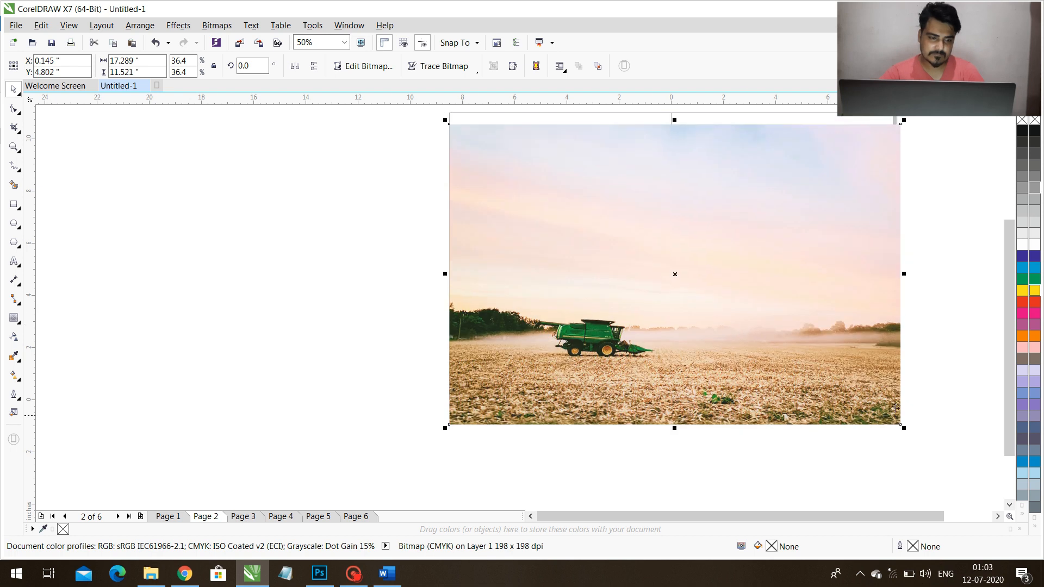
pyautogui.moveTo(904, 430); pyautogui.dragTo(909, 435)
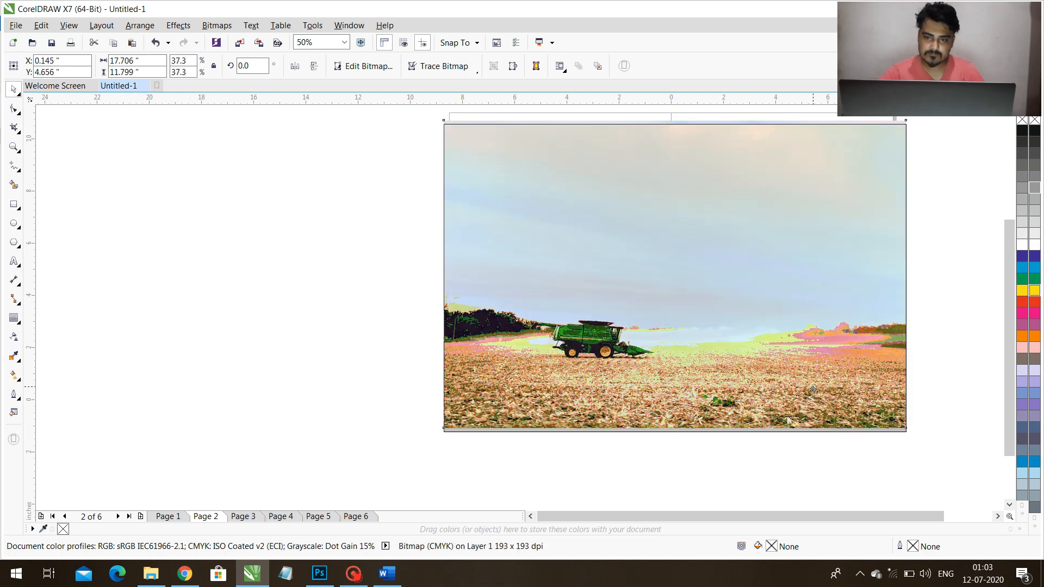
# Fade the picture's sky out toward the top with a linear transparency and shift the picture down about 0.25 inch.
pyautogui.click(15, 337)
pyautogui.moveTo(658, 285); pyautogui.dragTo(657, 147)
pyautogui.press('space')
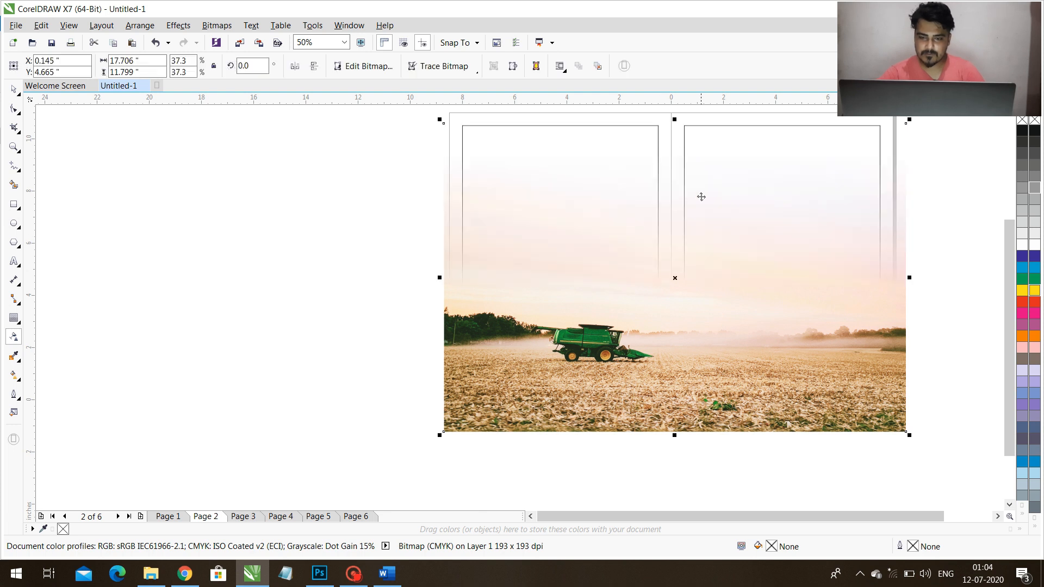
pyautogui.moveTo(694, 289); pyautogui.dragTo(693, 295)
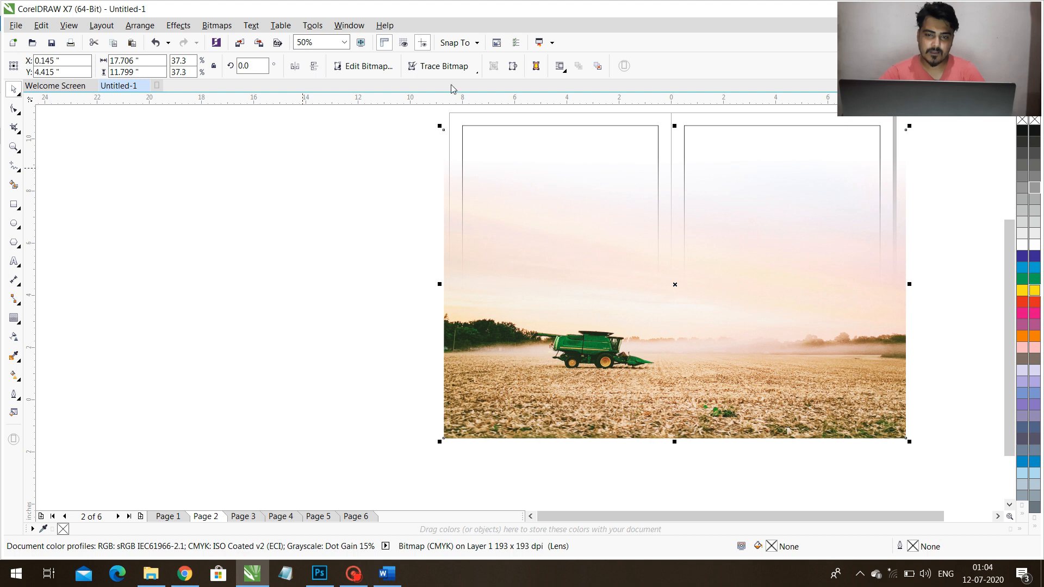
pyautogui.click(178, 25)
pyautogui.moveTo(227, 189)
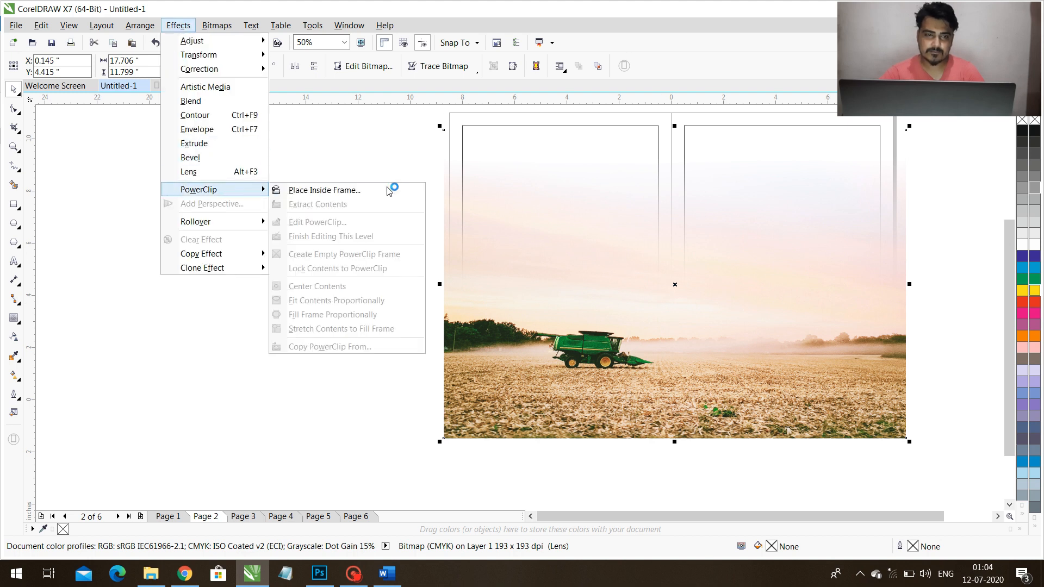
pyautogui.click(381, 187)
pyautogui.click(546, 113)
pyautogui.hotkey('ctrl', 'z')
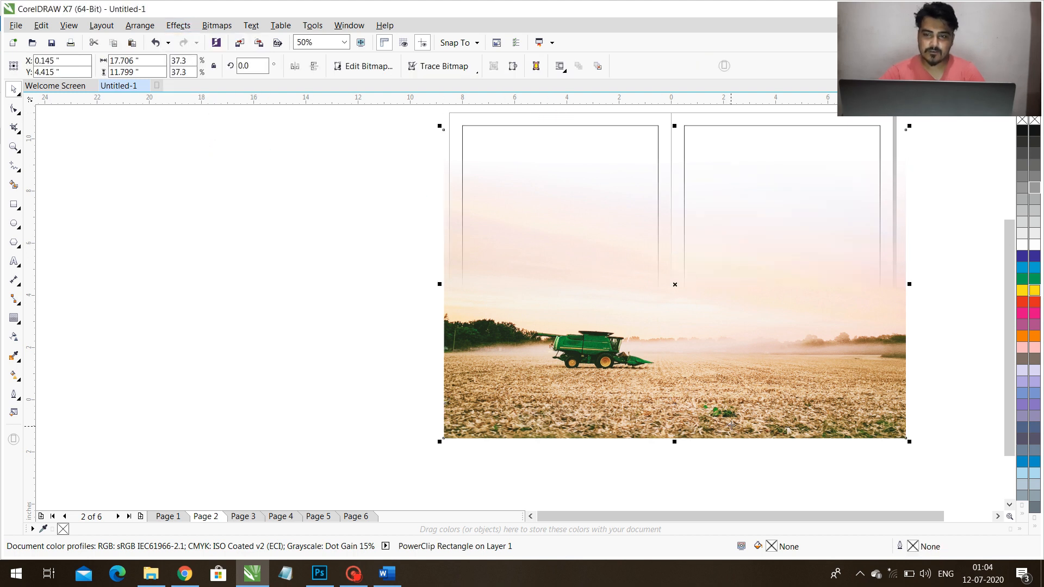
# PowerClip the faded harvester picture inside the page frame so it is cropped to the edges of the spread.
pyautogui.click(178, 25)
pyautogui.moveTo(234, 189)
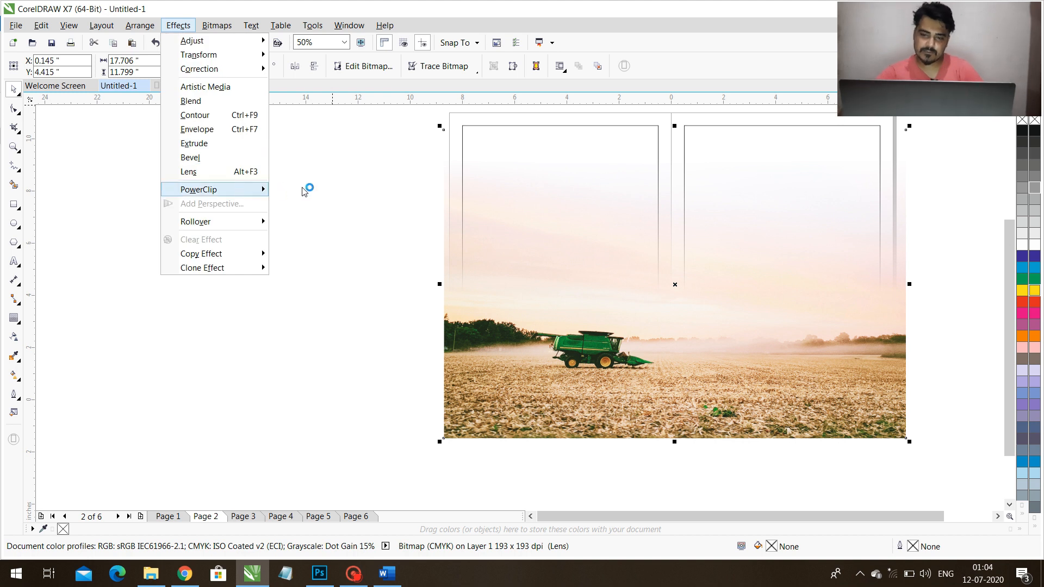
pyautogui.click(349, 188)
pyautogui.click(680, 113)
pyautogui.click(934, 200)
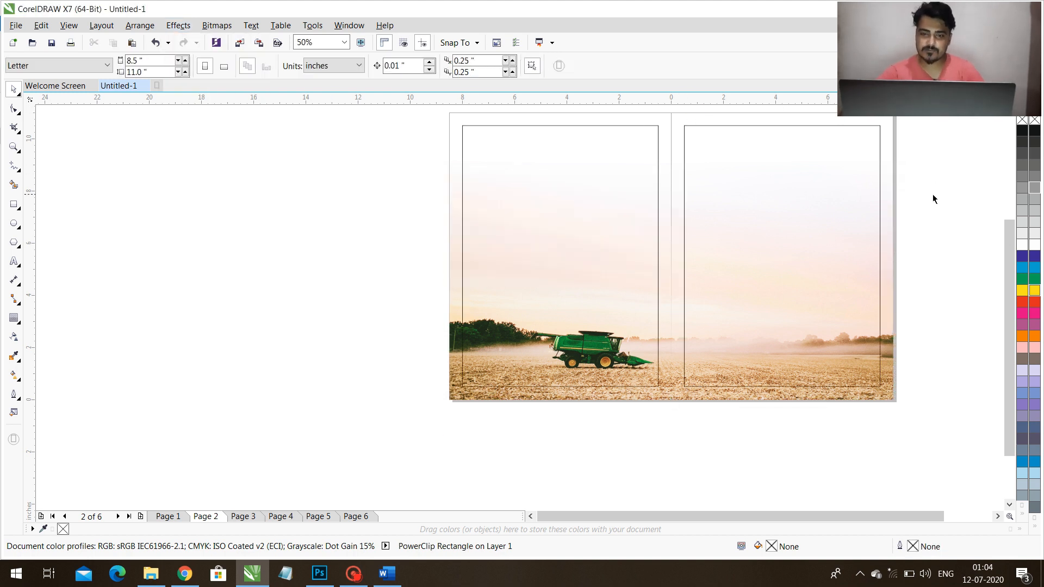
pyautogui.hotkey('shift', 'F4')
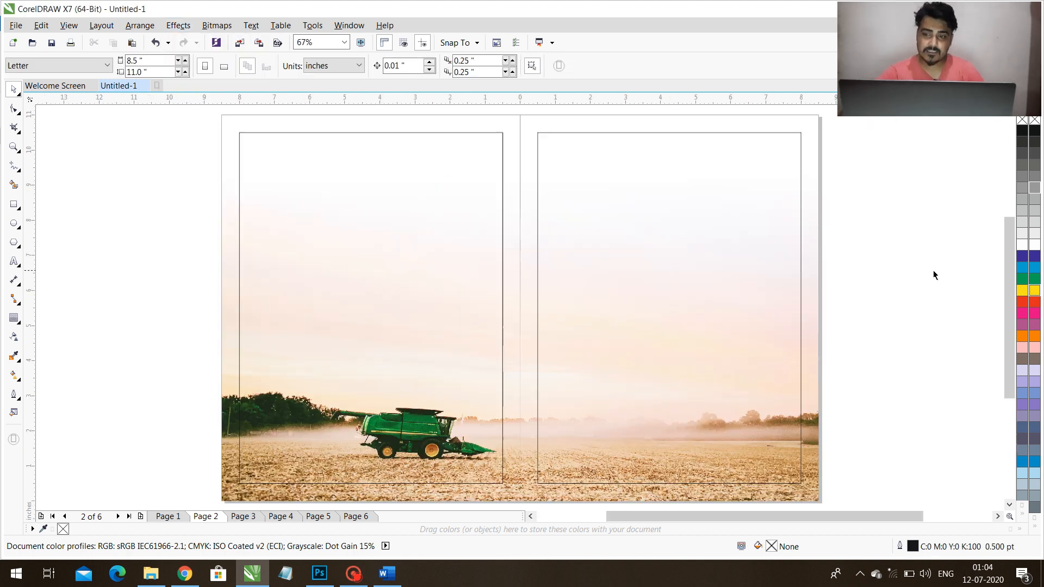
pyautogui.click(680, 342)
pyautogui.keyDown('shift'); pyautogui.click(500, 351); pyautogui.keyUp('shift')
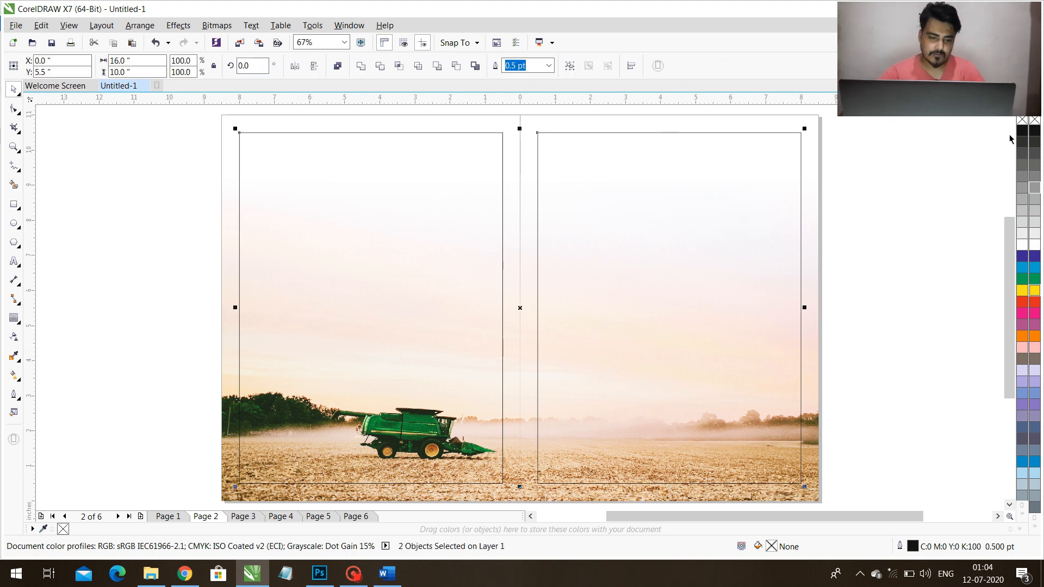
pyautogui.click(924, 220)
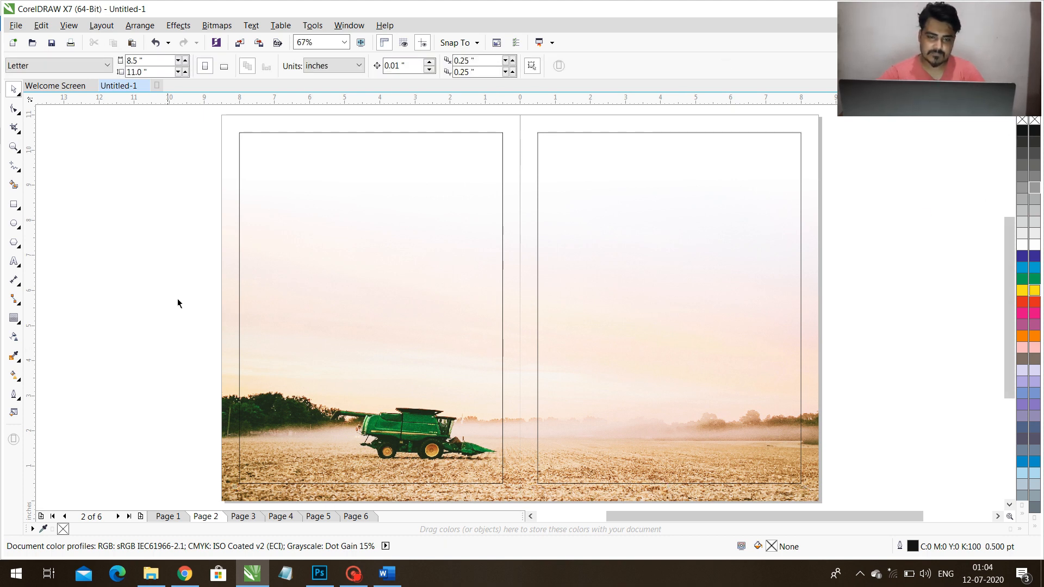
# Copy the heading "Soil health and agriculture machinery" from the Word article and strip its formatting by passing it through Notepad.
pyautogui.click(386, 573)
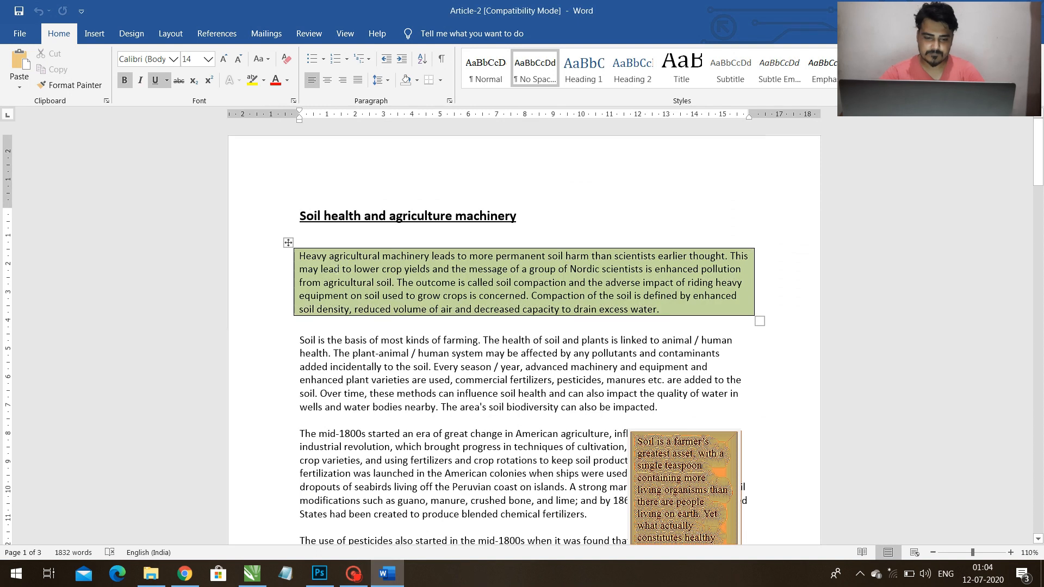
pyautogui.moveTo(310, 218); pyautogui.dragTo(500, 217)
pyautogui.hotkey('ctrl', 'c')
pyautogui.click(287, 575)
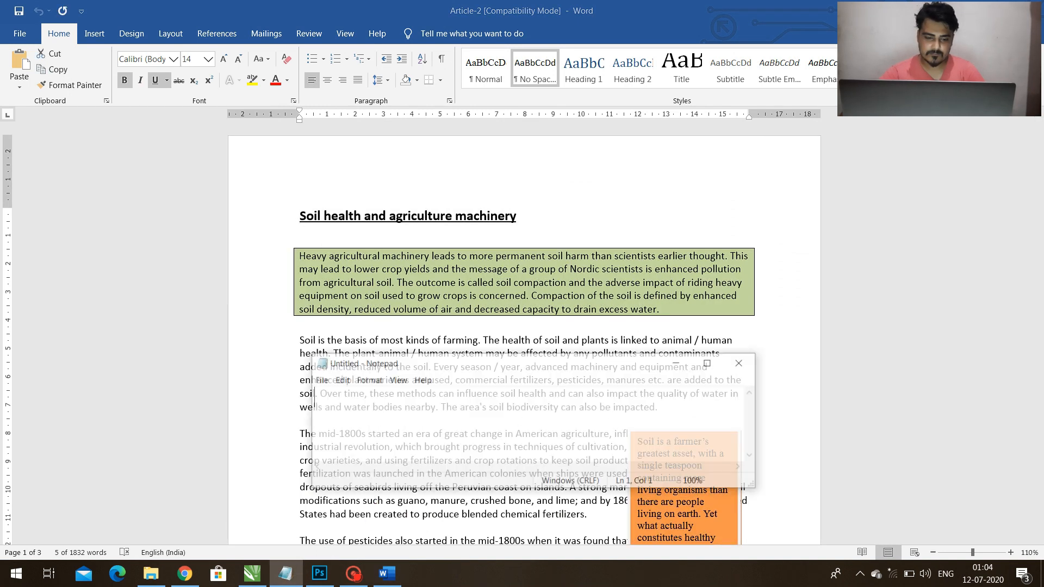
pyautogui.hotkey('ctrl', 'v')
pyautogui.hotkey('ctrl', 'a')
pyautogui.hotkey('ctrl', 'x')
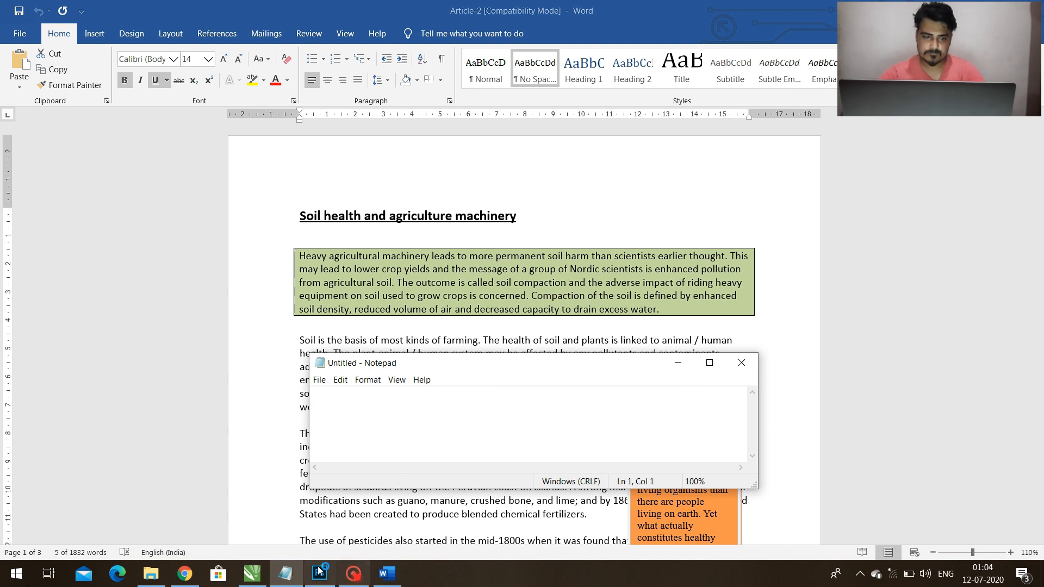
# Switch to CorelDRAW, paste the plain heading on page 2 and set its font to Cambria.
pyautogui.click(252, 574)
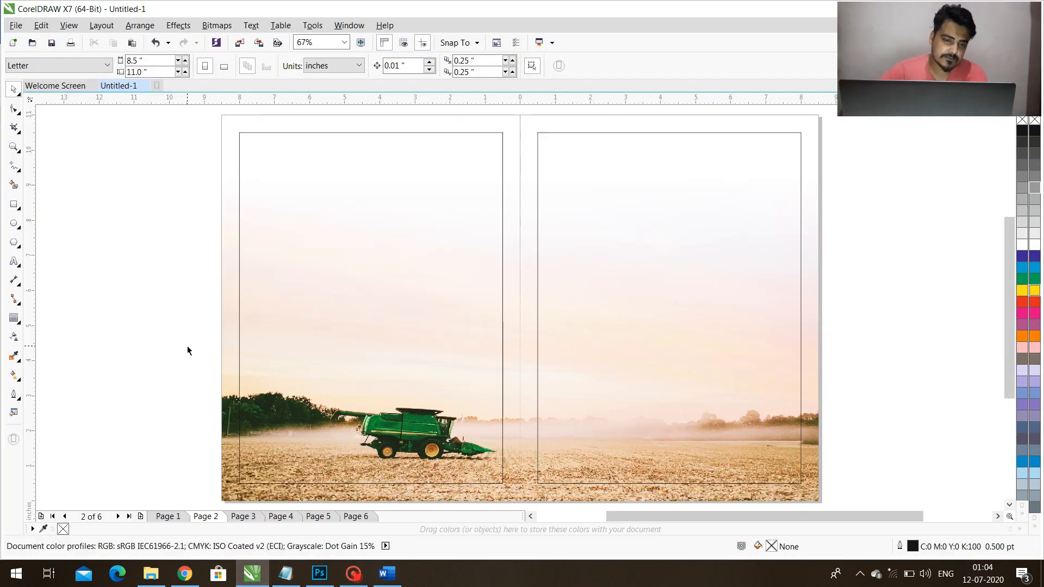
pyautogui.click(145, 223)
pyautogui.hotkey('ctrl', 'v')
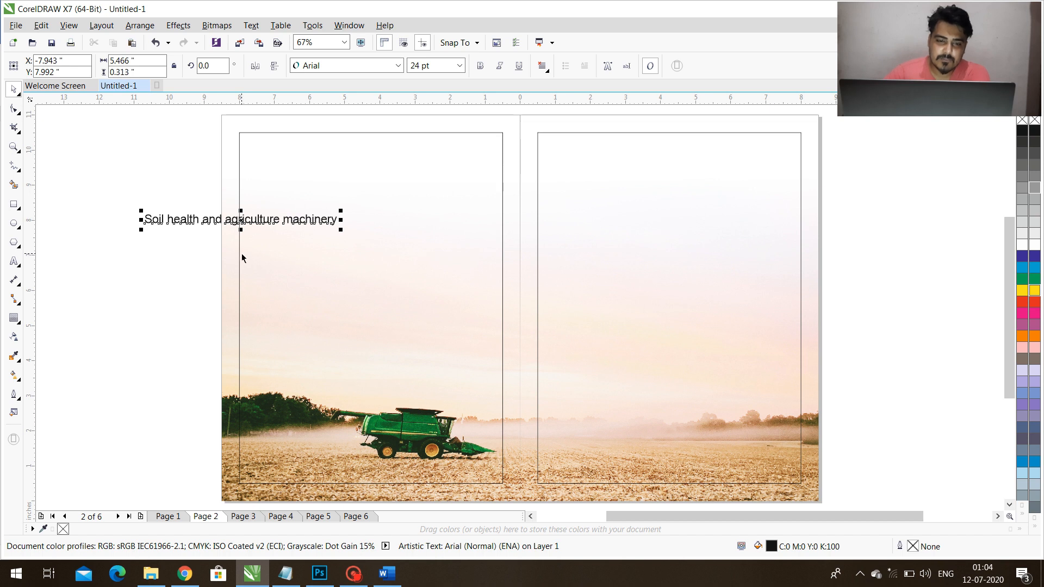
pyautogui.click(352, 67)
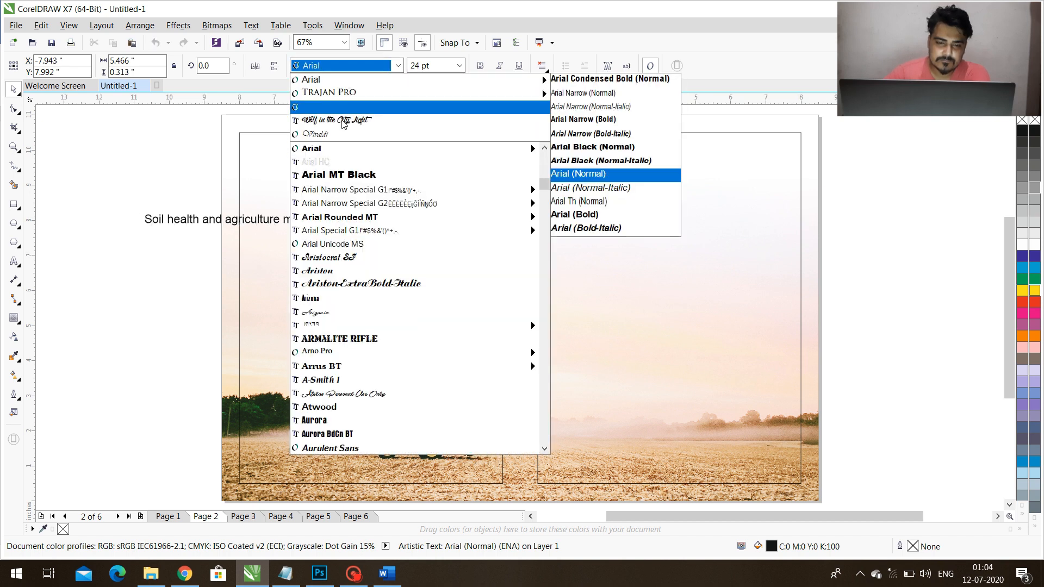
pyautogui.scroll(-6, 362, 375)
pyautogui.scroll(-15, 360, 375)
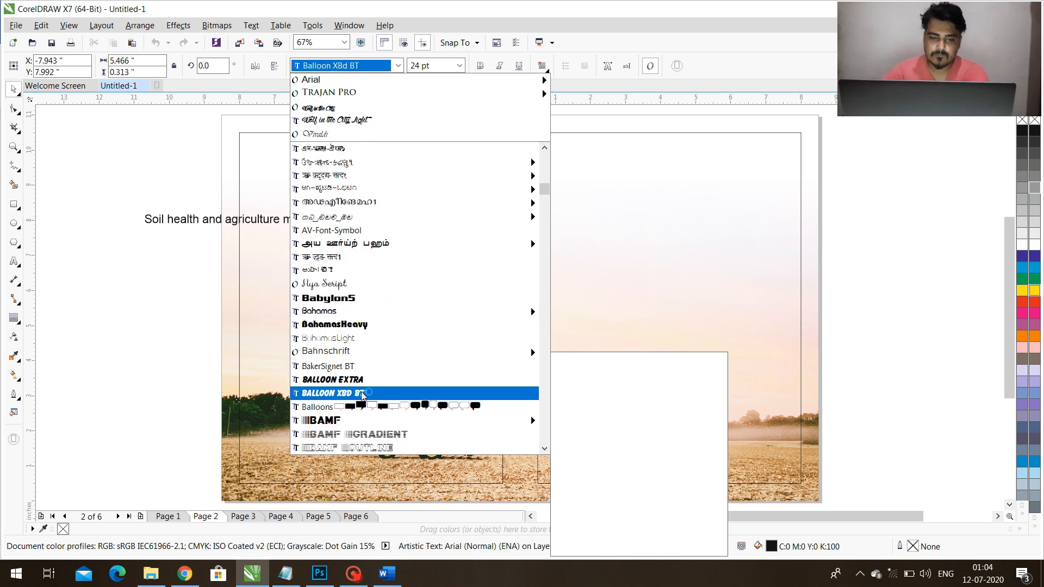
pyautogui.scroll(-15, 375, 363)
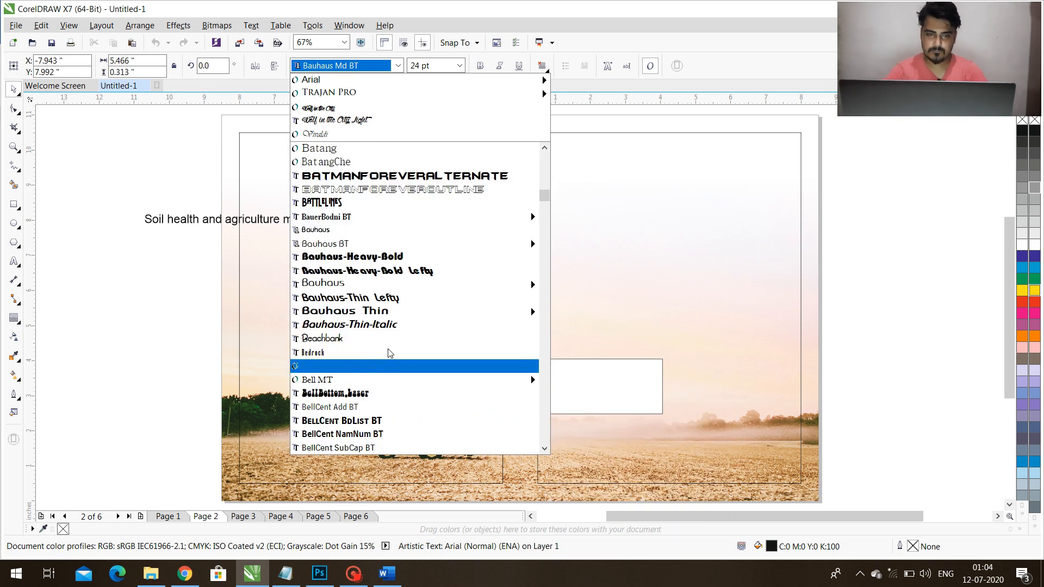
pyautogui.scroll(-20, 388, 363)
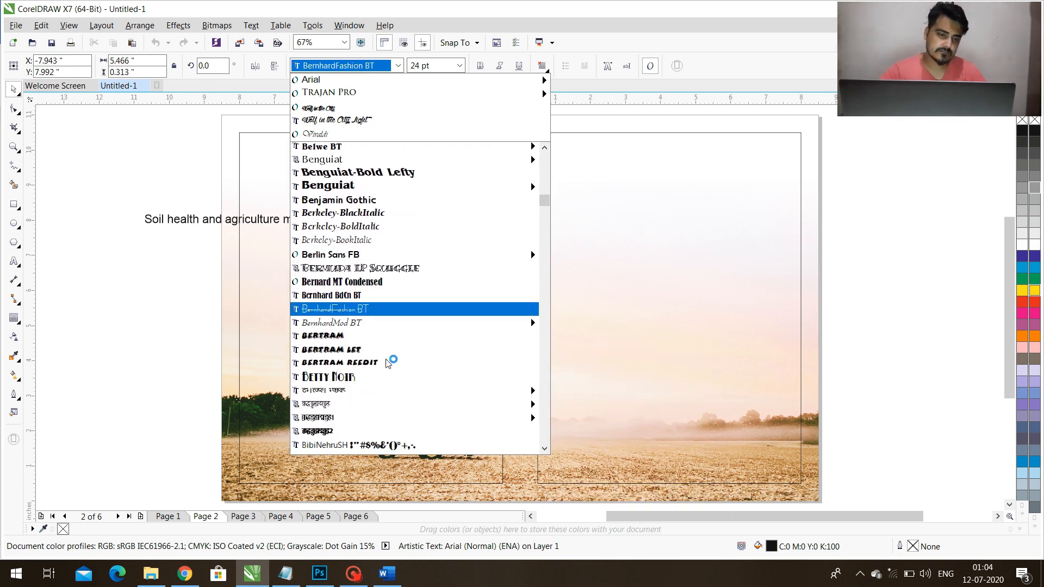
pyautogui.press('Return')
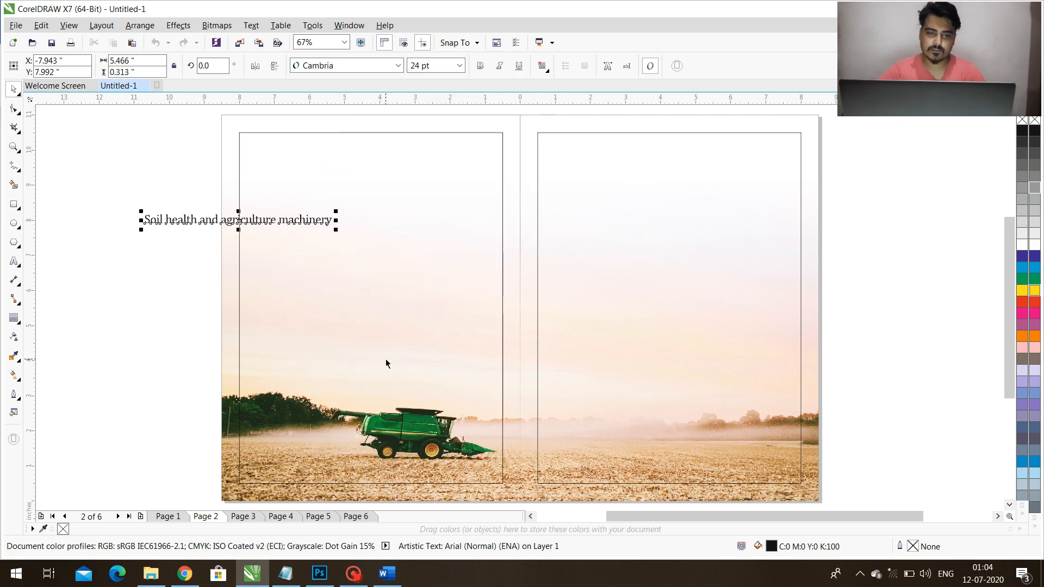
# Move the heading inside the left page's margin frame and make all of its text bold.
pyautogui.moveTo(186, 222); pyautogui.dragTo(302, 173)
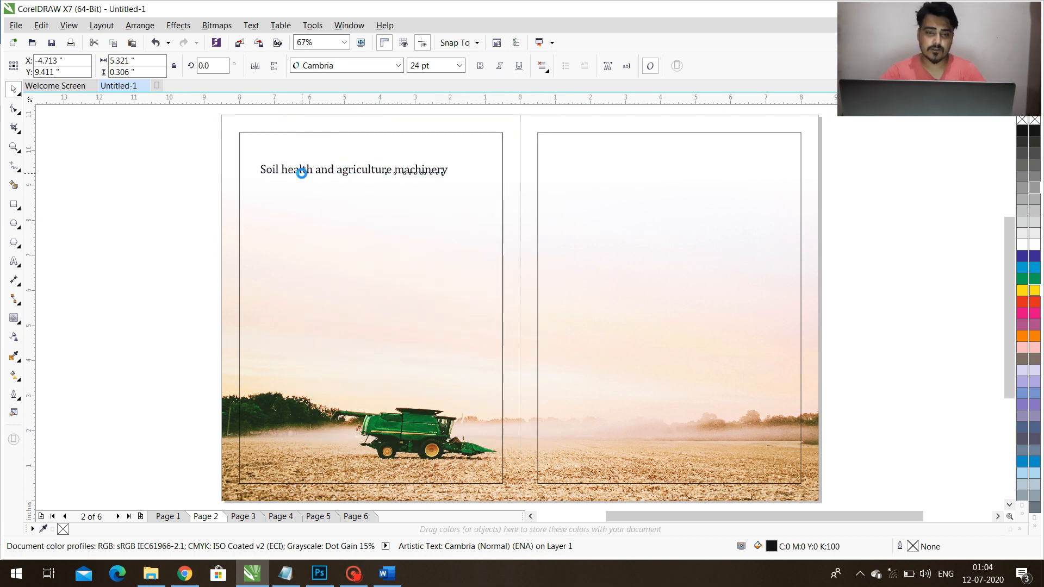
pyautogui.scroll(2, 302, 173)
pyautogui.press('F8')
pyautogui.hotkey('ctrl', 'a')
pyautogui.hotkey('ctrl', 'b')
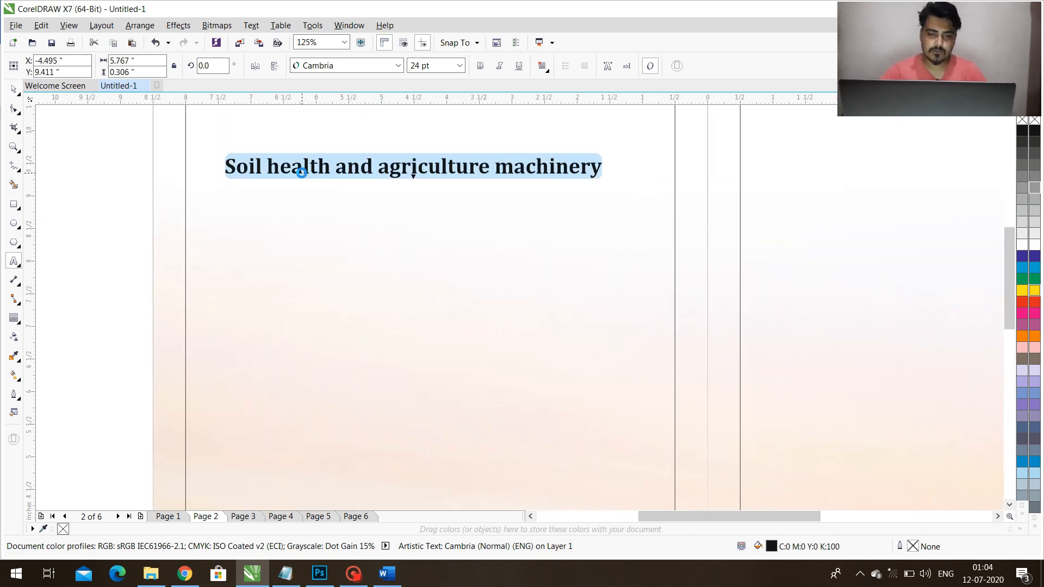
pyautogui.hotkey('ctrl', 'space')
pyautogui.scroll(-1, 360, 178)
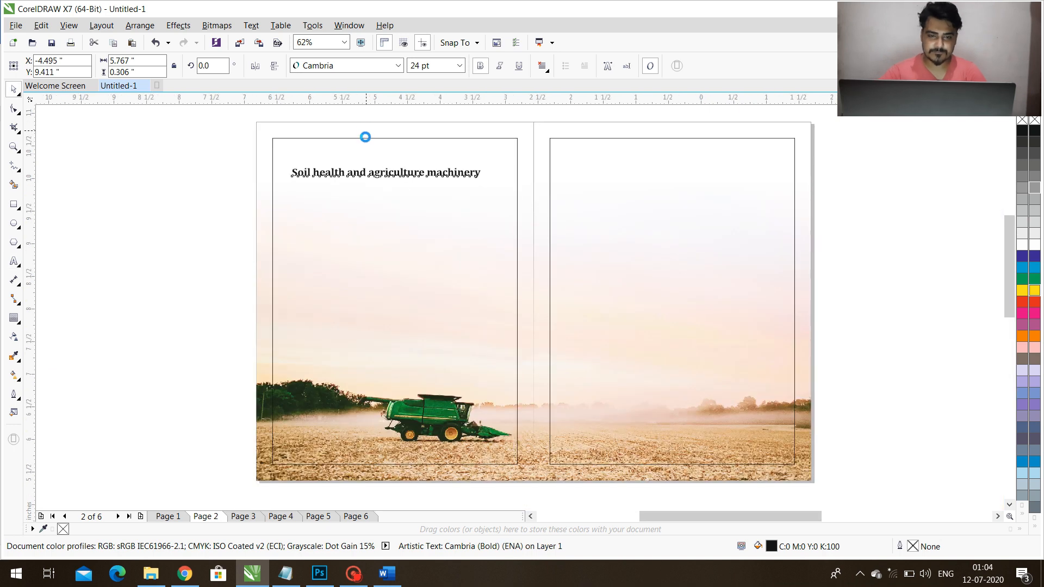
# Move the heading up to the frame's upper left corner and break it into two lines after "and".
pyautogui.scroll(1, 361, 135)
pyautogui.moveTo(374, 211); pyautogui.dragTo(369, 174)
pyautogui.press('F8')
pyautogui.press('Return')
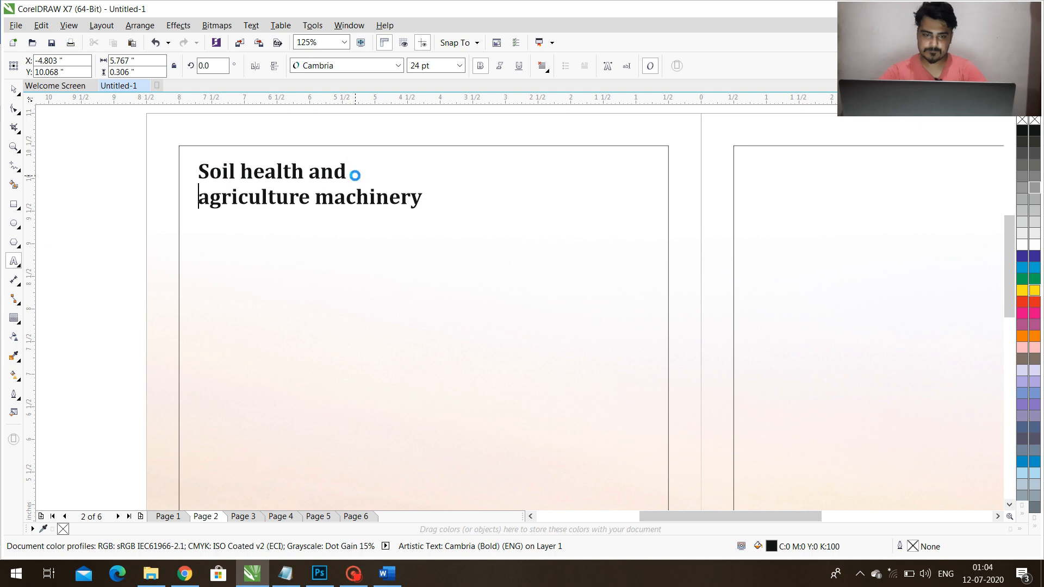
# Change the whole two-line heading to uppercase.
pyautogui.press('F8')
pyautogui.hotkey('ctrl', 'a')
pyautogui.hotkey('shift', 'F3')
pyautogui.press('u')
pyautogui.press('Return')
pyautogui.hotkey('ctrl', 'space')
# Enlarge the heading to about 39.5 pt and reduce its separated first line, "SOIL HEALTH AND", to about 31.6 pt.
pyautogui.moveTo(471, 208); pyautogui.dragTo(646, 270)
pyautogui.moveTo(570, 225); pyautogui.dragTo(570, 229)
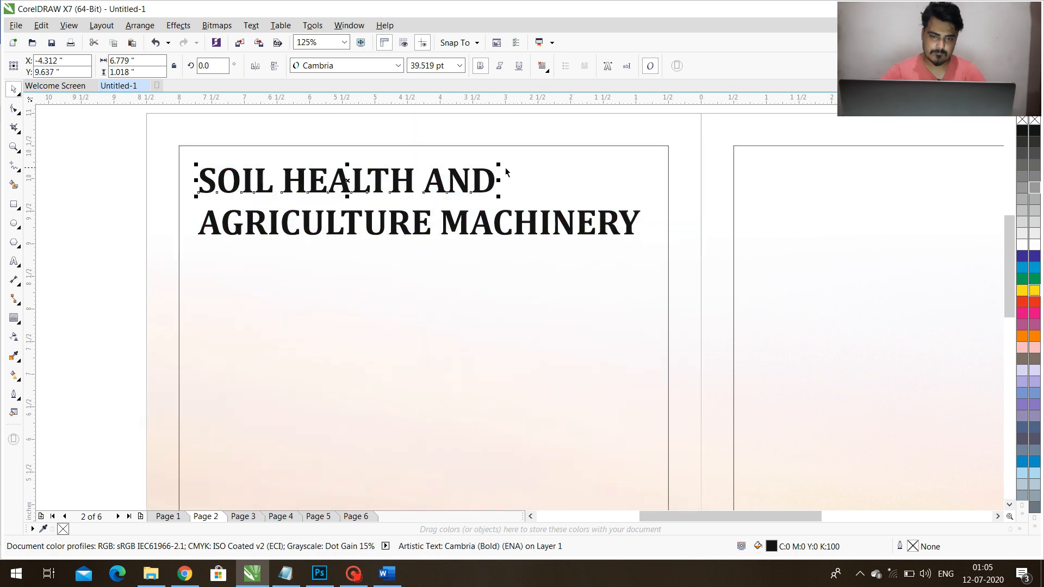
pyautogui.moveTo(496, 165); pyautogui.dragTo(438, 173)
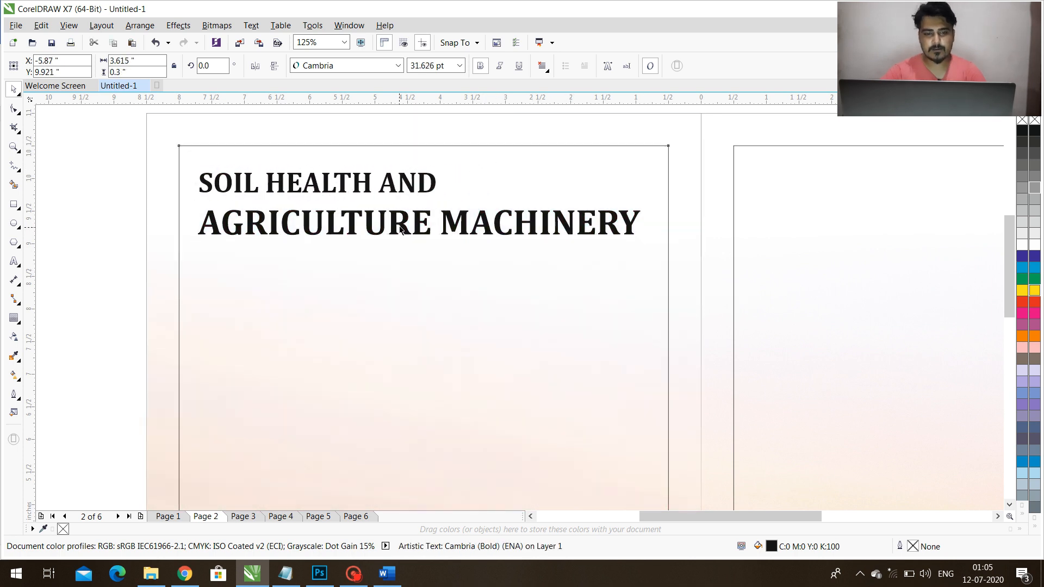
# Close the gap between the two heading lines and enlarge them together to about 6.9 inches wide.
pyautogui.click(404, 224)
pyautogui.moveTo(404, 224); pyautogui.dragTo(414, 177)
pyautogui.keyDown('shift'); pyautogui.click(410, 188); pyautogui.keyUp('shift')
pyautogui.moveTo(643, 217); pyautogui.dragTo(651, 222)
pyautogui.press('F4')
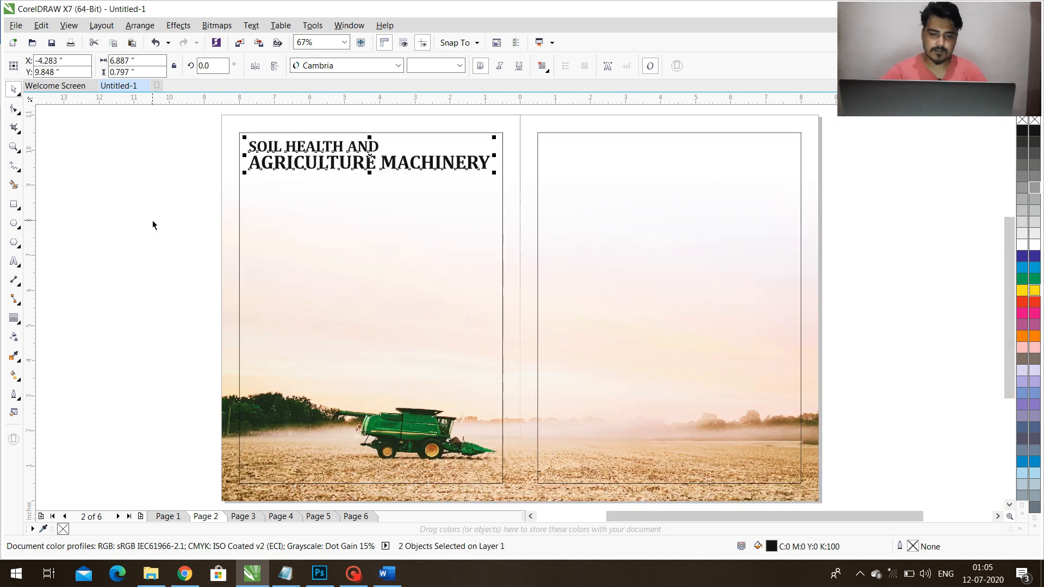
# Sample the harvester's dark green and apply it to the heading line "AGRICULTURE MACHINERY".
pyautogui.click(152, 224)
pyautogui.click(13, 357)
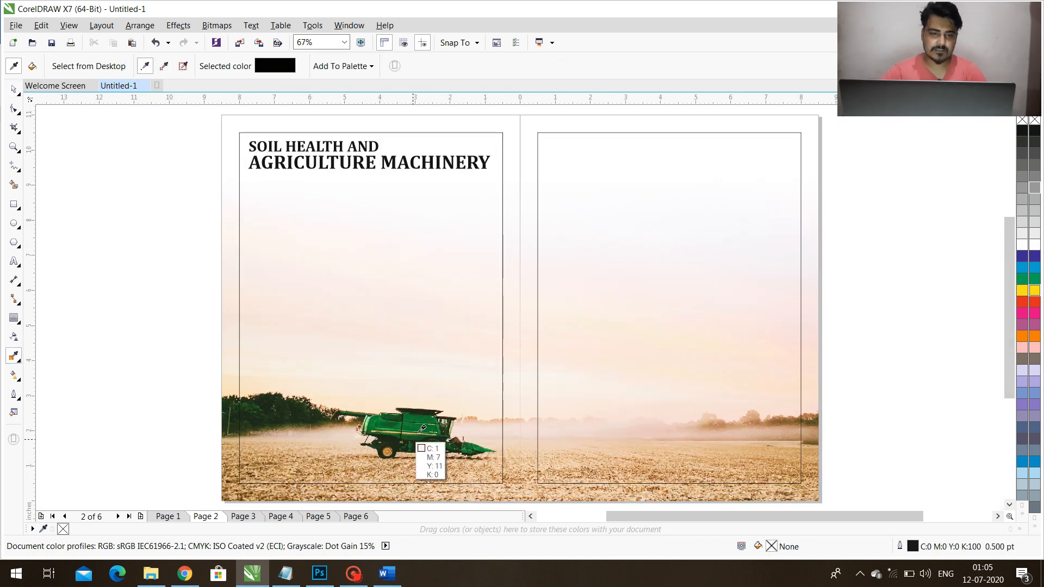
pyautogui.click(421, 422)
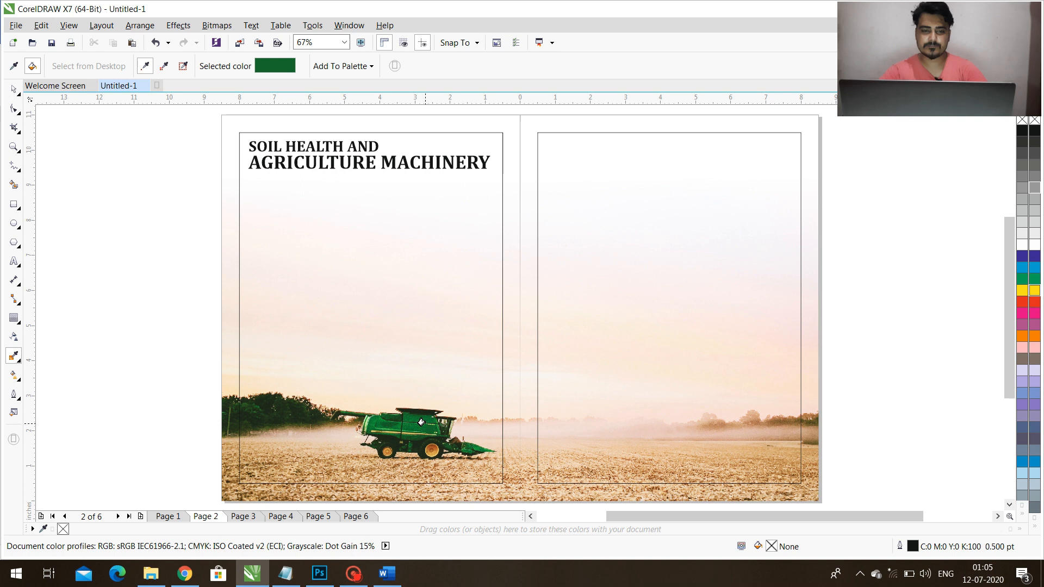
pyautogui.scroll(5, 320, 157)
pyautogui.click(321, 166)
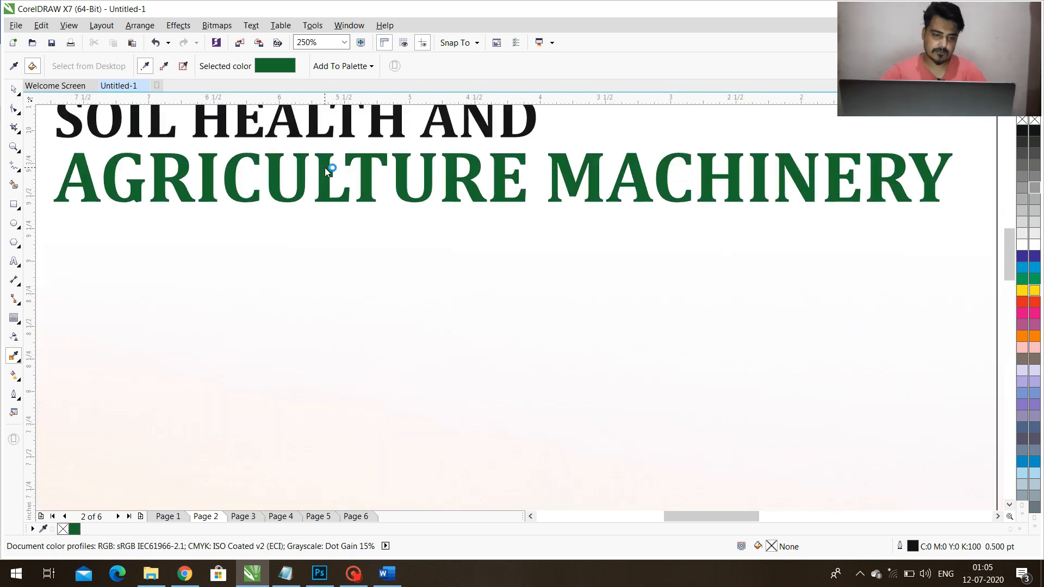
pyautogui.press('space')
pyautogui.press('F4')
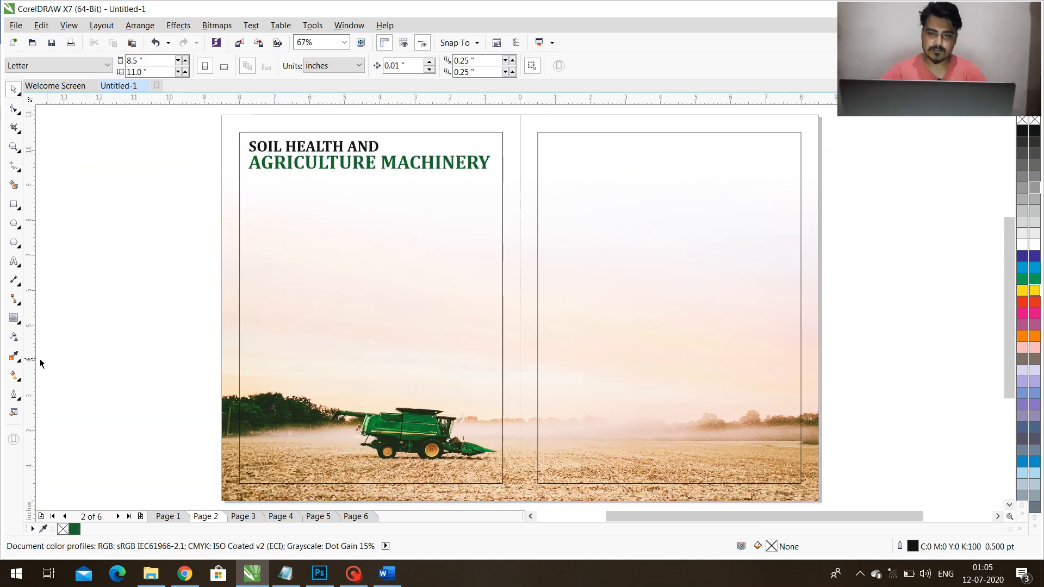
# Sample the pale peach of the sky and fill the full-spread background frame with it.
pyautogui.click(14, 357)
pyautogui.click(233, 302)
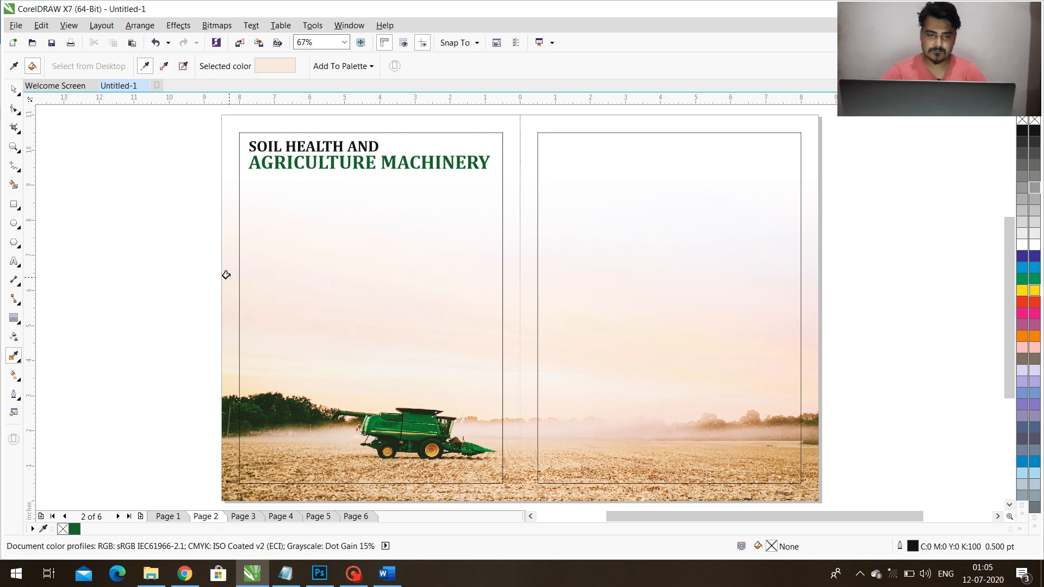
pyautogui.click(455, 130)
pyautogui.click(537, 124)
pyautogui.press('space')
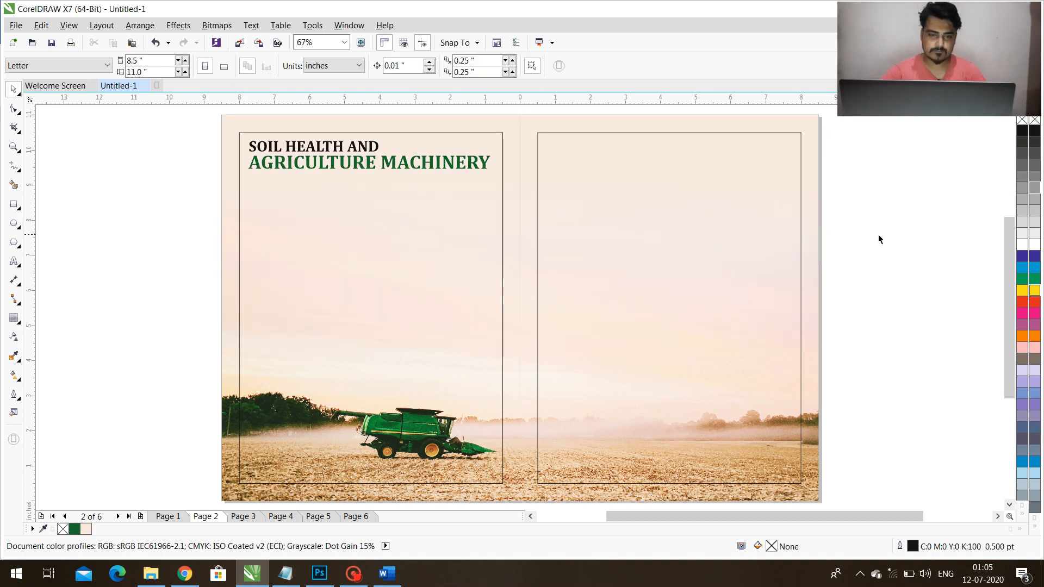
# Move the heading lines slightly down with a wider gap and enlarge both to span the left margin frame's width.
pyautogui.scroll(2, 351, 173)
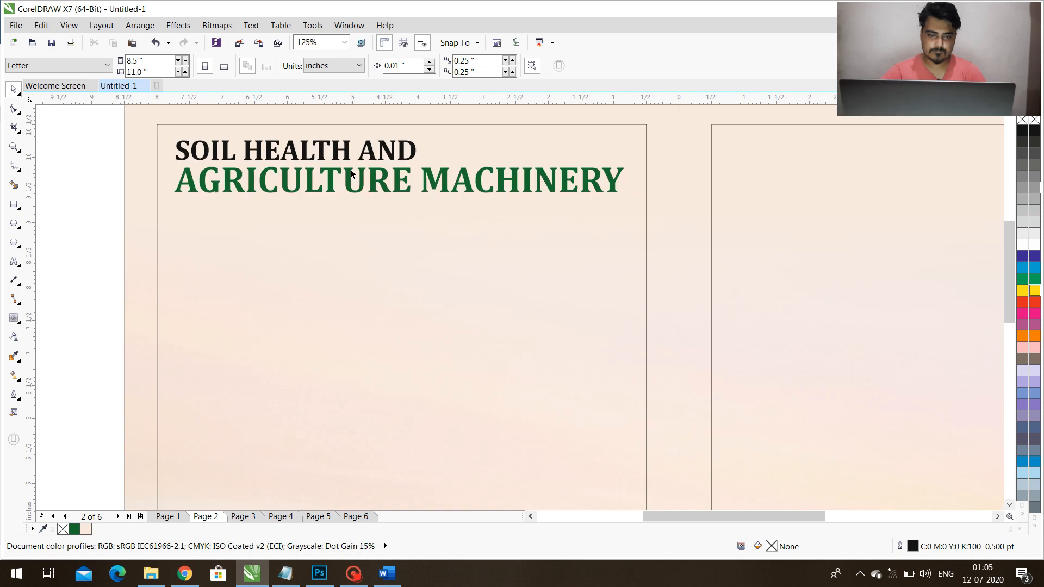
pyautogui.moveTo(350, 179); pyautogui.dragTo(388, 168)
pyautogui.keyDown('shift'); pyautogui.click(388, 154); pyautogui.keyUp('shift')
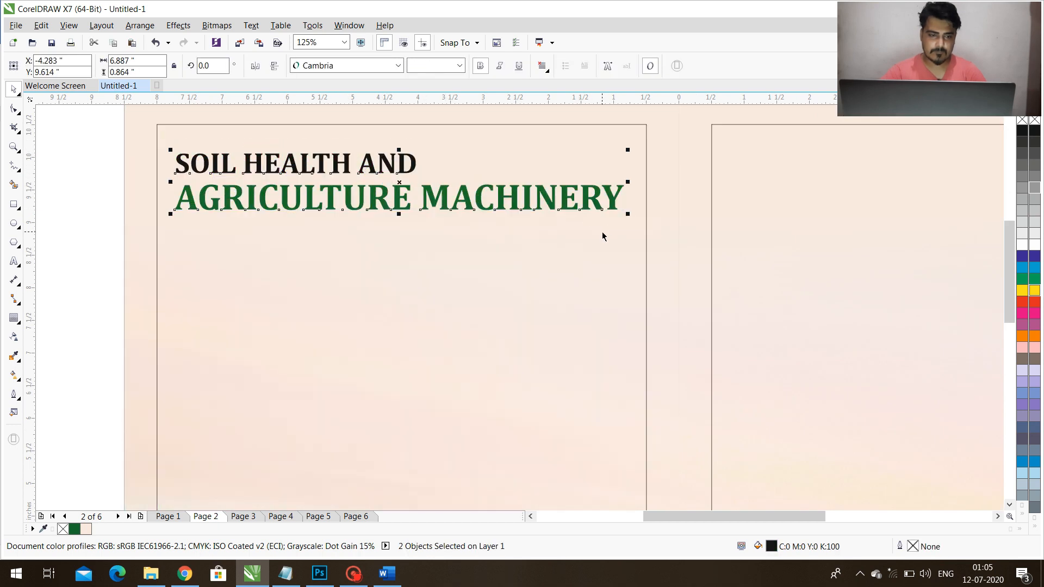
pyautogui.moveTo(629, 217); pyautogui.dragTo(647, 232)
pyautogui.click(95, 206)
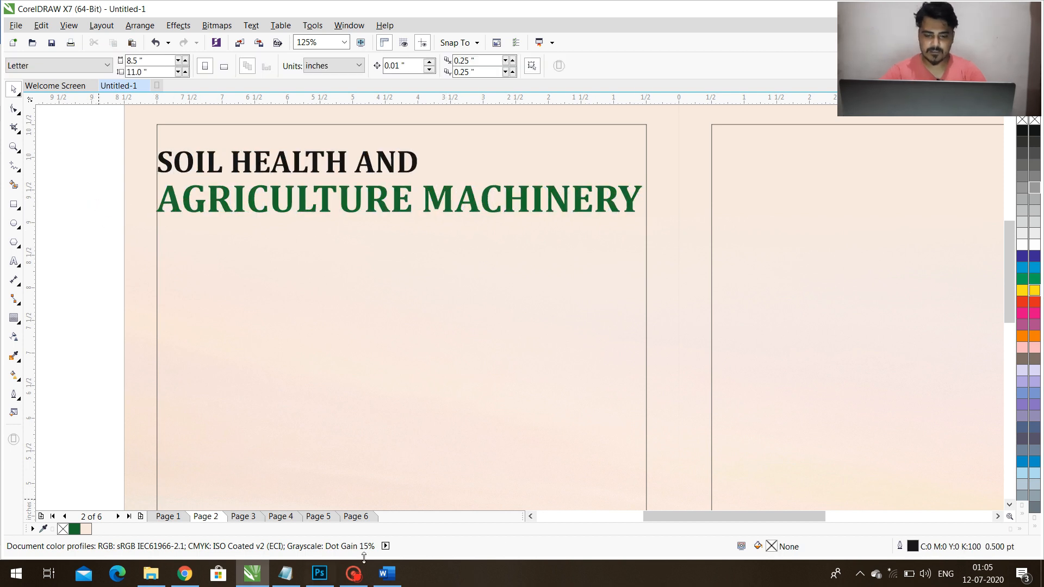
# Copy the introductory paragraph in the green box of the Word article and strip its formatting through Notepad.
pyautogui.click(387, 573)
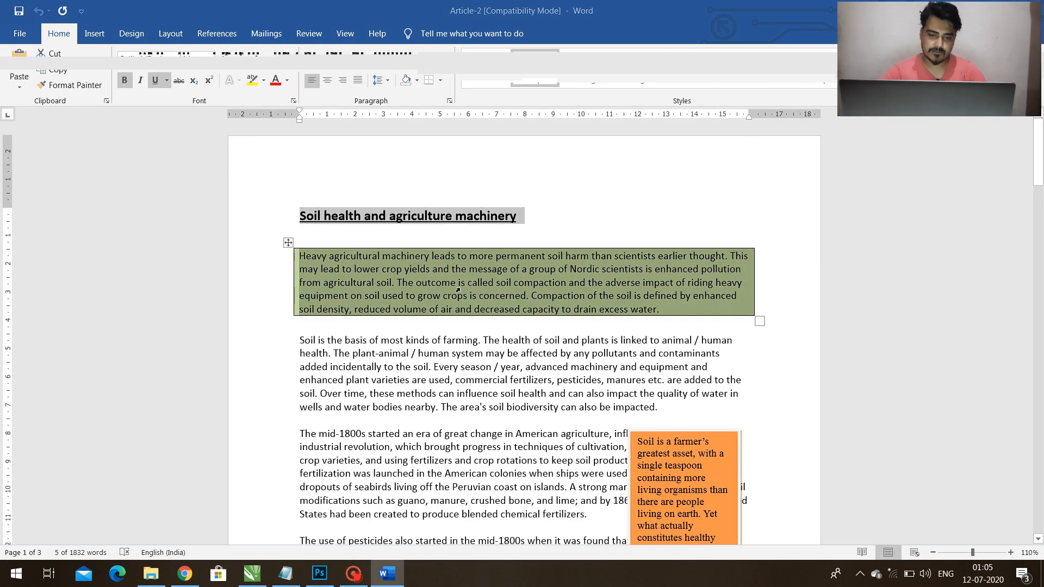
pyautogui.click(285, 574)
pyautogui.write('Heavy agricultural machinery leads to more permanent soil harm than scientists earlier thought. This may lead to lower crop yields and the message of a group of Nordic scientists is enhanced pollution from agricultural soil. The outcome is called soil compaction and the adverse impact of riding heavy equipment on soil used to grow crops is concerned. Compaction of the soil is defined by enhanced soil density, reduced volume of air and decreased capacity to drain excess water.')
pyautogui.hotkey('ctrl', 'a')
pyautogui.hotkey('ctrl', 'x')
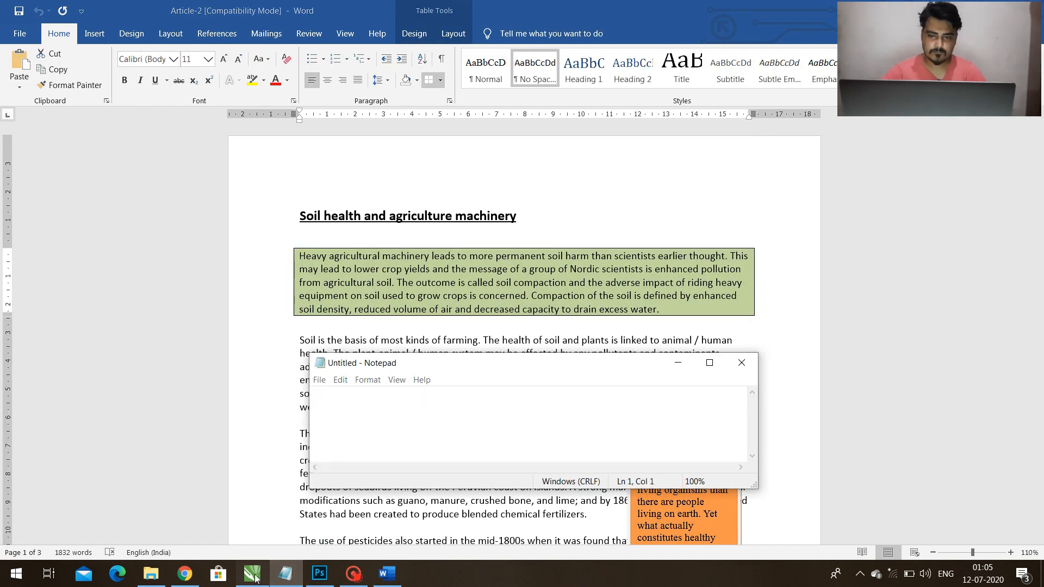
# Back in CorelDRAW, draw a rectangle directly below the heading across the full width of the left margin frame.
pyautogui.click(251, 574)
pyautogui.click(16, 206)
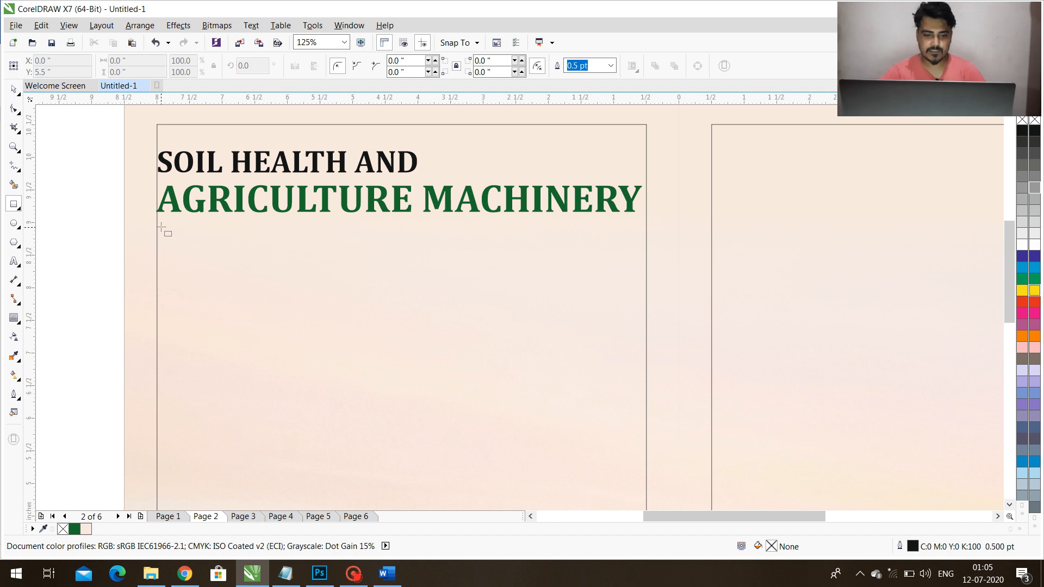
pyautogui.moveTo(157, 224)
pyautogui.mouseDown()
pyautogui.moveTo(648, 316)
pyautogui.moveTo(630, 313)
pyautogui.mouseUp()
pyautogui.press('space')
pyautogui.click(92, 257)
# Create a paragraph text frame of about 5.1 × 1.2 inches and paste the introductory paragraph into it.
pyautogui.press('F8')
pyautogui.moveTo(74, 248); pyautogui.dragTo(408, 328)
pyautogui.hotkey('ctrl', 'v')
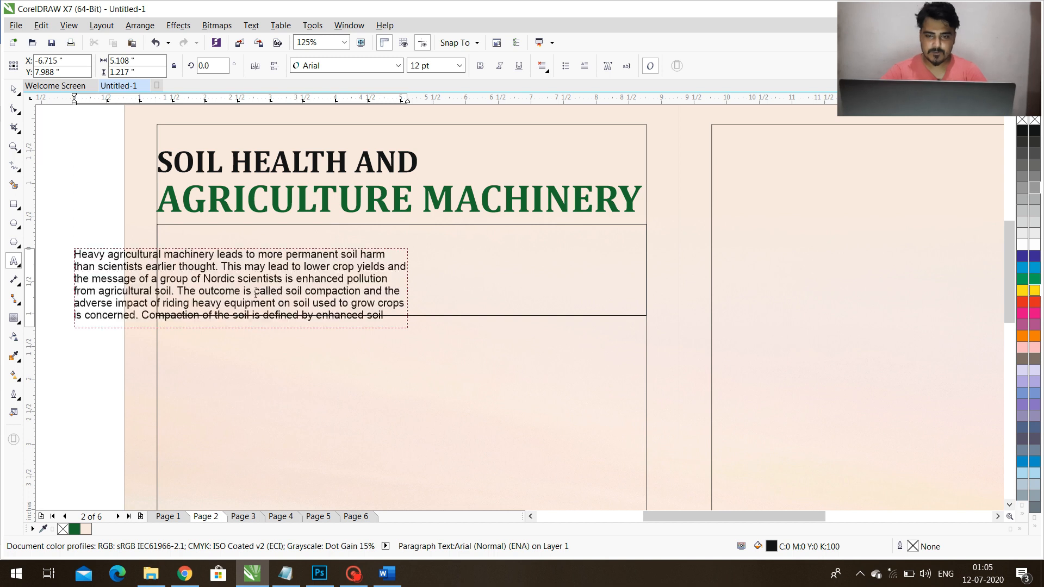
# Move the introductory text frame inside the rectangle below the heading and widen it to about 7.2 inches.
pyautogui.hotkey('ctrl', 'space')
pyautogui.moveTo(216, 281); pyautogui.dragTo(309, 266)
pyautogui.moveTo(307, 263); pyautogui.dragTo(306, 263)
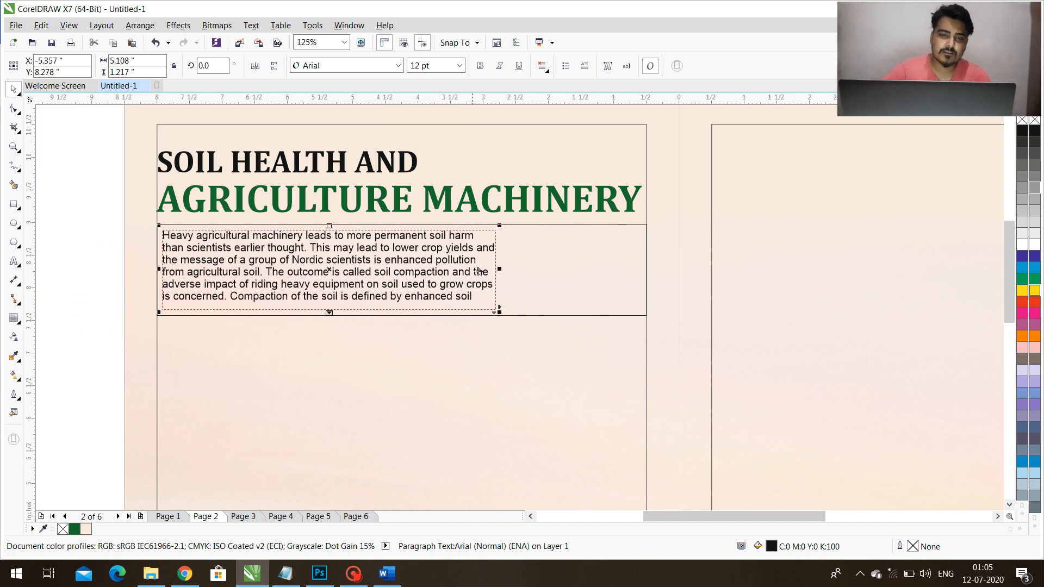
pyautogui.moveTo(496, 269); pyautogui.dragTo(637, 268)
# Set the introductory paragraph's font to Cambria and make all of its text bold.
pyautogui.click(398, 65)
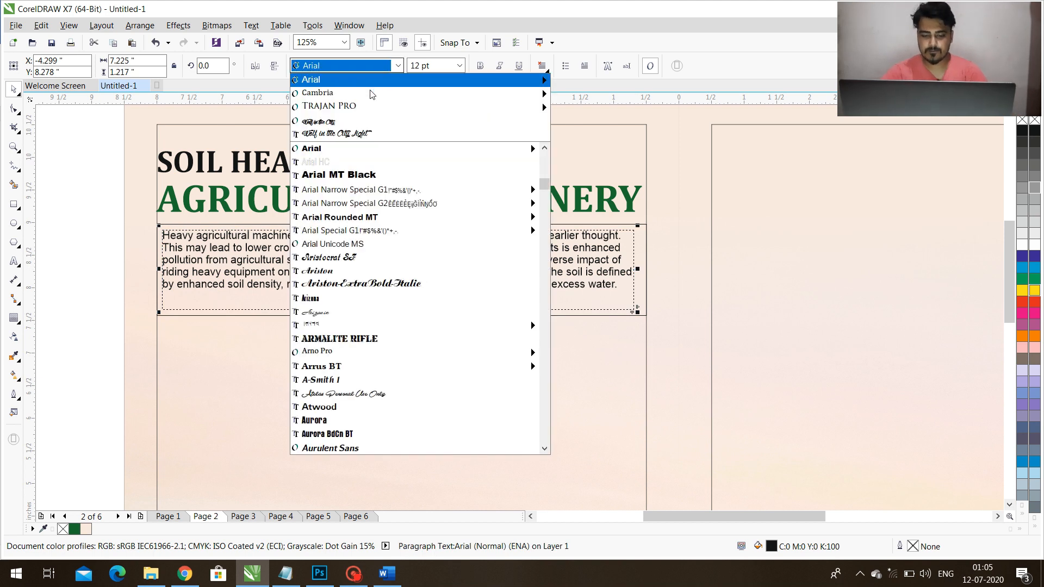
pyautogui.click(368, 85)
pyautogui.press('F8')
pyautogui.hotkey('ctrl', 'a')
pyautogui.hotkey('ctrl', 'b')
pyautogui.hotkey('ctrl', 'space')
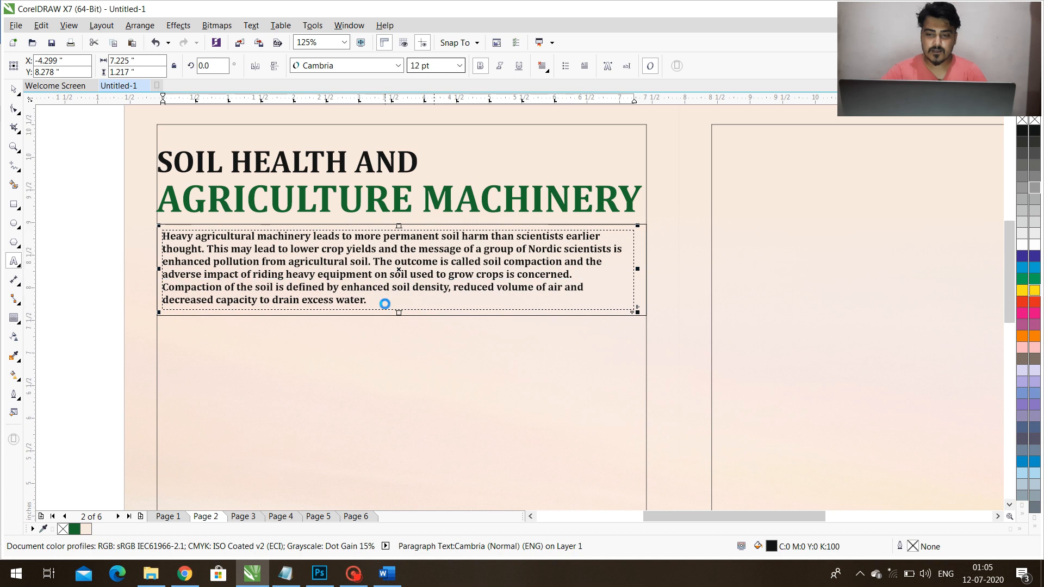
# Widen the introductory text frame to about 7.36 inches and centre it on the rectangle behind it.
pyautogui.scroll(2, 631, 267)
pyautogui.moveTo(660, 266); pyautogui.dragTo(692, 271)
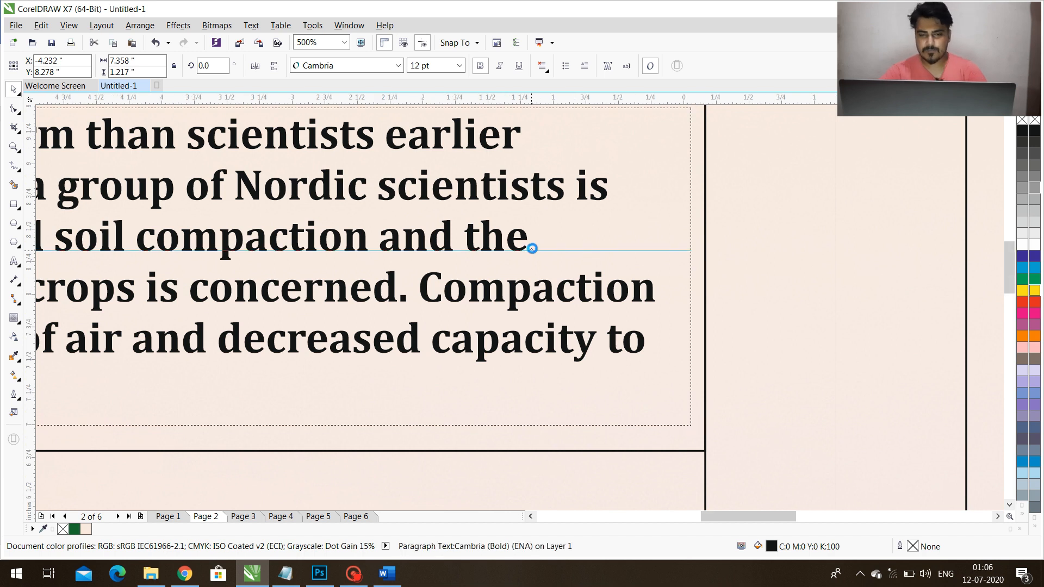
pyautogui.scroll(-3, 531, 248)
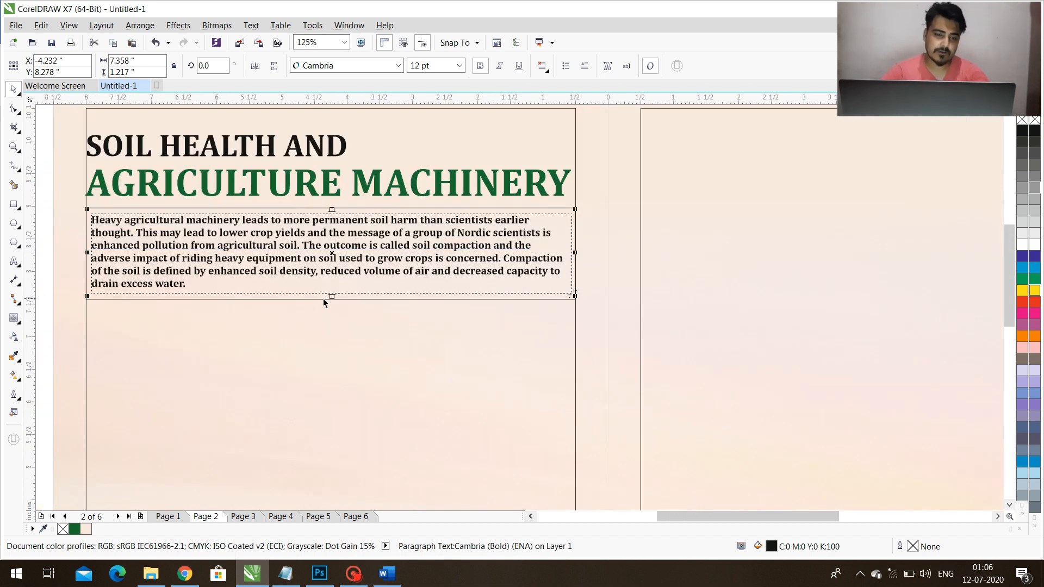
pyautogui.keyDown('shift'); pyautogui.click(323, 299); pyautogui.keyUp('shift')
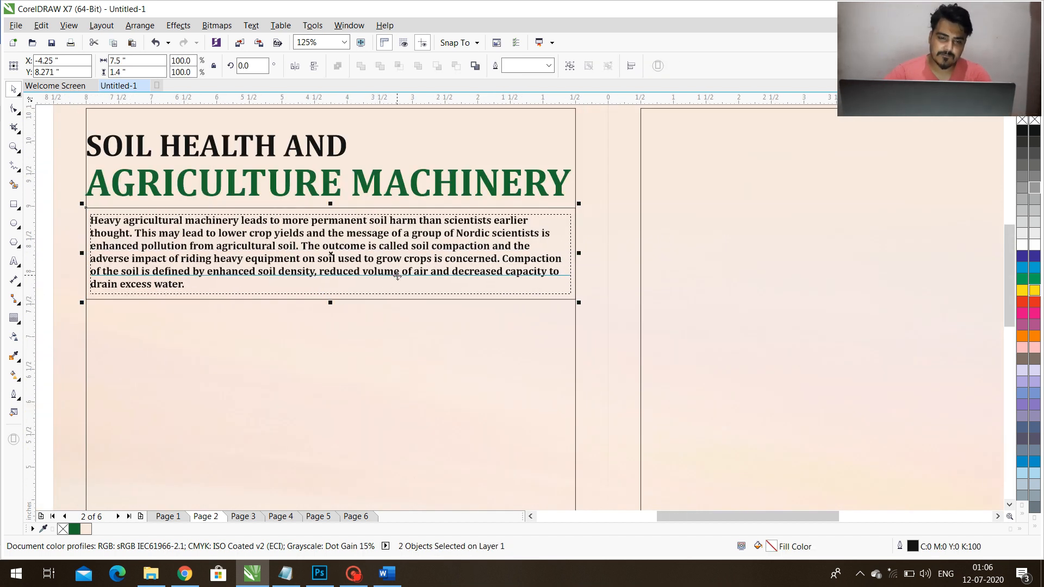
pyautogui.scroll(-1, 396, 276)
pyautogui.click(369, 254)
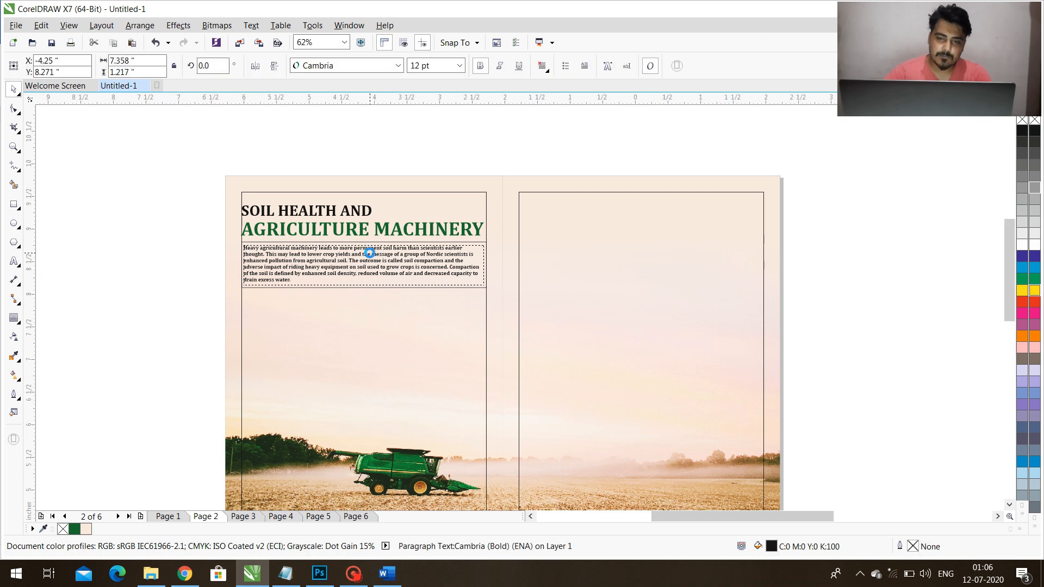
pyautogui.scroll(1, 369, 253)
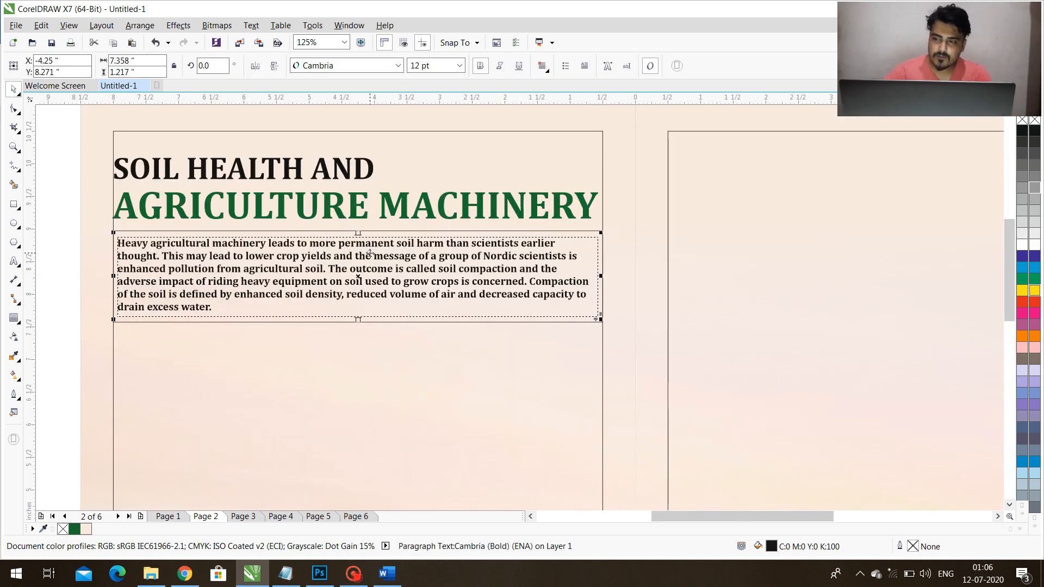
# Fill the rectangle behind the introduction with the heading's dark green, remove its outline, and colour the introductory text white.
pyautogui.click(601, 320)
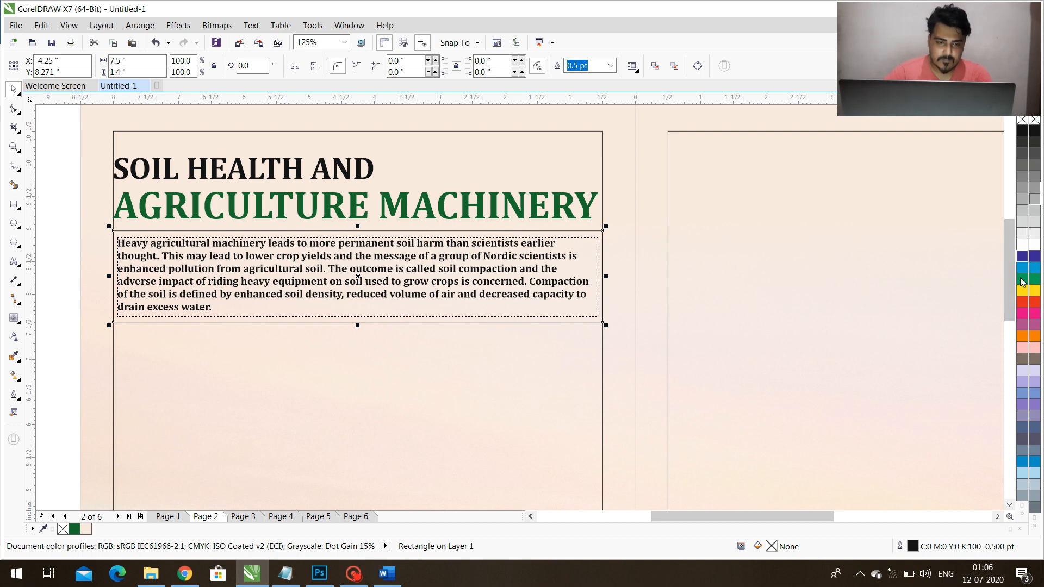
pyautogui.click(75, 529)
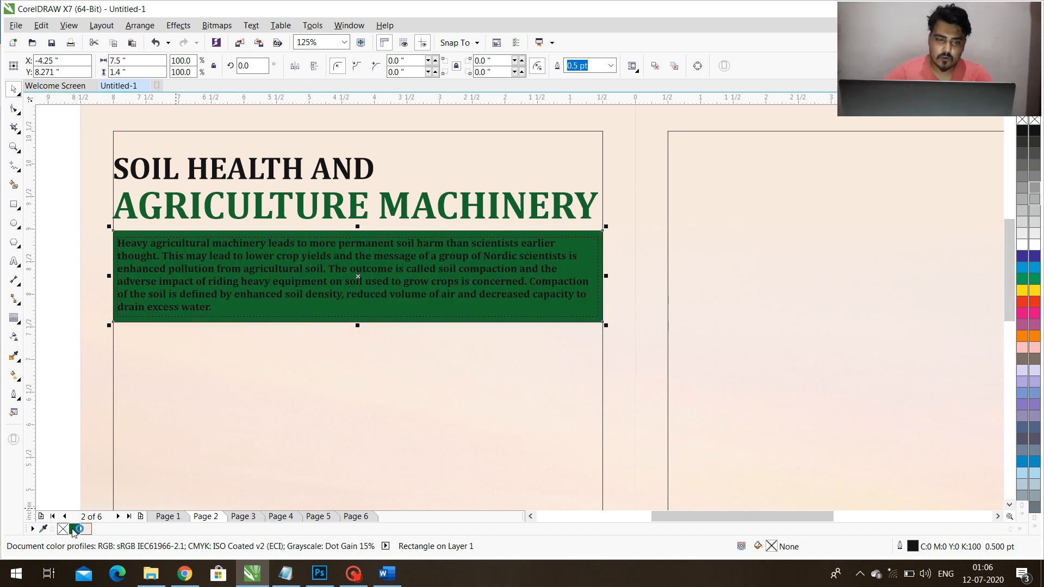
pyautogui.rightClick(65, 529)
pyautogui.click(234, 294)
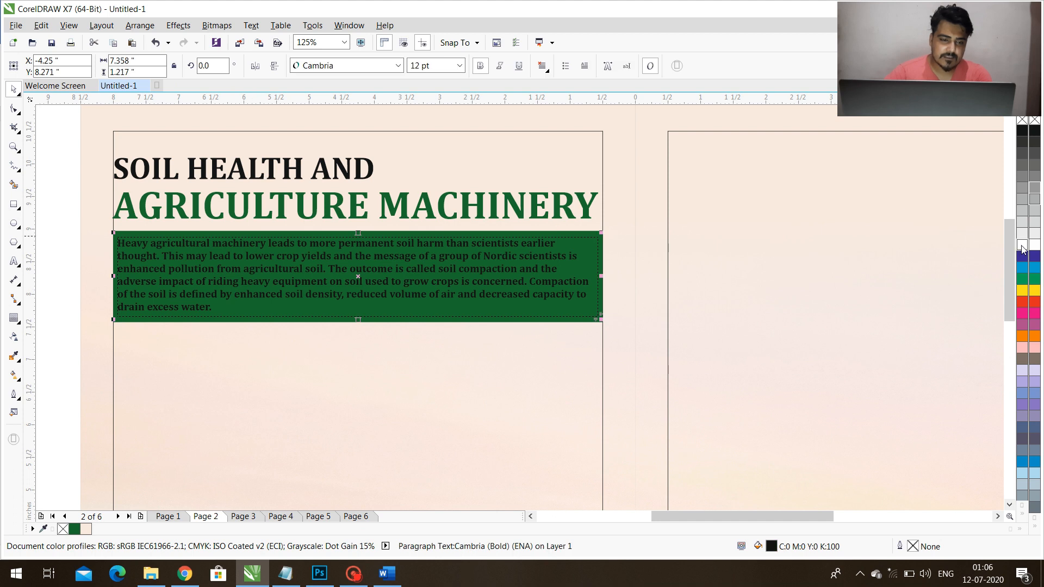
pyautogui.click(1022, 245)
pyautogui.click(68, 248)
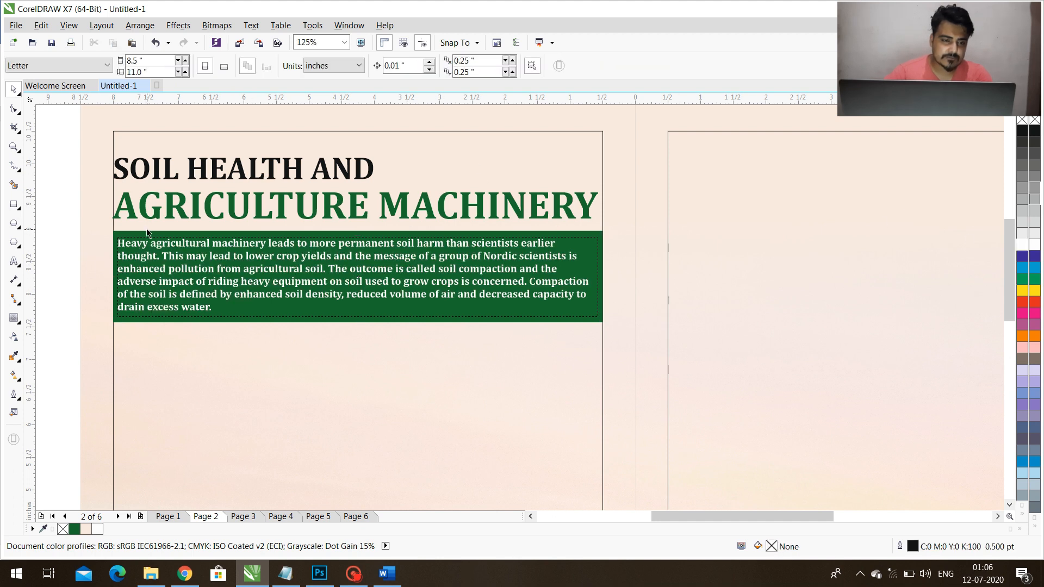
# Distort the green rectangle's upper and left edges with Smudge strokes using a 0.05-inch nib, undoing unwanted strokes.
pyautogui.click(143, 225)
pyautogui.click(153, 231)
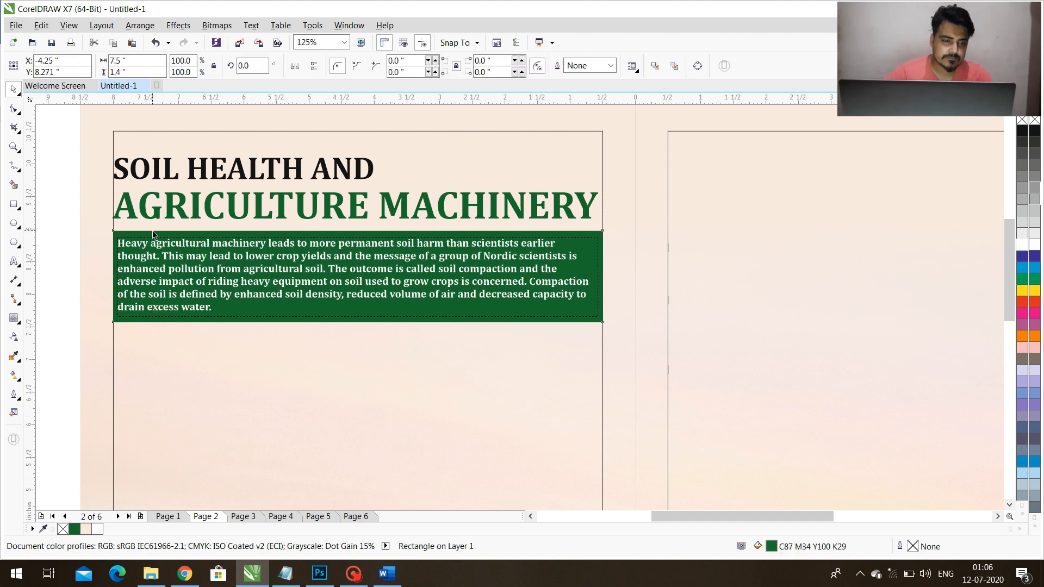
pyautogui.click(14, 110)
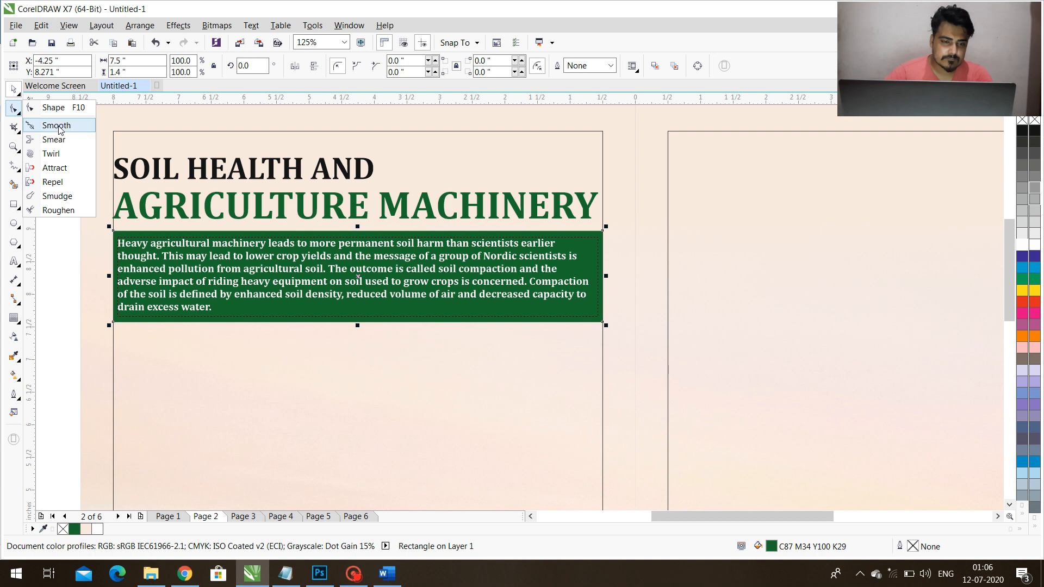
pyautogui.click(56, 196)
pyautogui.moveTo(127, 232); pyautogui.dragTo(192, 229)
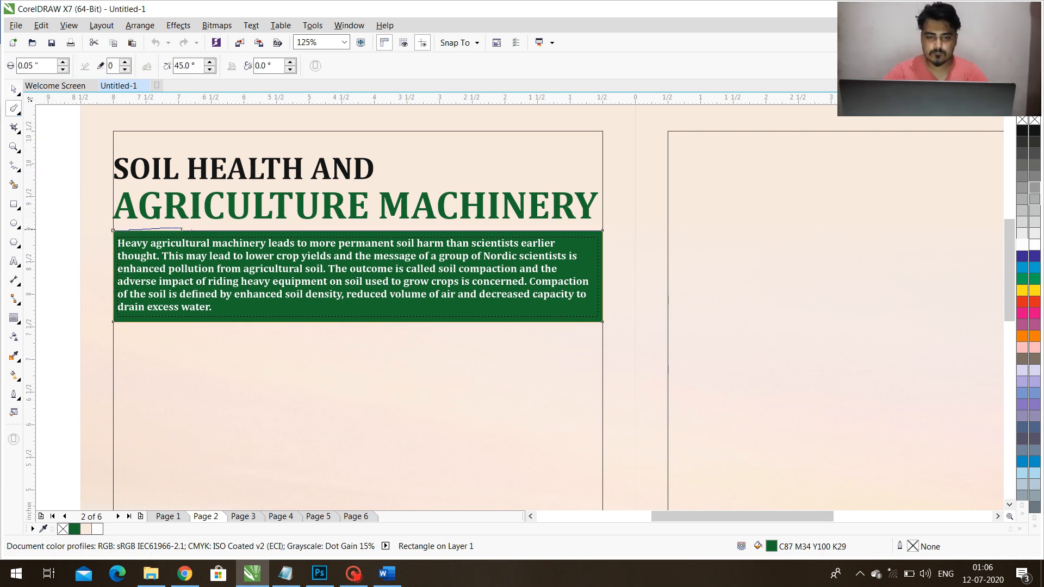
pyautogui.moveTo(266, 228); pyautogui.dragTo(349, 226)
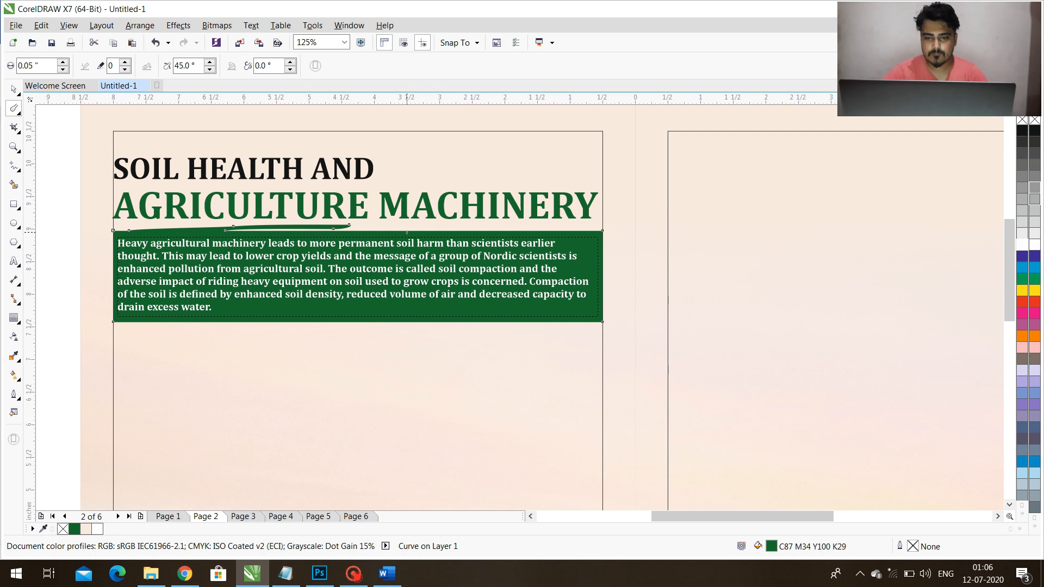
pyautogui.hotkey('ctrl', 'z')
pyautogui.moveTo(360, 230); pyautogui.dragTo(606, 229)
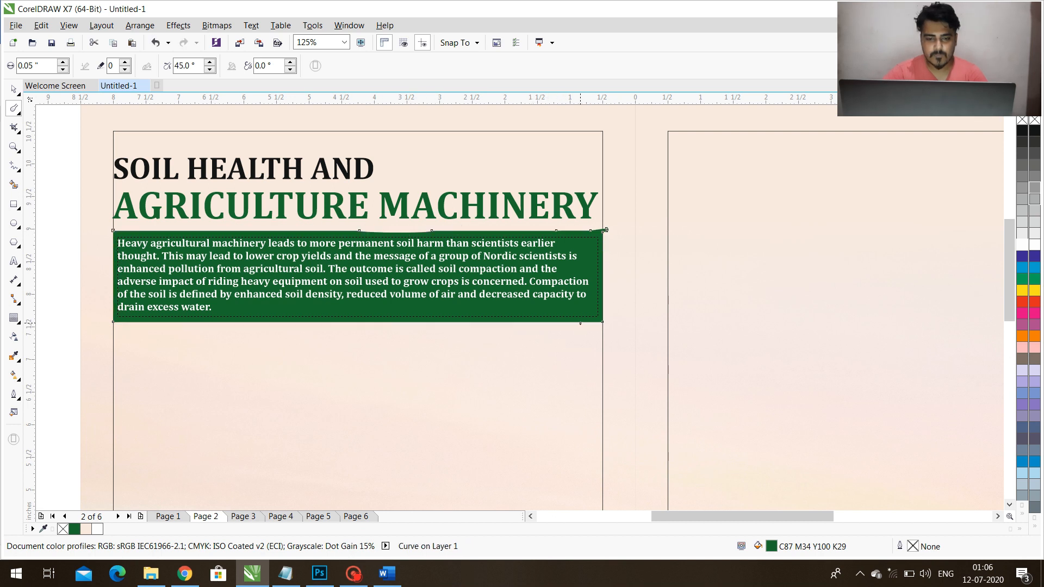
pyautogui.hotkey('ctrl', 'z')
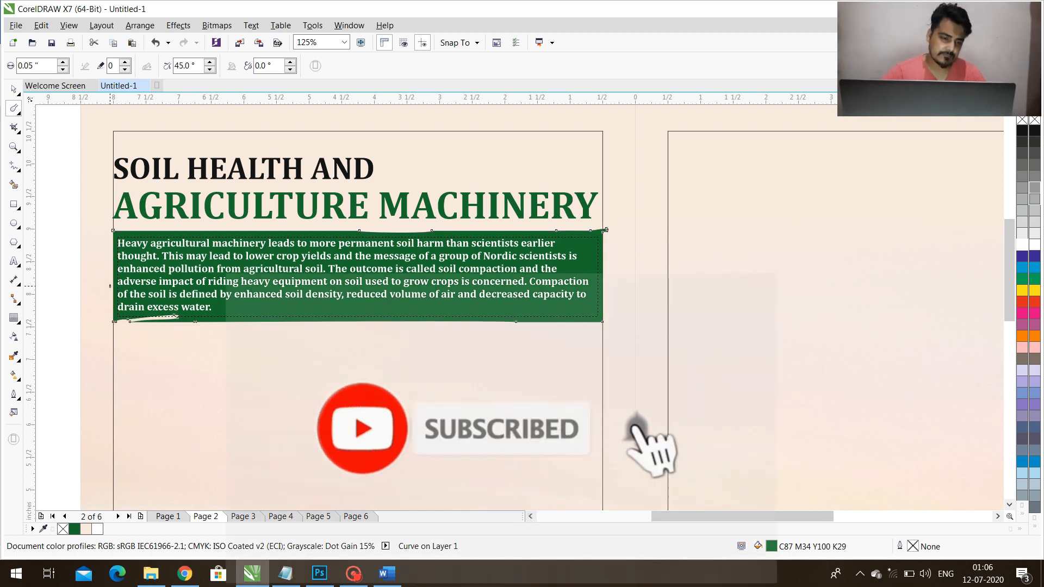
pyautogui.moveTo(113, 263); pyautogui.dragTo(113, 321)
pyautogui.press('space')
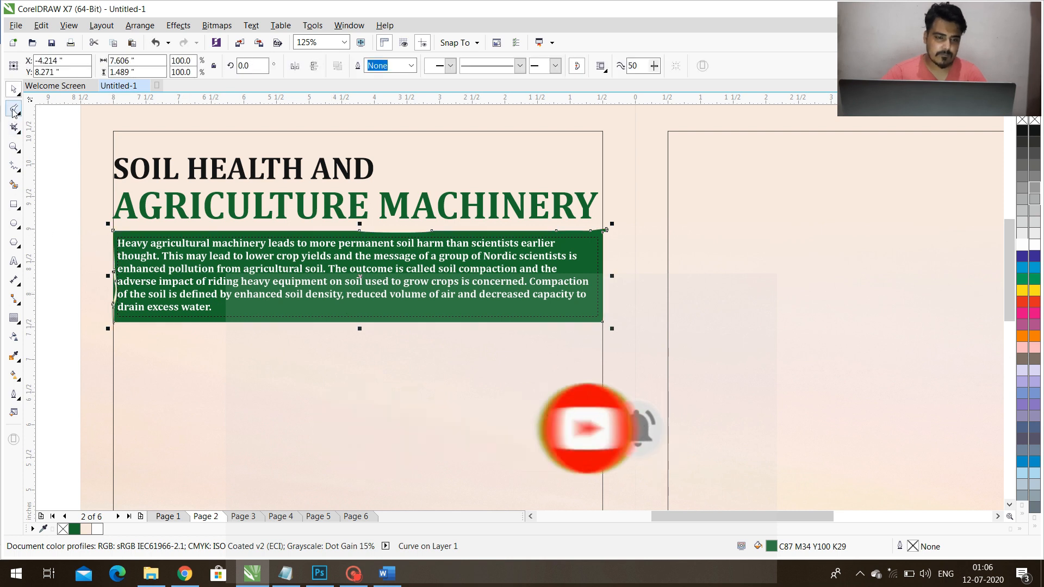
# Roughen the green rectangle's upper and lower edges using the Roughen tool with a 0.125-inch nib.
pyautogui.click(19, 112)
pyautogui.click(61, 211)
pyautogui.moveTo(115, 230); pyautogui.dragTo(310, 228)
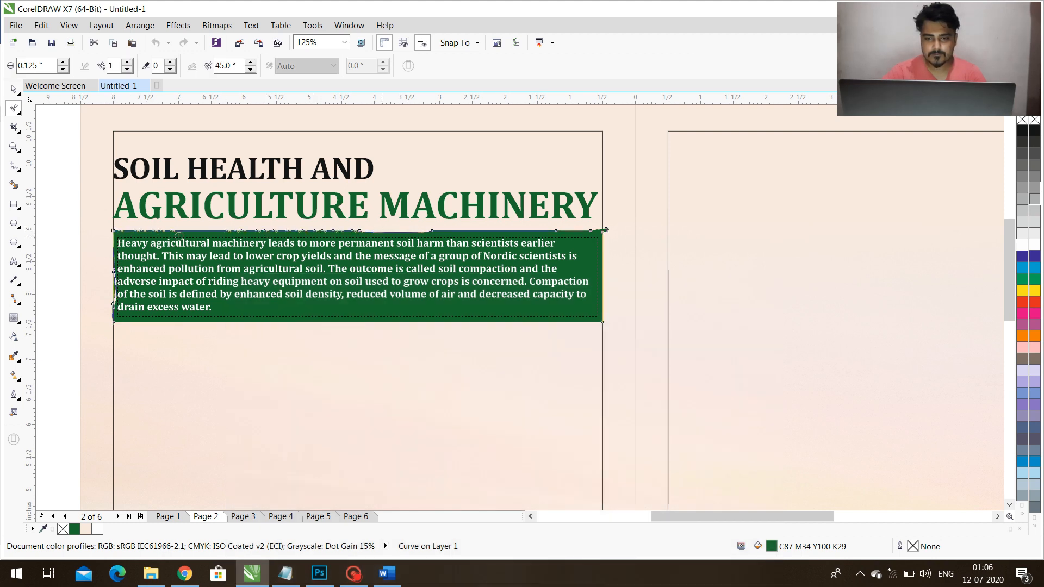
pyautogui.moveTo(460, 236)
pyautogui.mouseDown()
pyautogui.moveTo(600, 341)
pyautogui.moveTo(536, 322)
pyautogui.moveTo(426, 322)
pyautogui.mouseUp()
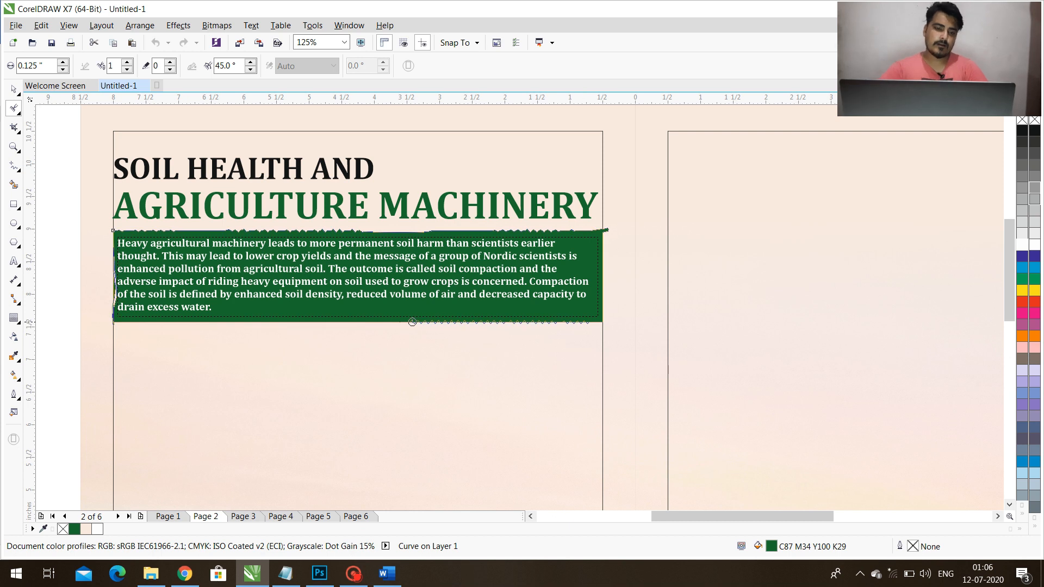
pyautogui.moveTo(203, 326); pyautogui.dragTo(141, 326)
pyautogui.press('space')
# Duplicate the introductory text frame directly below the green rectangle and colour the copy's text black.
pyautogui.moveTo(320, 276); pyautogui.dragTo(317, 354)
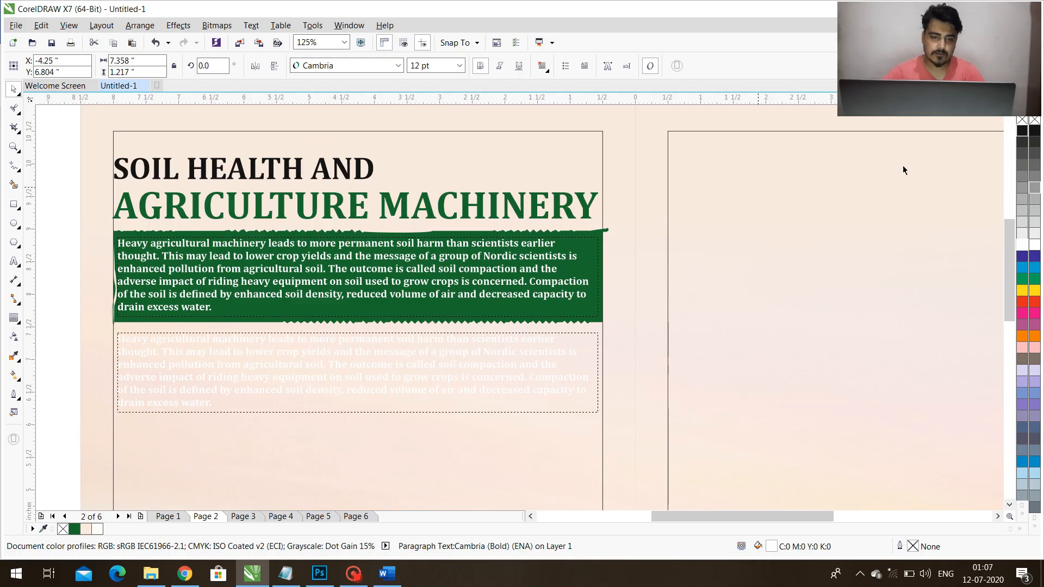
pyautogui.click(1022, 131)
pyautogui.scroll(-2, 363, 399)
pyautogui.scroll(2, 359, 321)
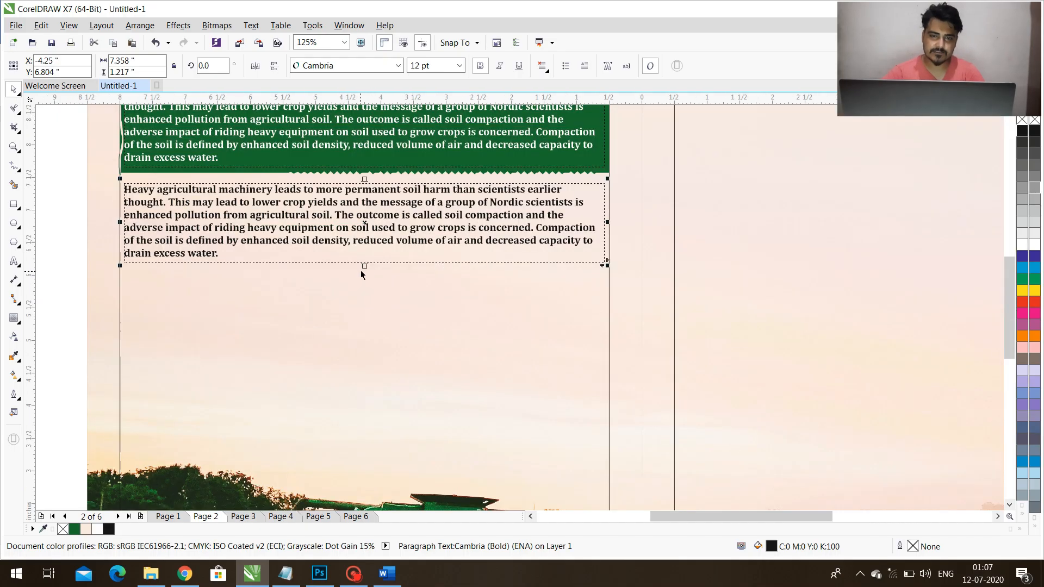
# Stretch the copied text frame to about 3.67 inches tall and set its text to 10 pt without bold.
pyautogui.moveTo(361, 294); pyautogui.dragTo(363, 426)
pyautogui.click(421, 65)
pyautogui.write('1')
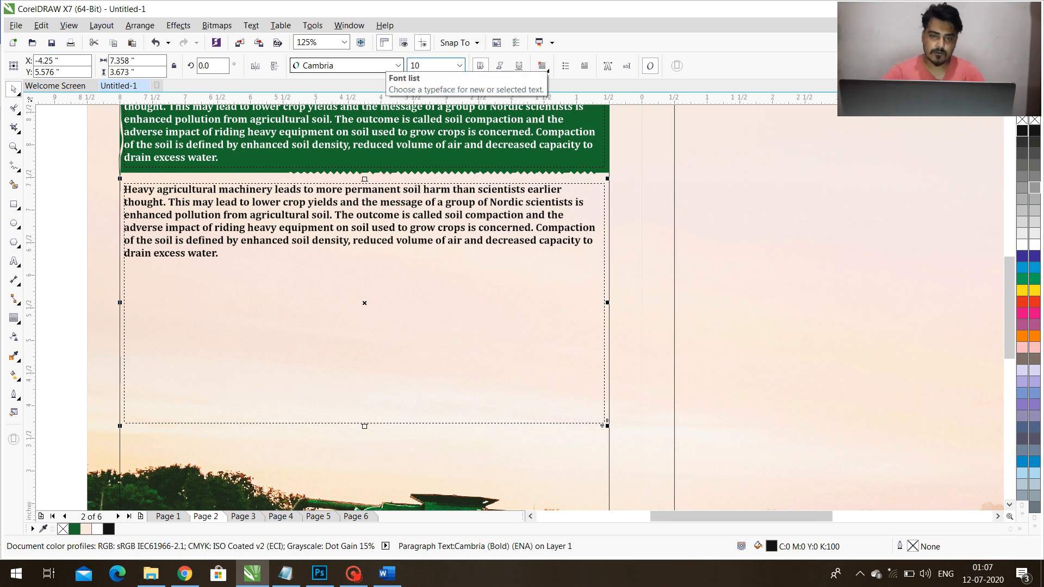
pyautogui.write('0')
pyautogui.press('Return')
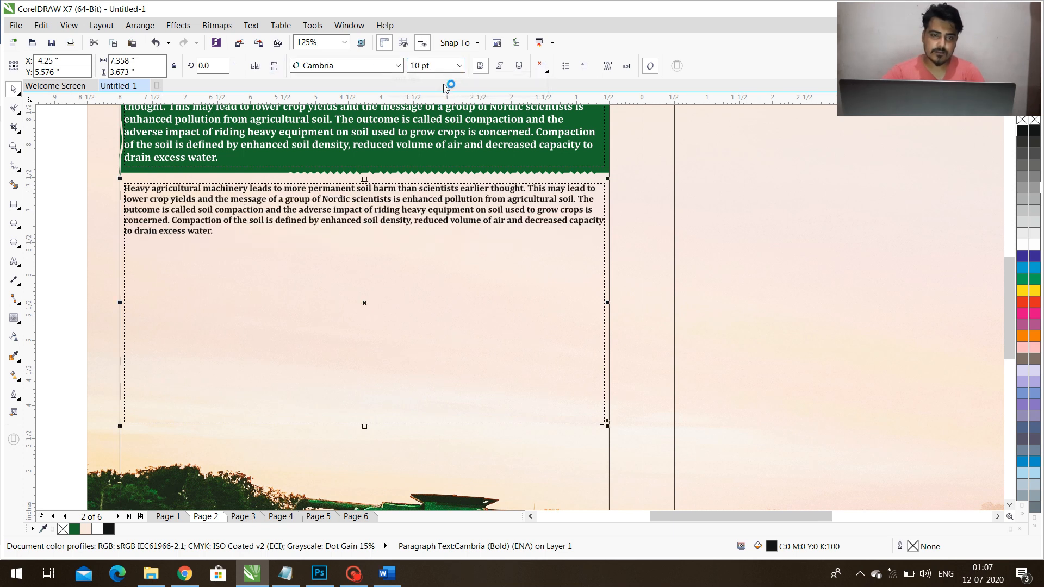
pyautogui.click(480, 67)
# Split the copied text frame into two equal columns with a 0.35-inch gutter, keeping the current frame width.
pyautogui.click(251, 25)
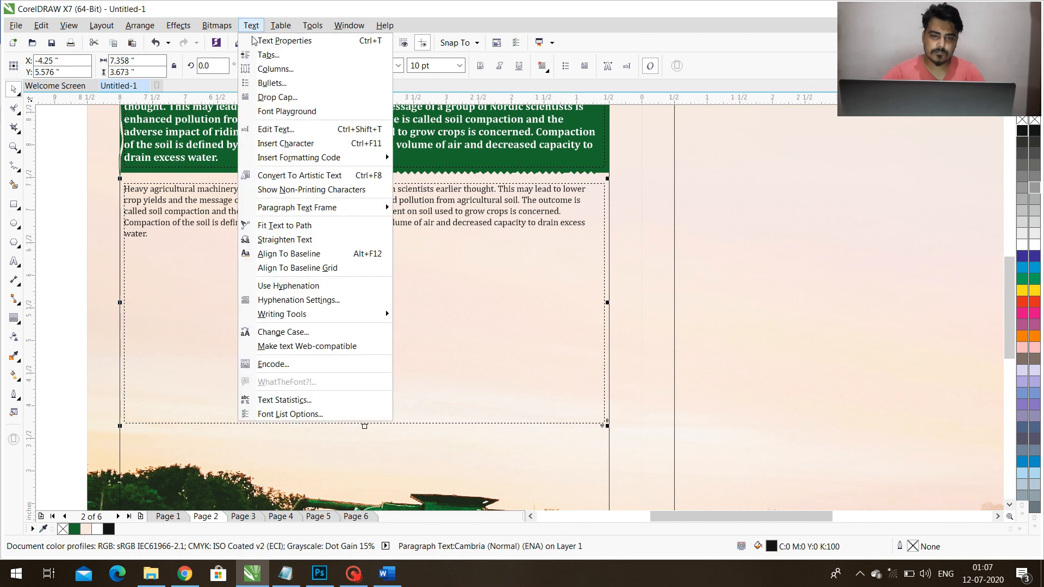
pyautogui.click(262, 70)
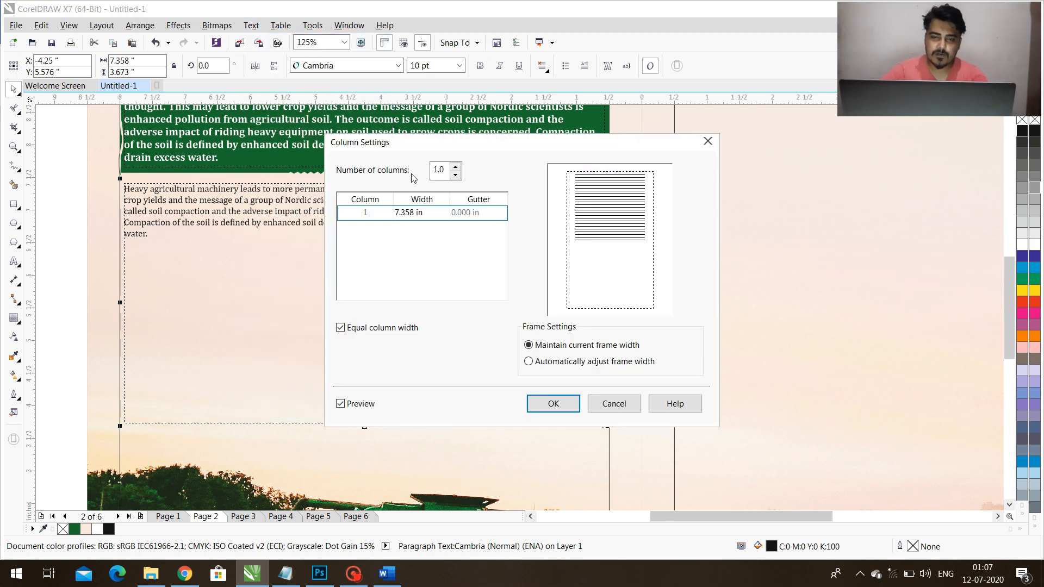
pyautogui.click(455, 166)
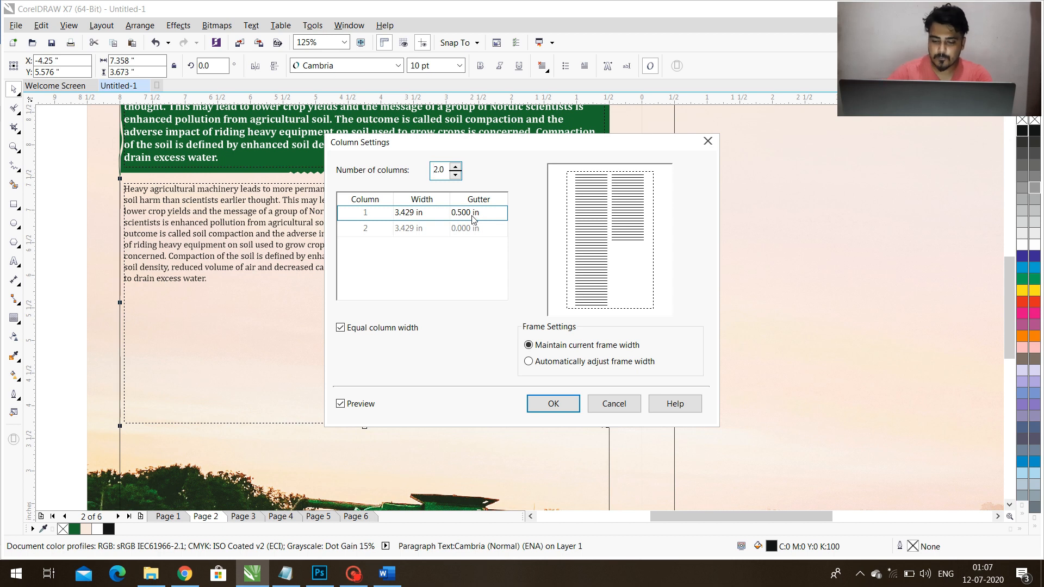
pyautogui.click(471, 213)
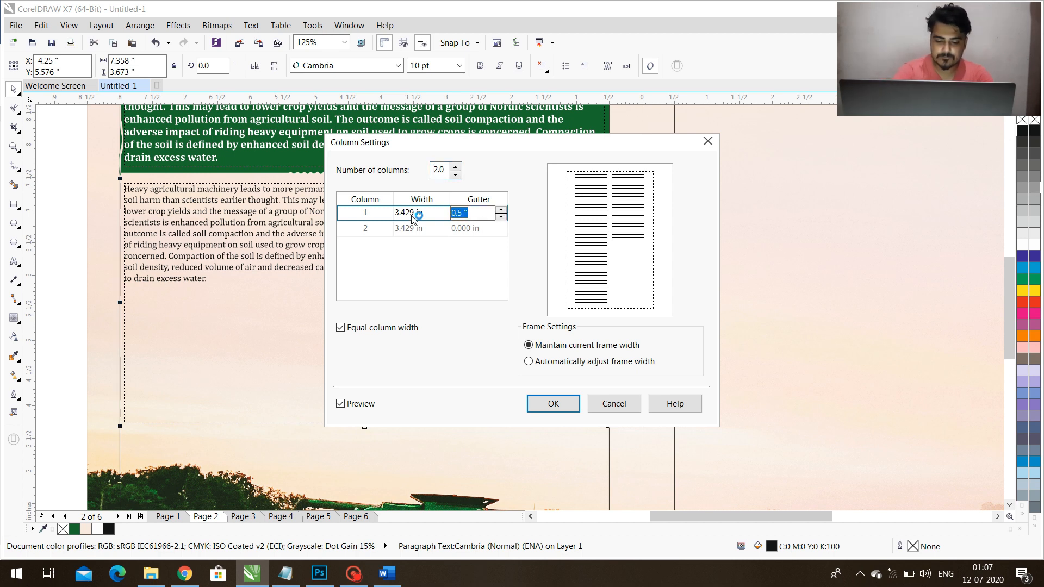
pyautogui.write('.35')
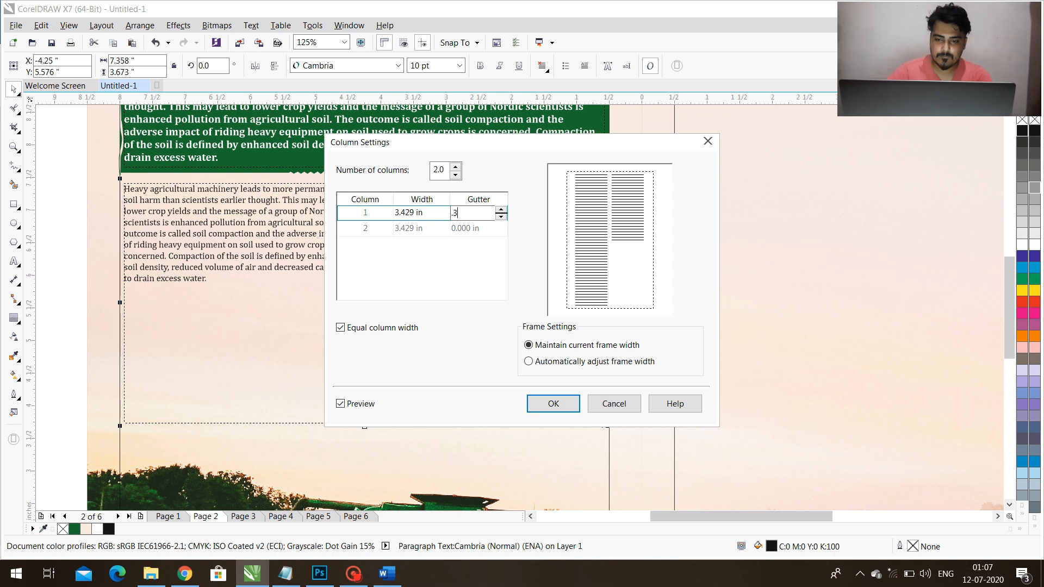
pyautogui.click(553, 404)
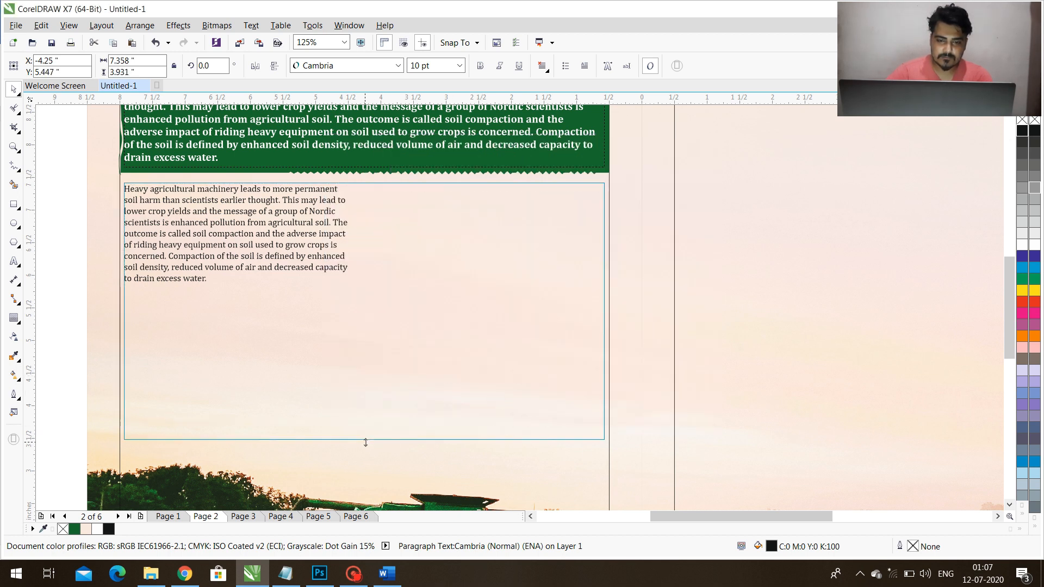
# Switch to the Article-2 document in Word and delete the orange text box beside the mid-1800s paragraph.
pyautogui.click(387, 573)
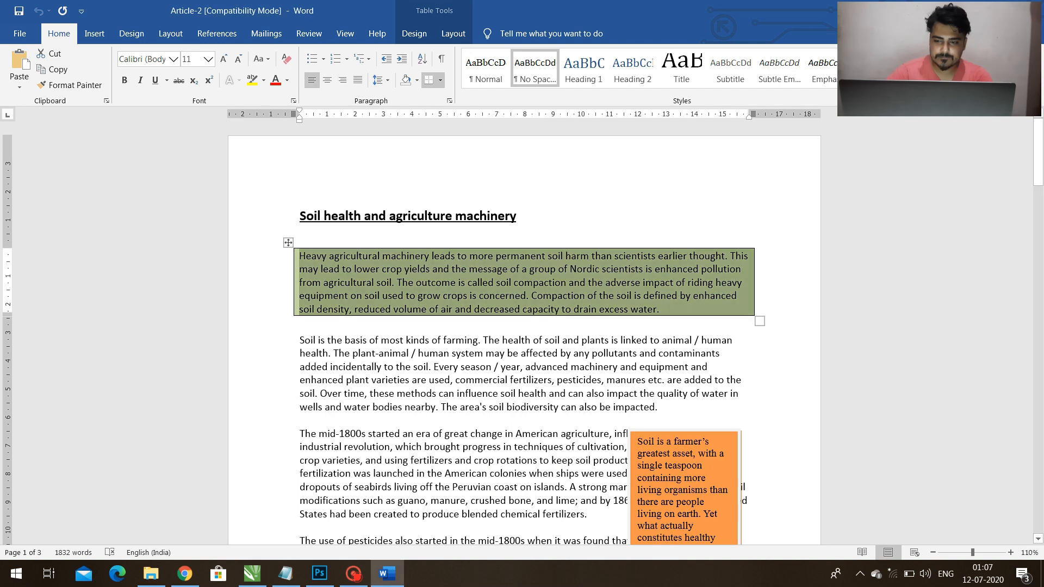
pyautogui.click(303, 340)
pyautogui.scroll(-3, 303, 340)
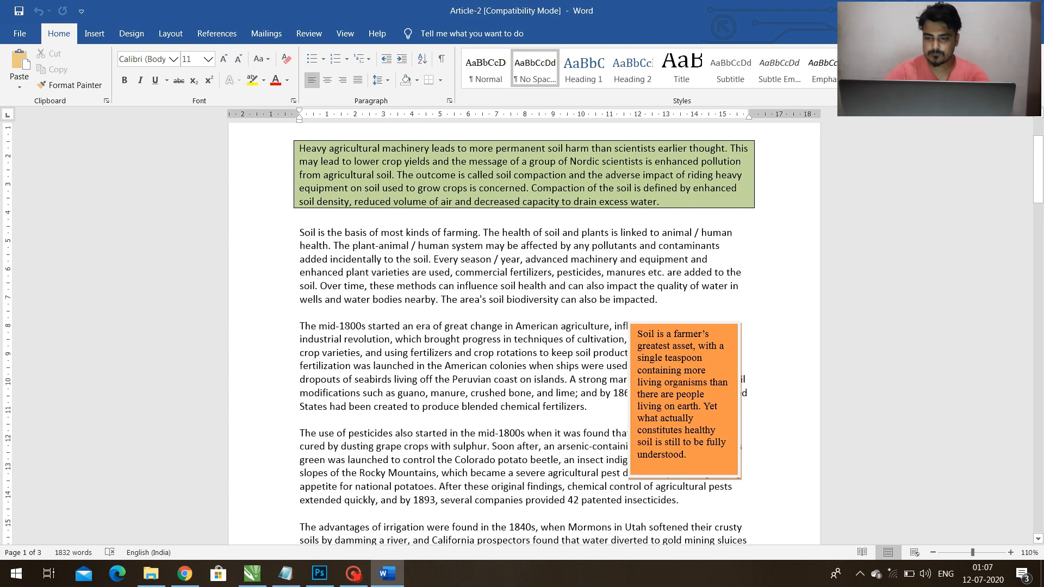
pyautogui.click(734, 328)
pyautogui.click(738, 329)
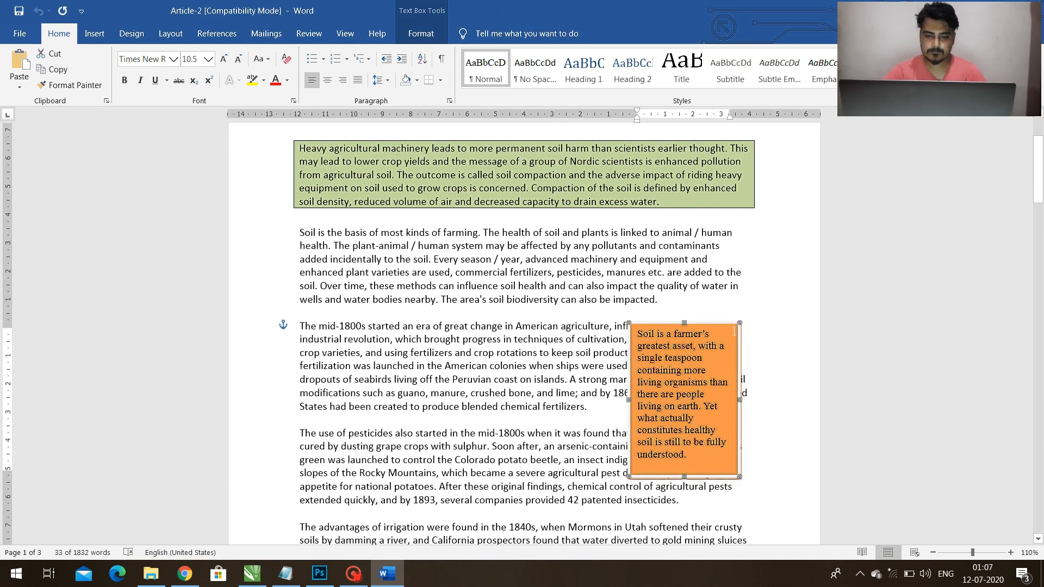
pyautogui.press('Delete')
# Copy the article's body text from "Soil is the basis" through the final paragraph and paste it into Notepad.
pyautogui.moveTo(301, 253); pyautogui.dragTo(611, 450)
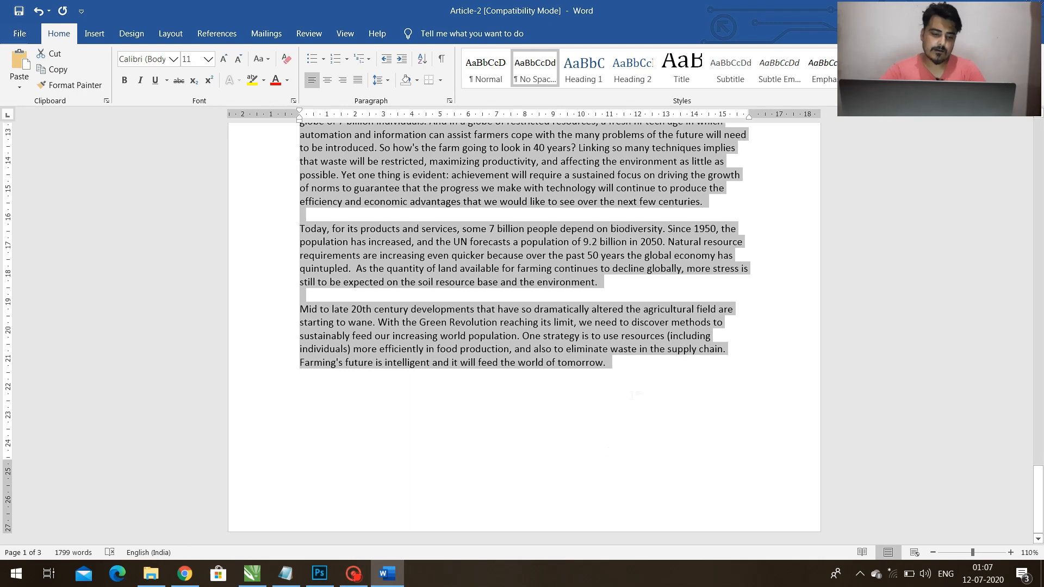
pyautogui.click(292, 575)
pyautogui.hotkey('ctrl', 'v')
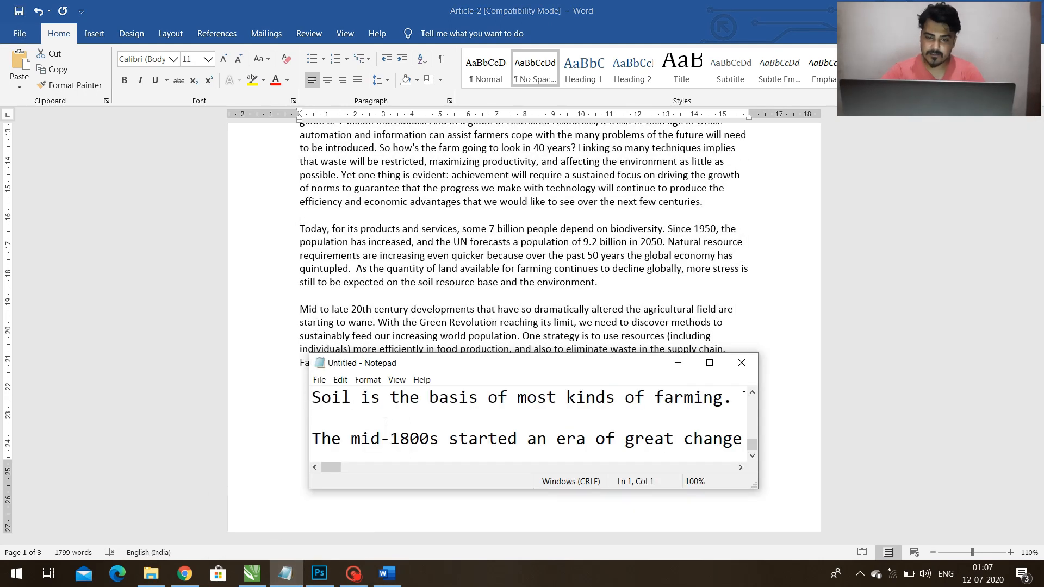
# Select all of the plain text in Notepad, remove it from the note, and switch back to CorelDRAW.
pyautogui.press('BackSpace')
pyautogui.hotkey('ctrl', 'a')
pyautogui.press('BackSpace')
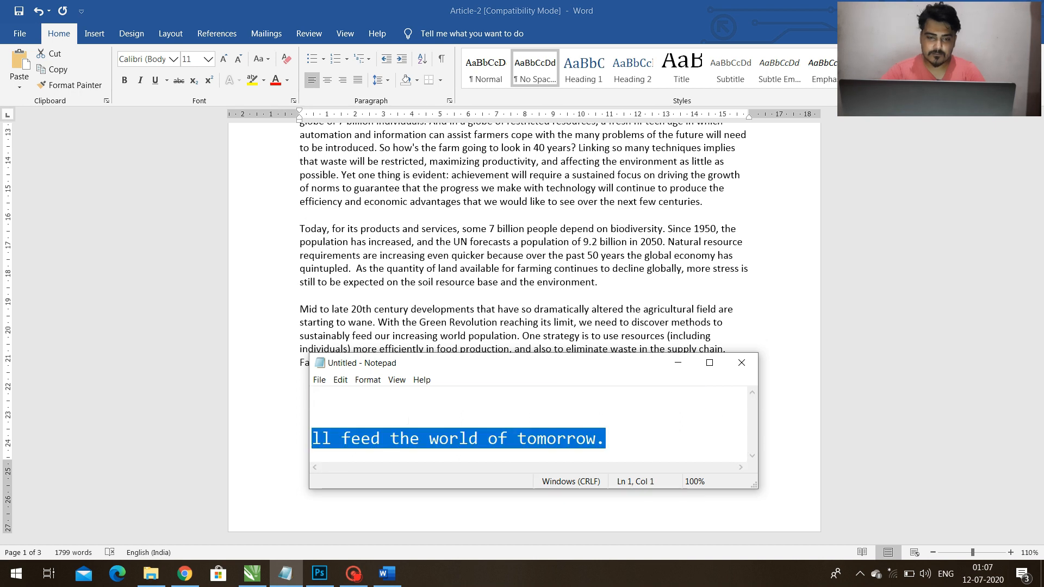
pyautogui.click(564, 326)
pyautogui.click(252, 574)
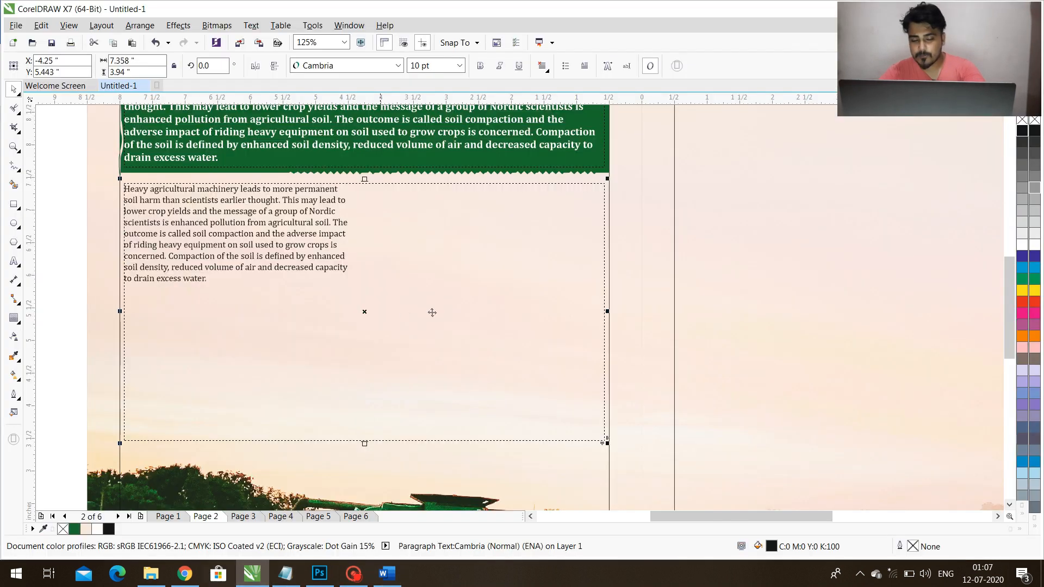
# Replace all the text in the two-column frame with the article body text starting "Soil is the basis".
pyautogui.press('space')
pyautogui.press('F8')
pyautogui.hotkey('ctrl', 'a')
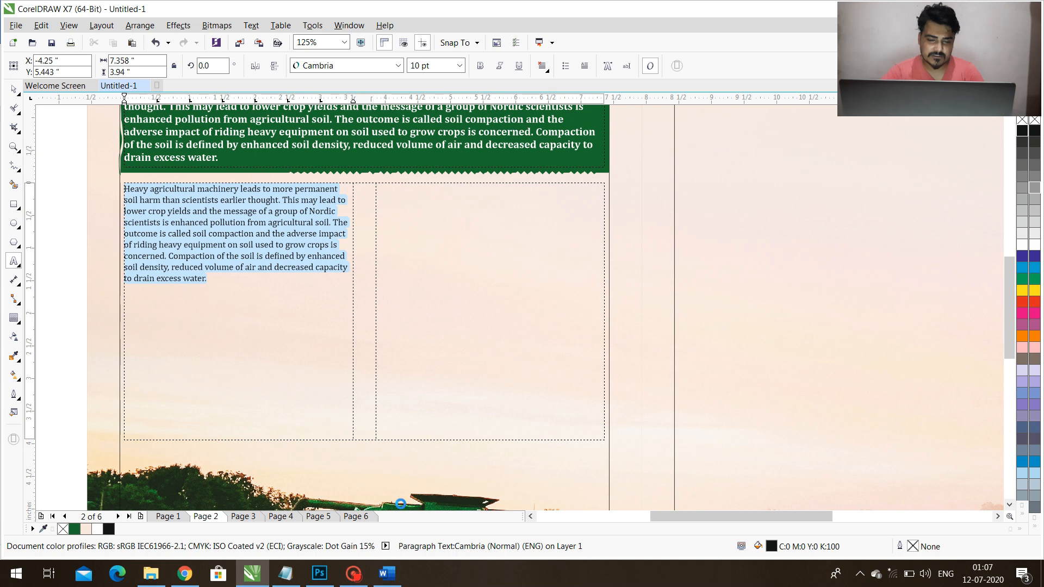
pyautogui.moveTo(397, 568)
pyautogui.moveTo(404, 530)
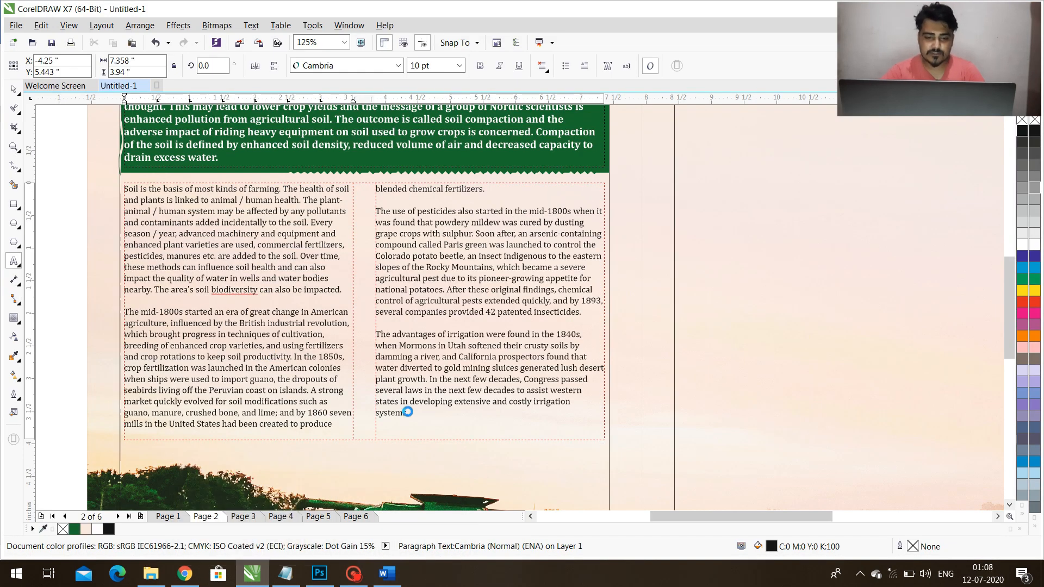
# Lengthen the body frame to about 4.115 inches and flow its overflow into a right-page frame stretched up to the top margin.
pyautogui.moveTo(365, 445); pyautogui.dragTo(364, 454)
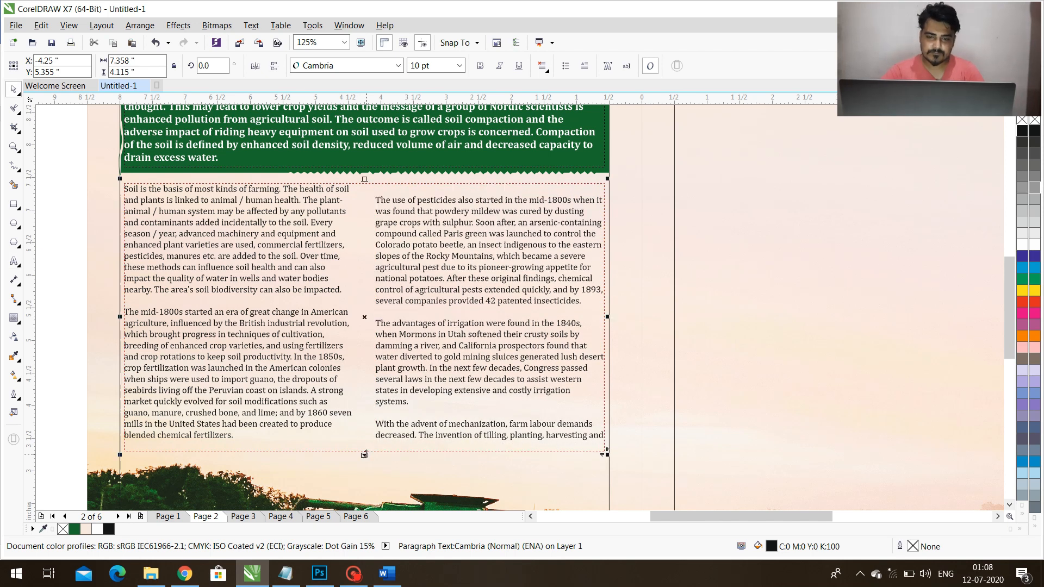
pyautogui.scroll(-2, 224, 302)
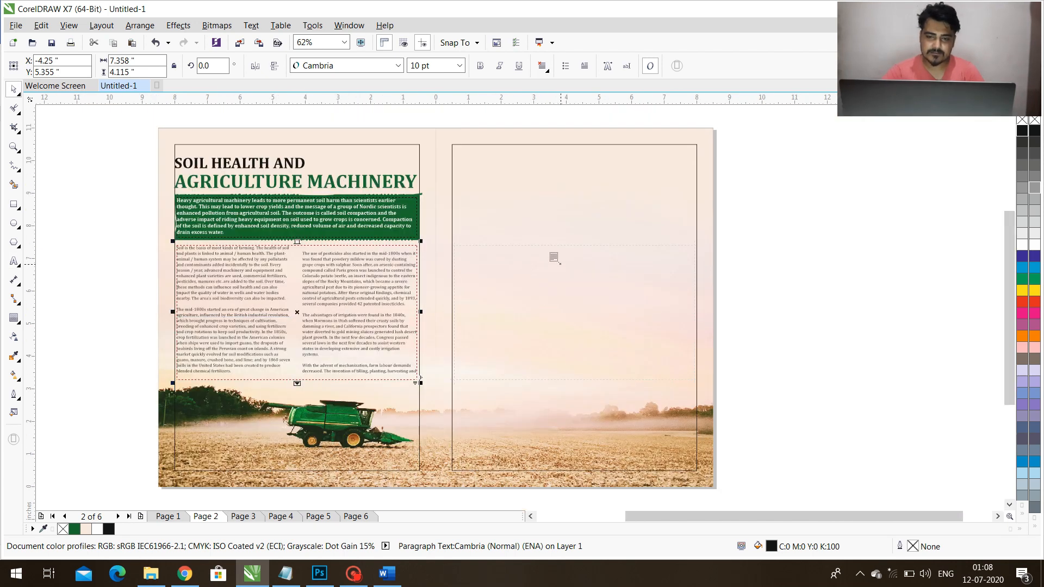
pyautogui.click(570, 267)
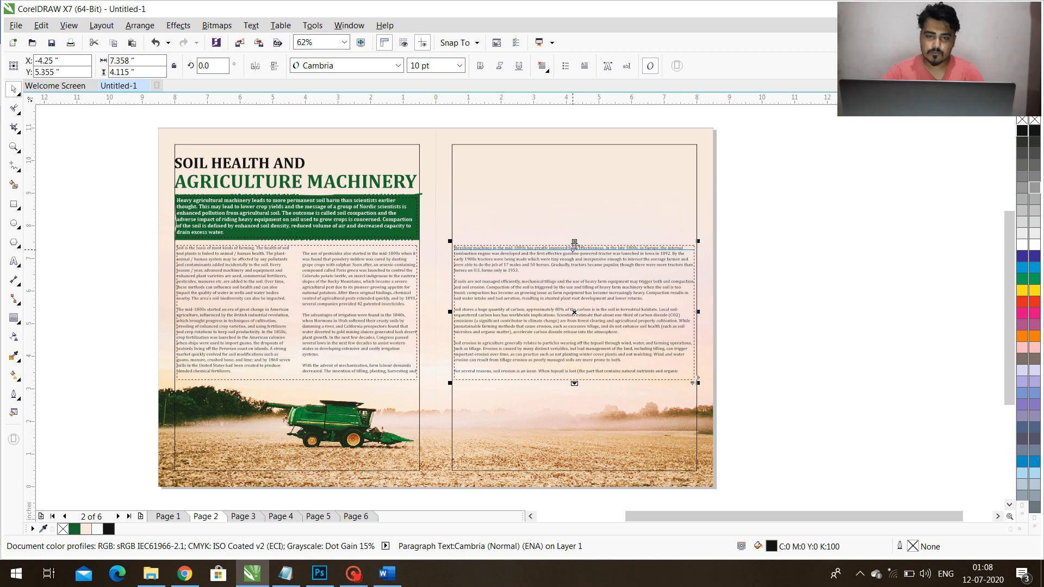
pyautogui.moveTo(581, 208); pyautogui.dragTo(586, 145)
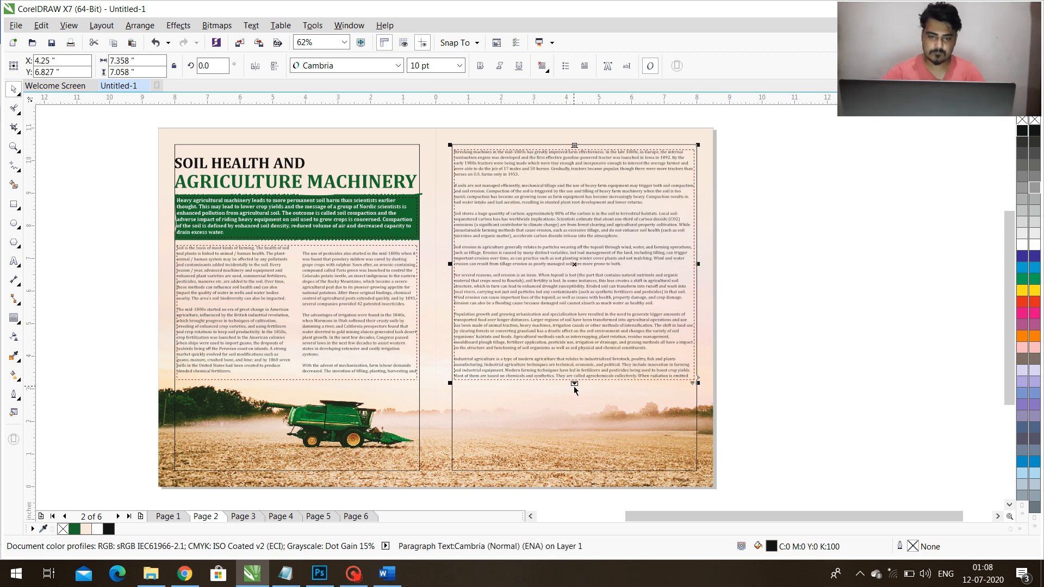
# Continue the overflowing article text onto the page 4 spread, in linked frames on both its left and right pages.
pyautogui.press('pagedown')
pyautogui.press('pagedown')
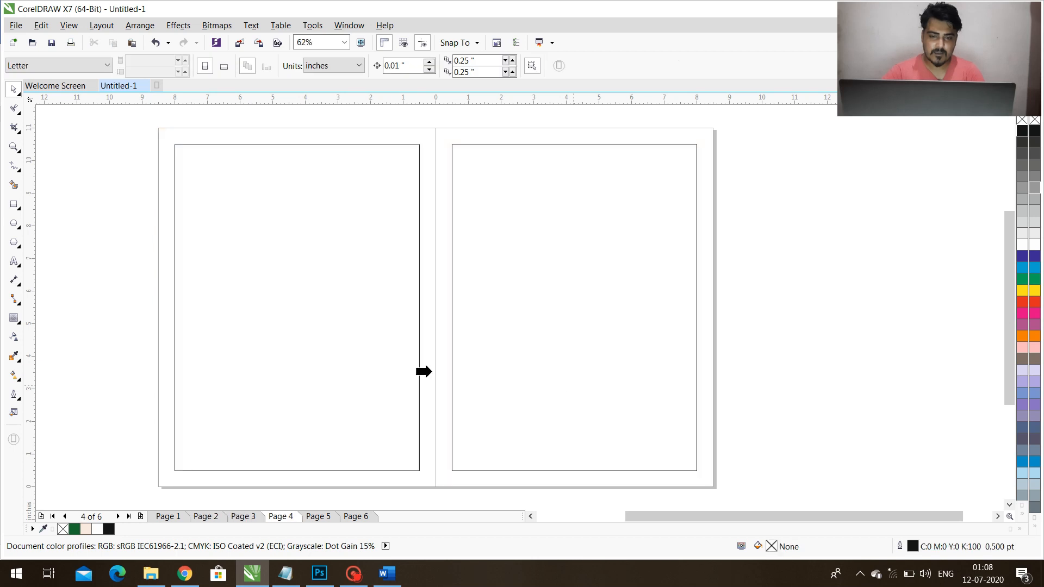
pyautogui.click(297, 383)
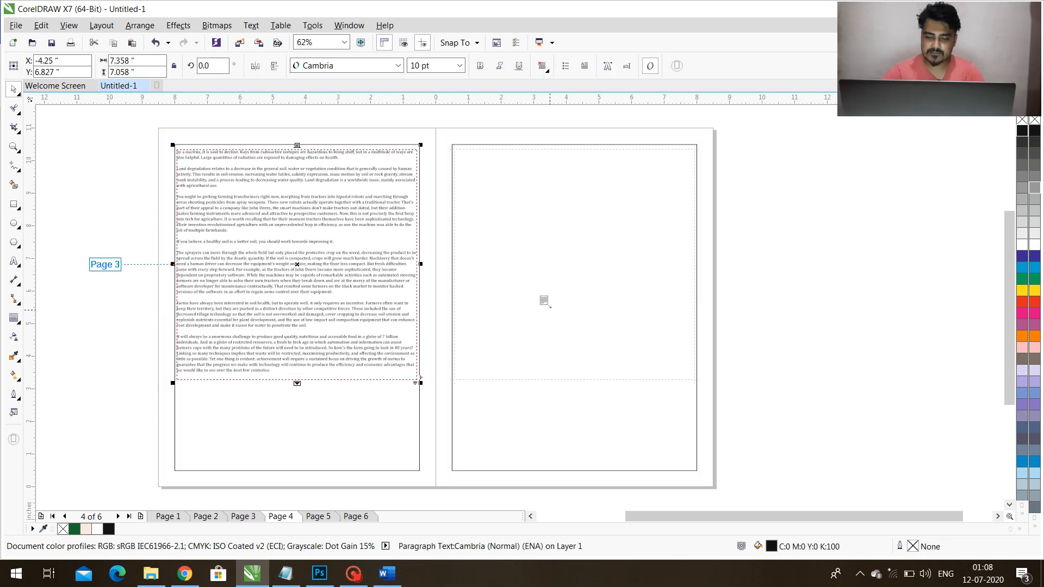
pyautogui.click(543, 299)
pyautogui.click(751, 322)
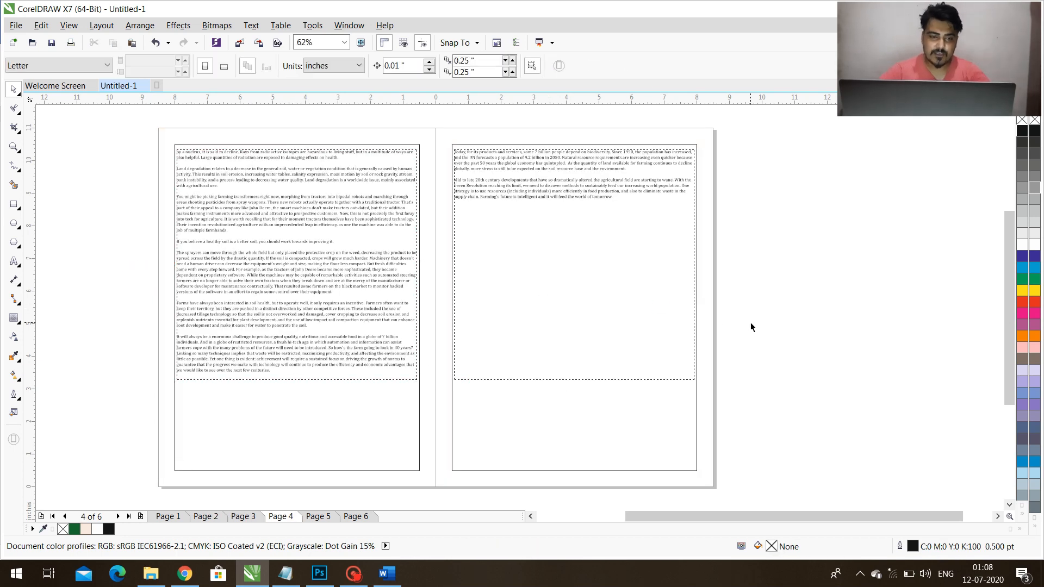
# Sample the beige background colour from the article's first spread and fill both page rectangles of the page 4 spread with it.
pyautogui.press('pageup')
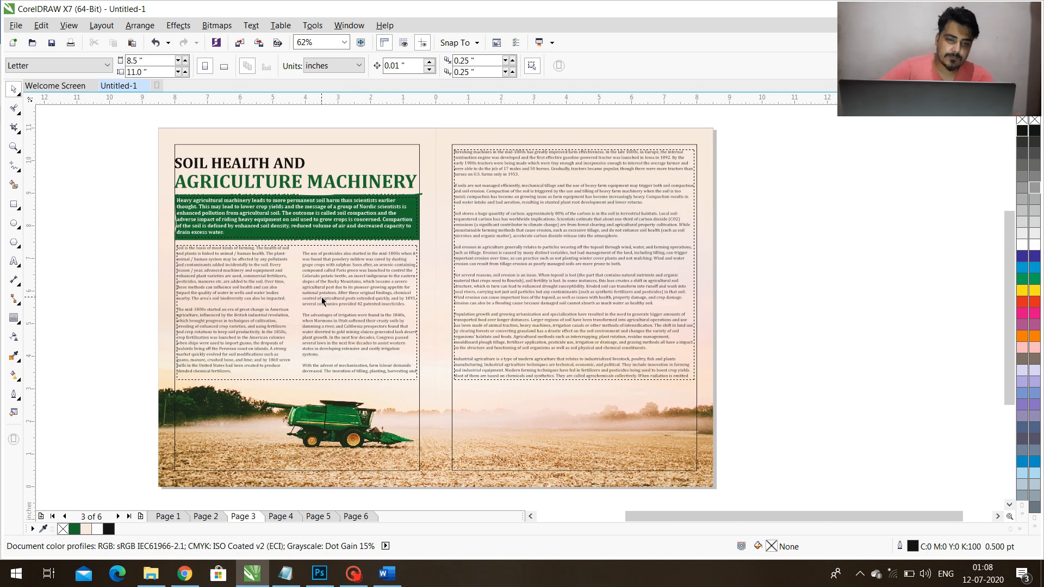
pyautogui.click(14, 356)
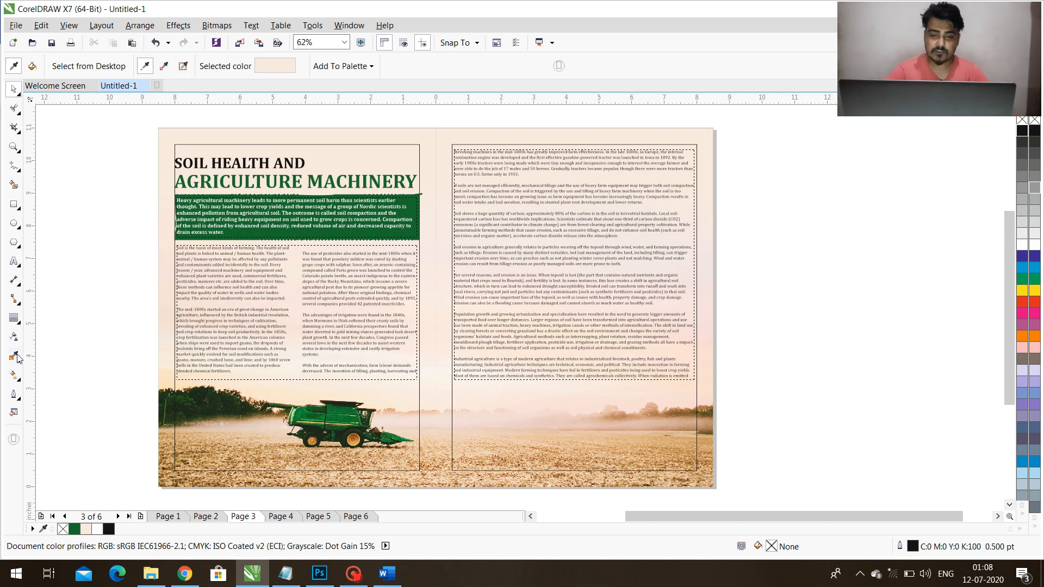
pyautogui.click(375, 134)
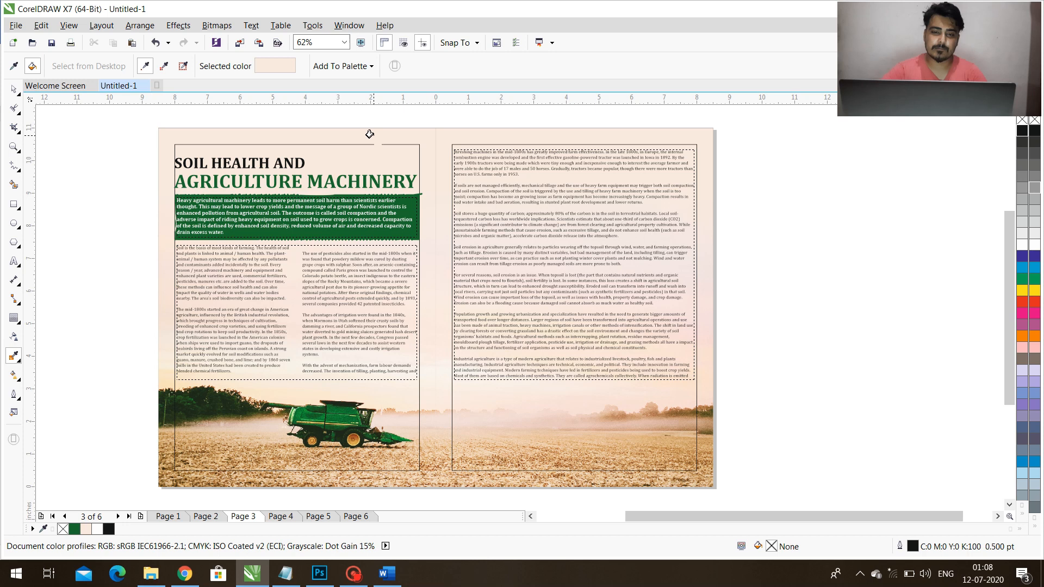
pyautogui.press('pagedown')
pyautogui.click(401, 134)
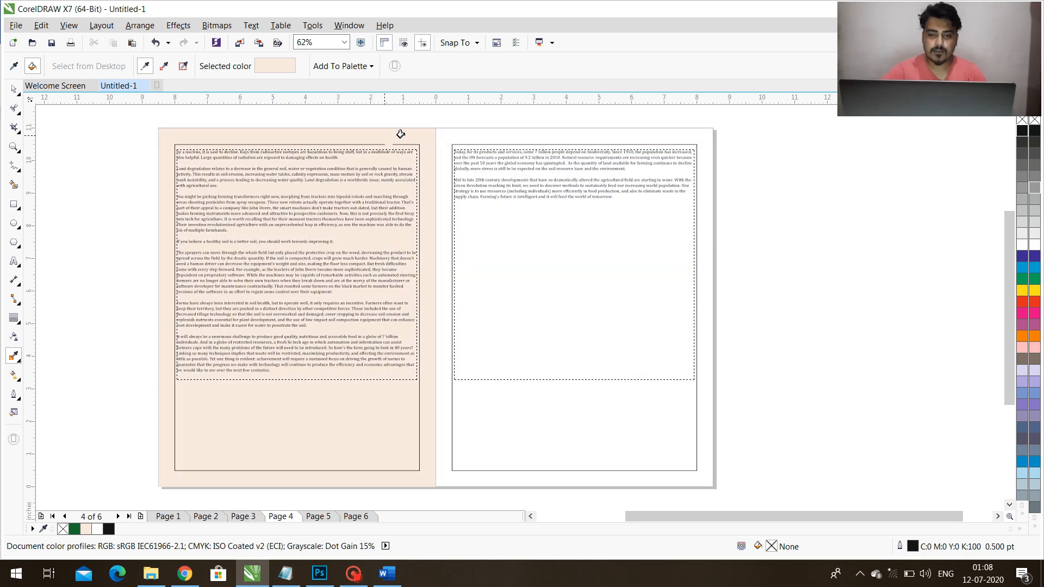
pyautogui.click(457, 138)
pyautogui.press('space')
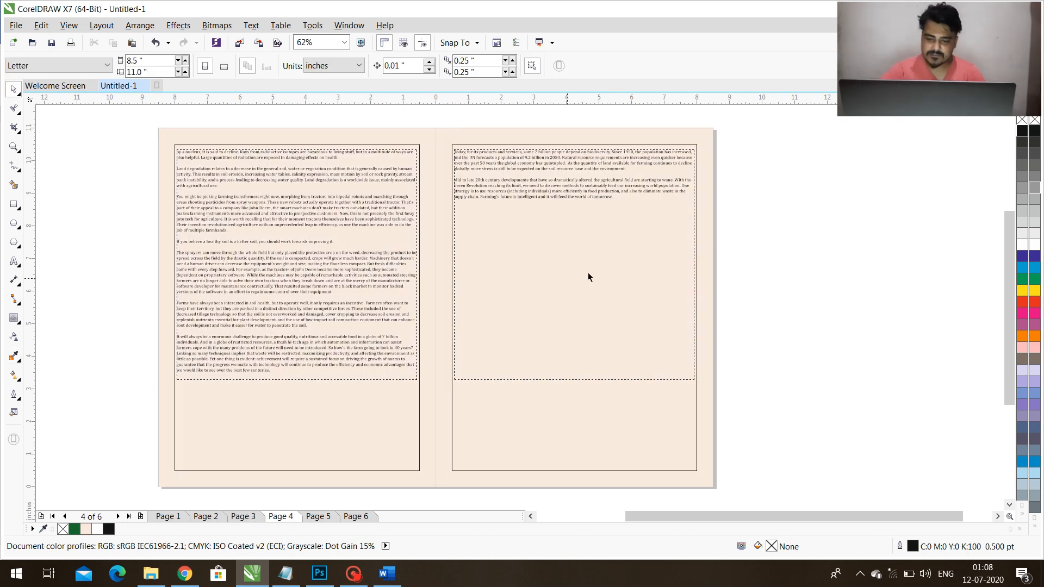
# Delete the margin guide rectangles from both pages of the page 4 spread and of the harvester spread.
pyautogui.click(535, 419)
pyautogui.press('Delete')
pyautogui.click(375, 436)
pyautogui.press('Delete')
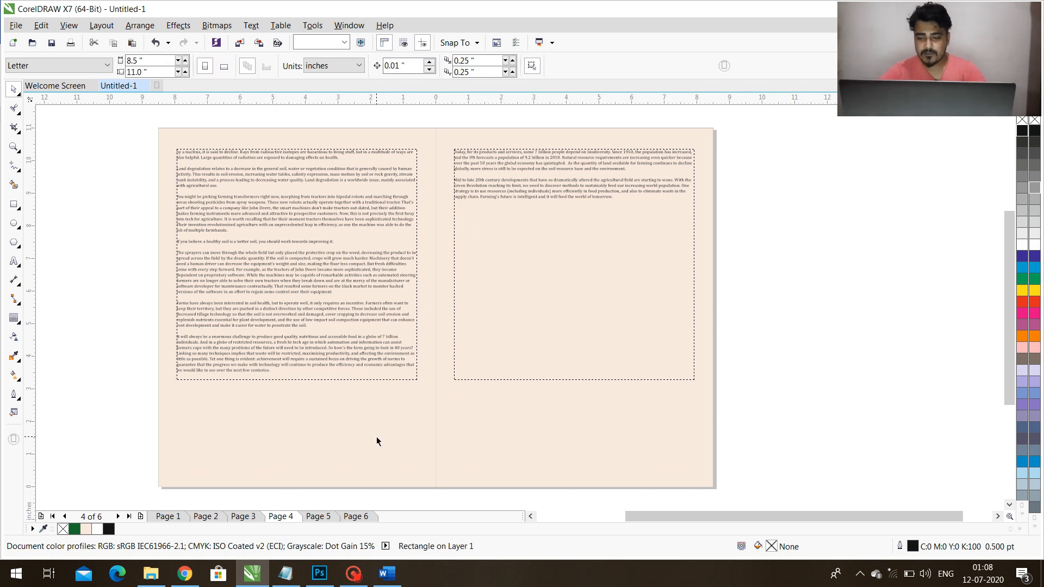
pyautogui.press('pageup')
pyautogui.click(377, 437)
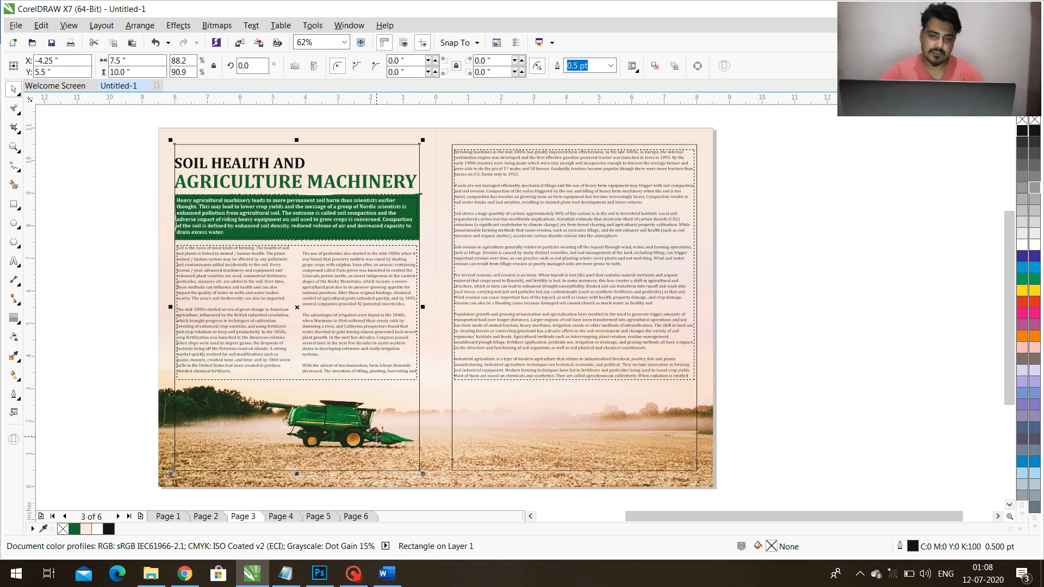
pyautogui.press('Delete')
pyautogui.click(532, 431)
pyautogui.press('Delete')
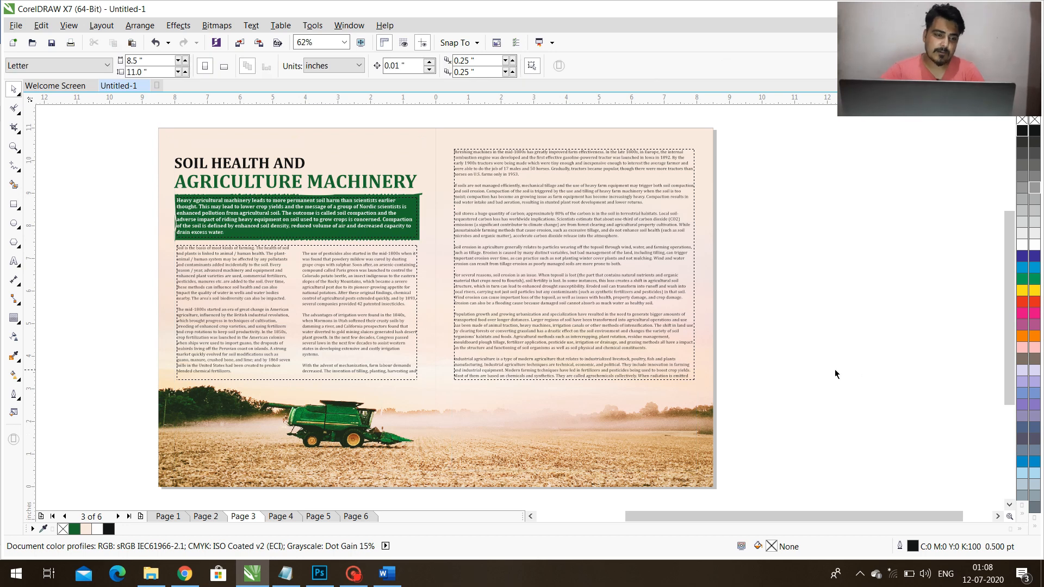
# Apply the two-column layout to all the linked article text so the right-page frame is also divided into two columns.
pyautogui.click(598, 338)
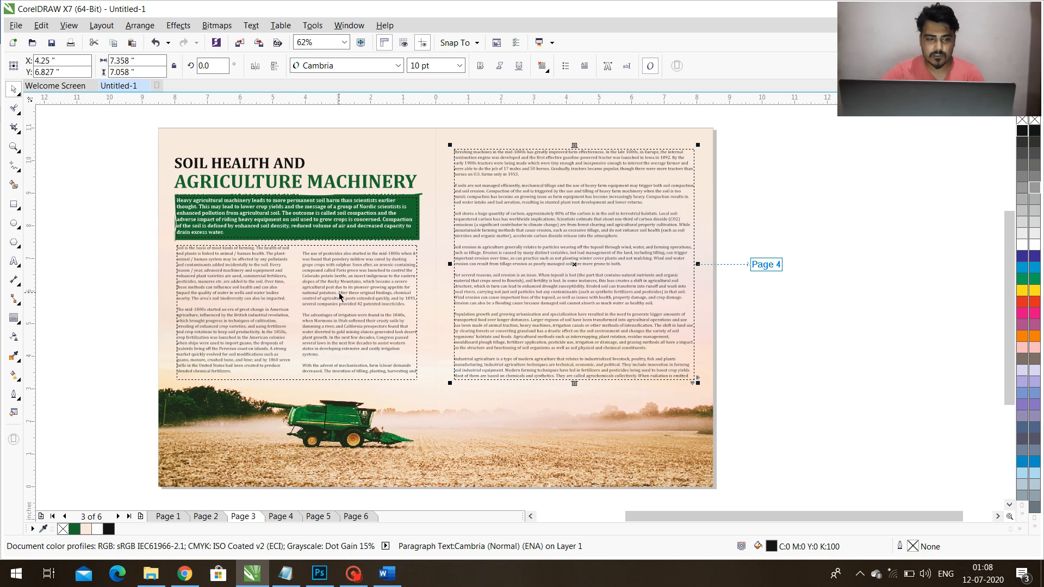
pyautogui.click(14, 262)
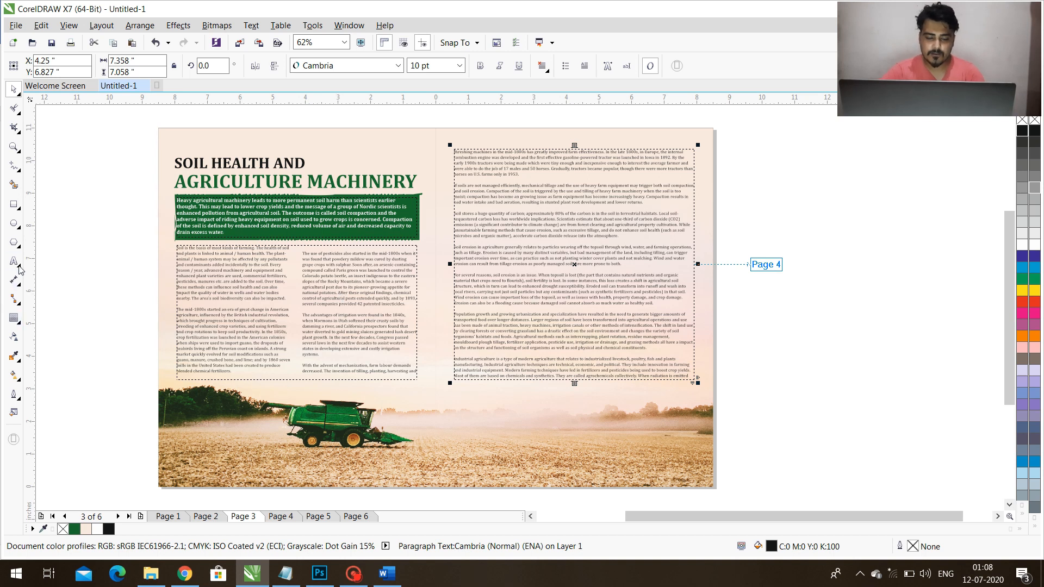
pyautogui.click(329, 284)
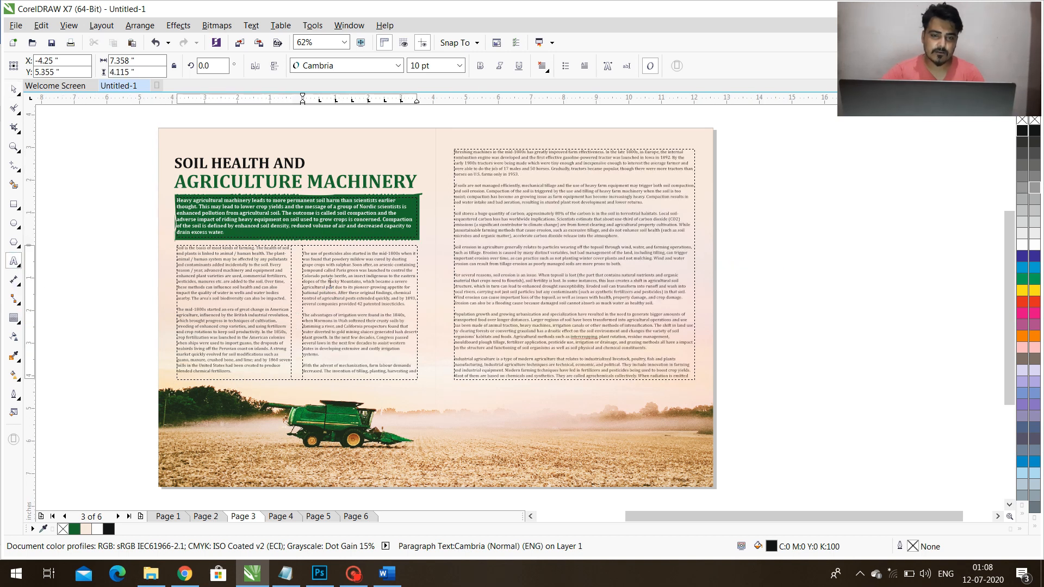
pyautogui.hotkey('ctrl', 'a')
pyautogui.click(252, 26)
pyautogui.click(275, 68)
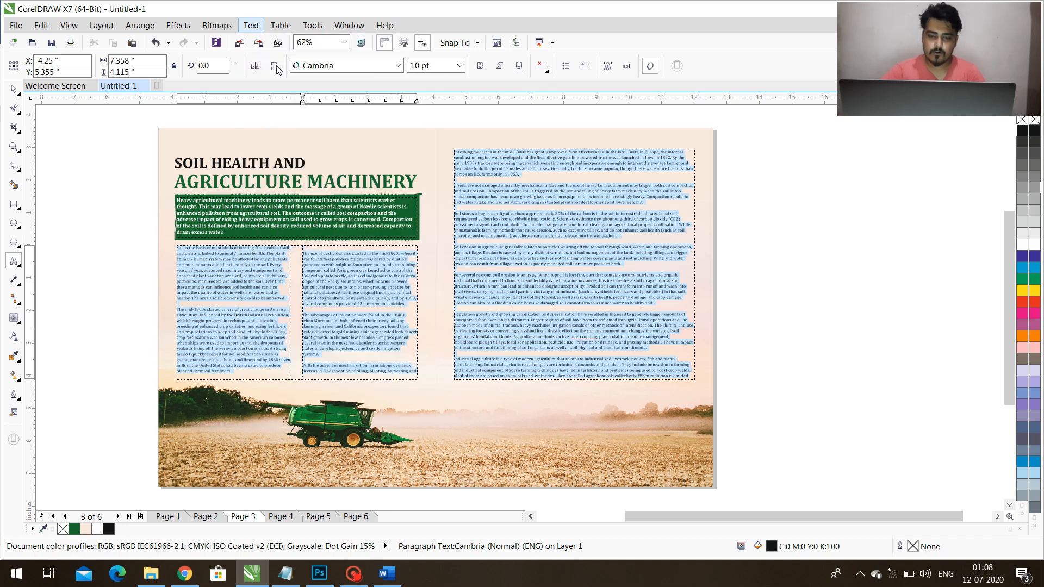
pyautogui.click(551, 408)
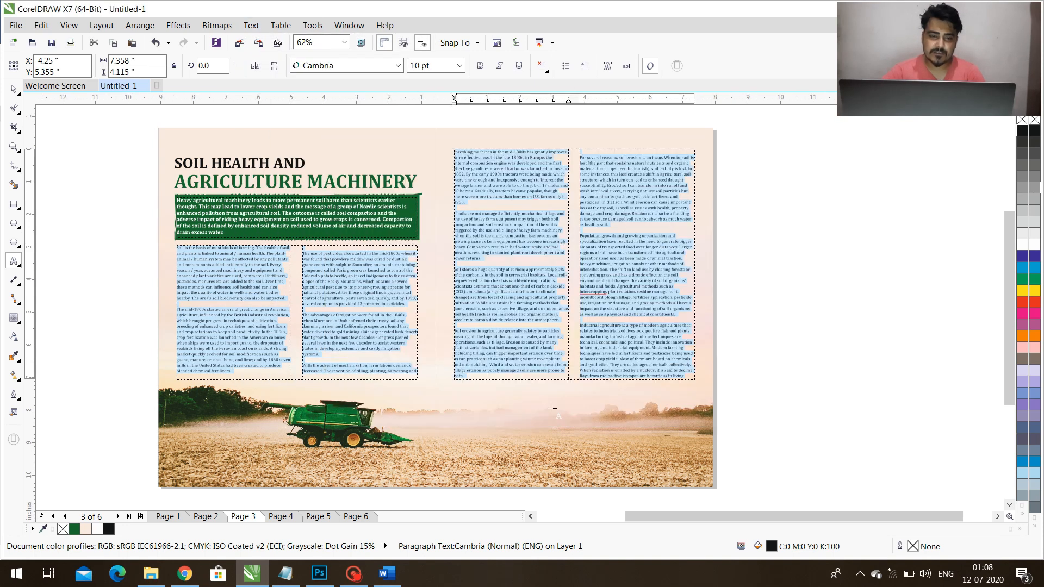
pyautogui.hotkey('ctrl', 'space')
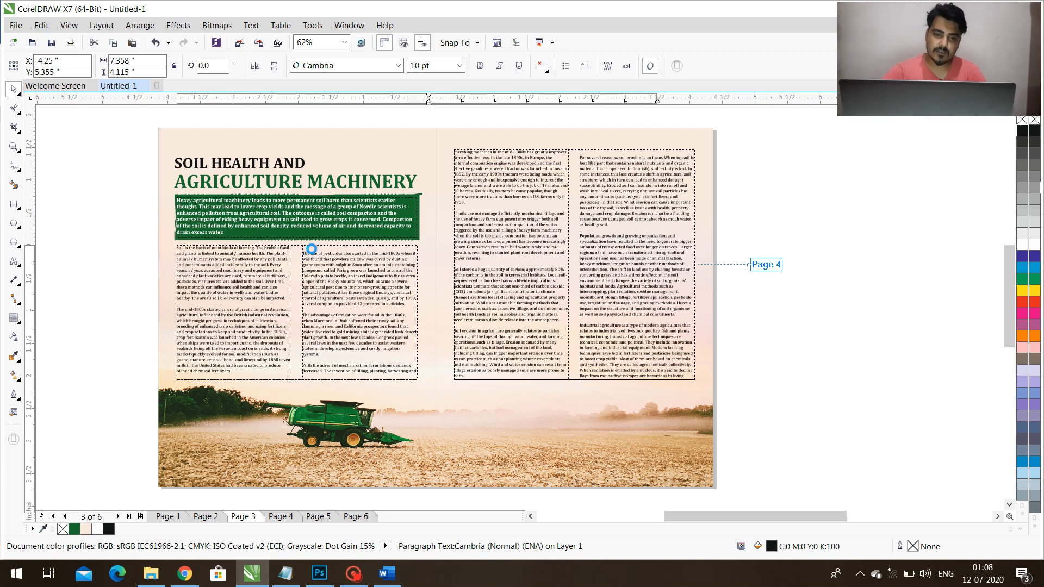
# Remove the blank line above "The use of pesticides" at the start of the left page's second column.
pyautogui.scroll(2, 308, 251)
pyautogui.doubleClick(310, 235)
pyautogui.press('BackSpace')
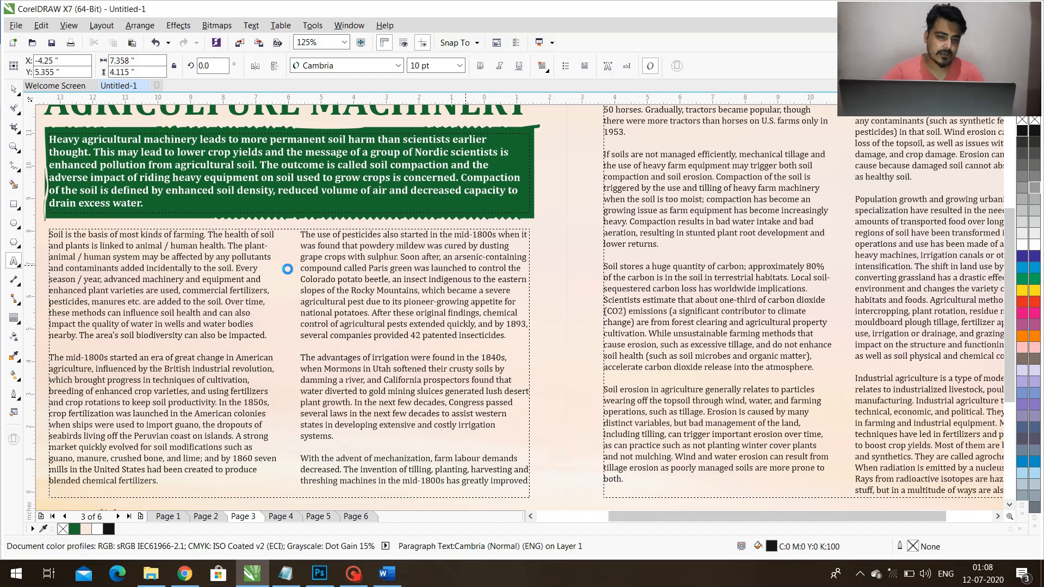
# Apply a three-line drop cap to the opening letter S of the body text.
pyautogui.scroll(-2, 401, 272)
pyautogui.scroll(2, 246, 254)
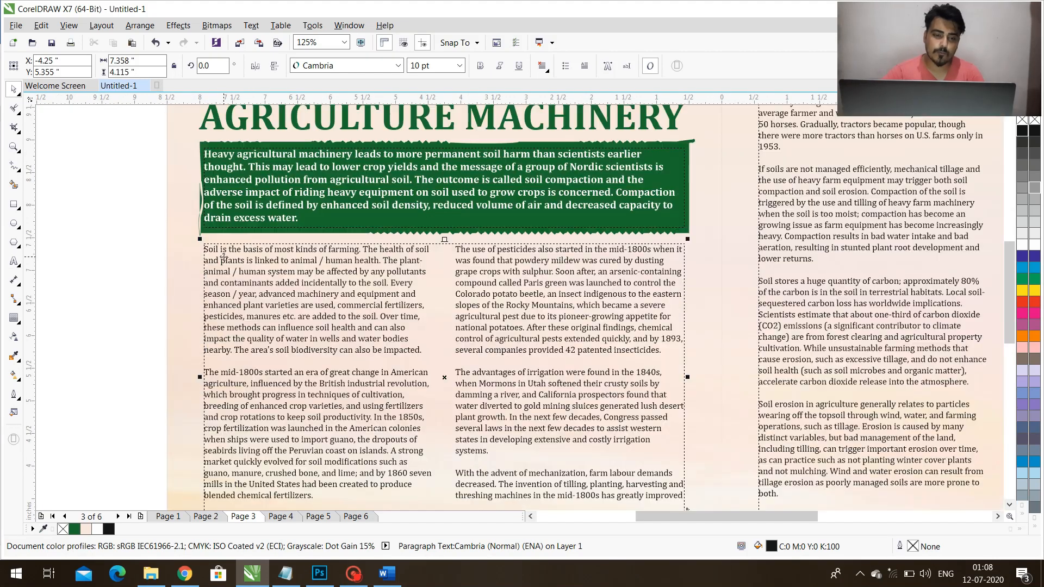
pyautogui.scroll(2, 219, 256)
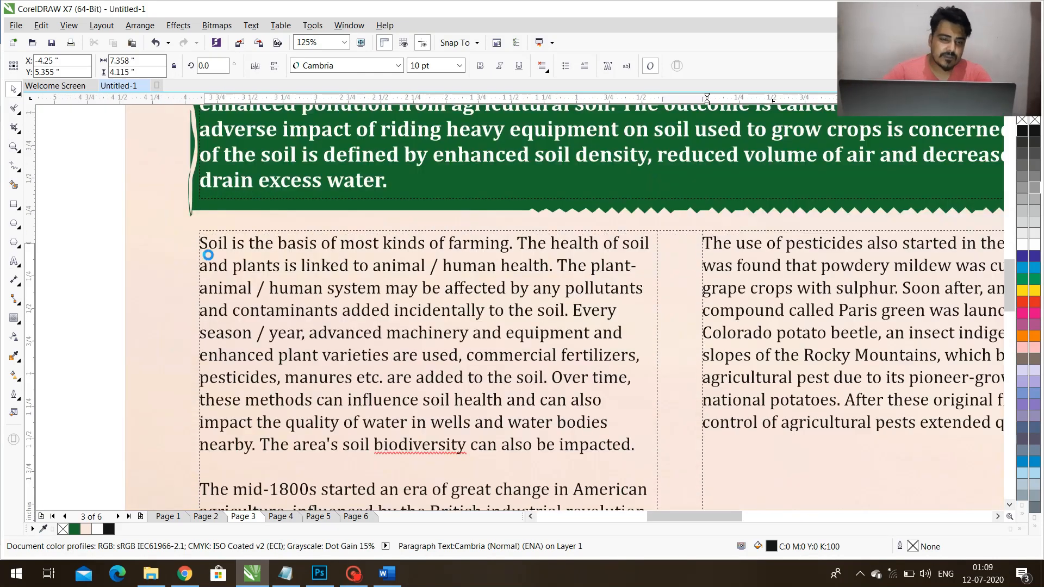
pyautogui.moveTo(209, 246); pyautogui.dragTo(198, 244)
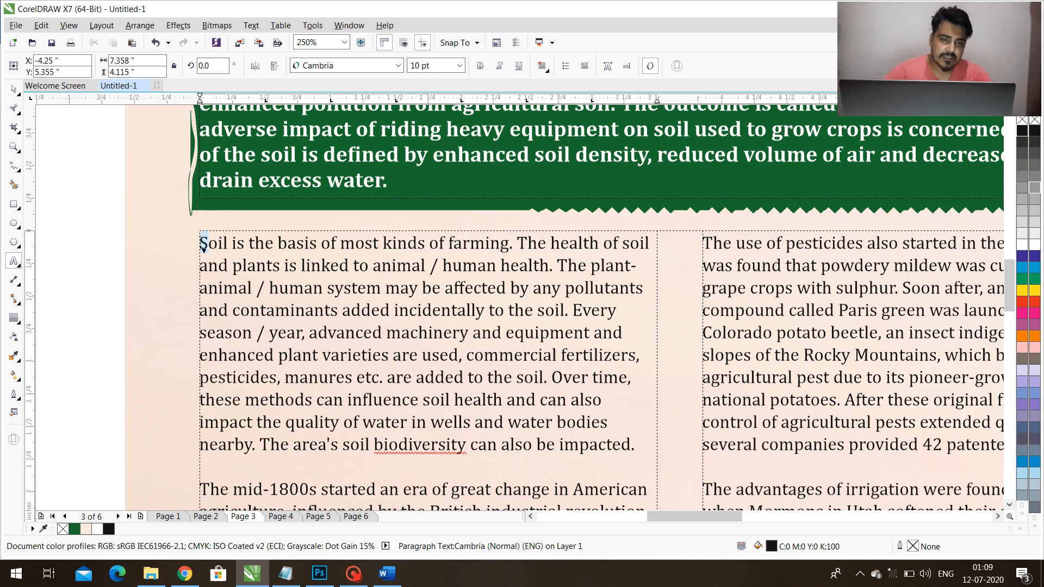
pyautogui.click(252, 26)
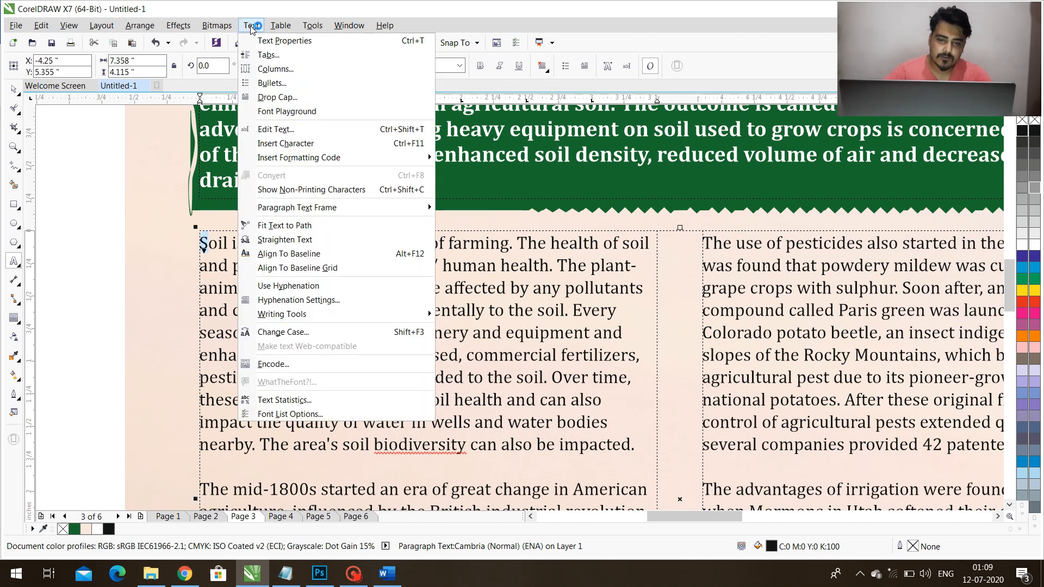
pyautogui.click(276, 100)
pyautogui.click(433, 239)
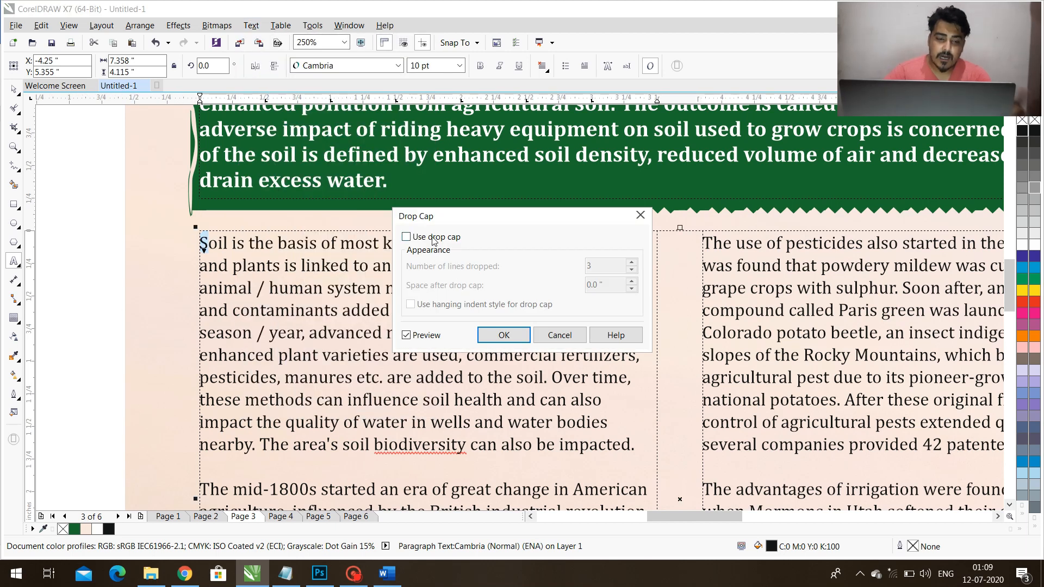
pyautogui.click(504, 335)
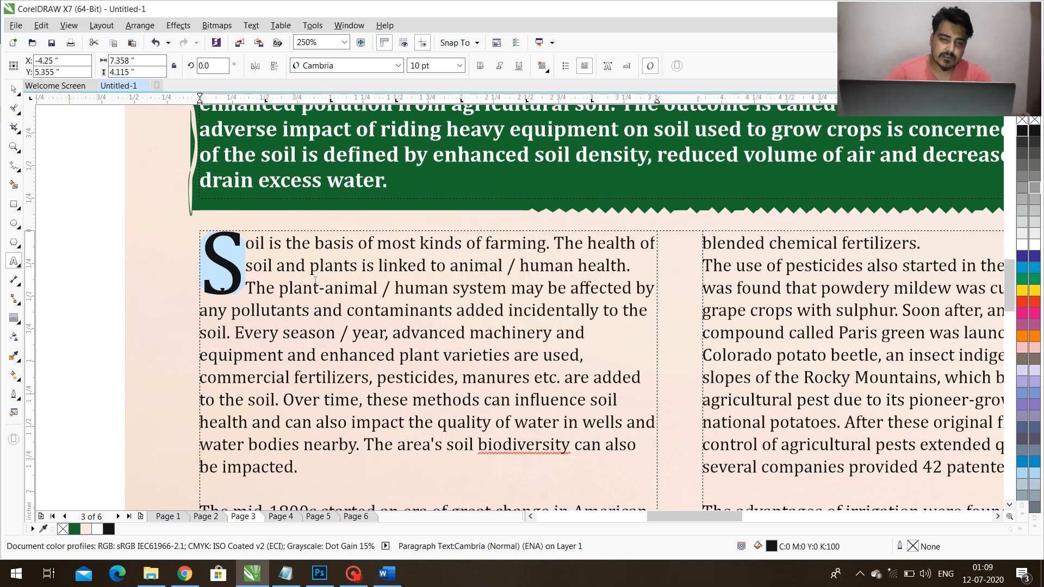
# Colour the drop cap S dark green to match the heading, and fit the whole spread in view.
pyautogui.scroll(-1, 318, 284)
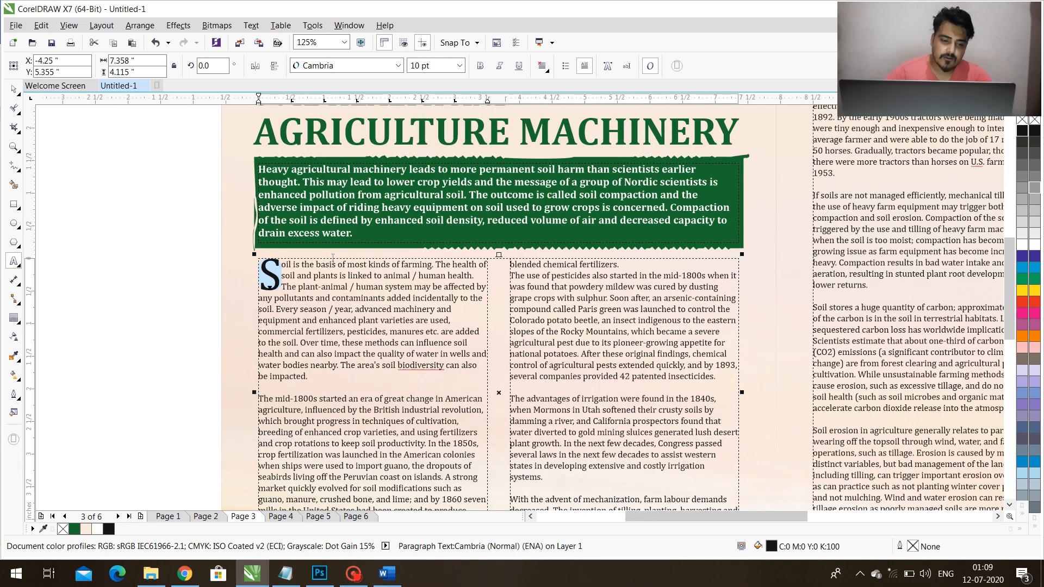
pyautogui.click(75, 530)
pyautogui.hotkey('ctrl', 'space')
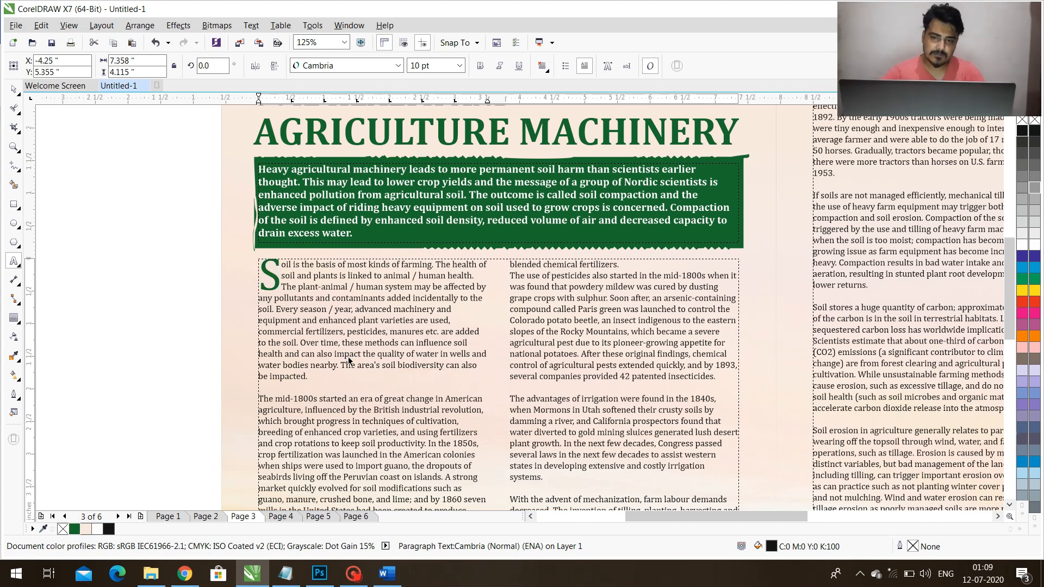
pyautogui.press('F4')
pyautogui.click(136, 330)
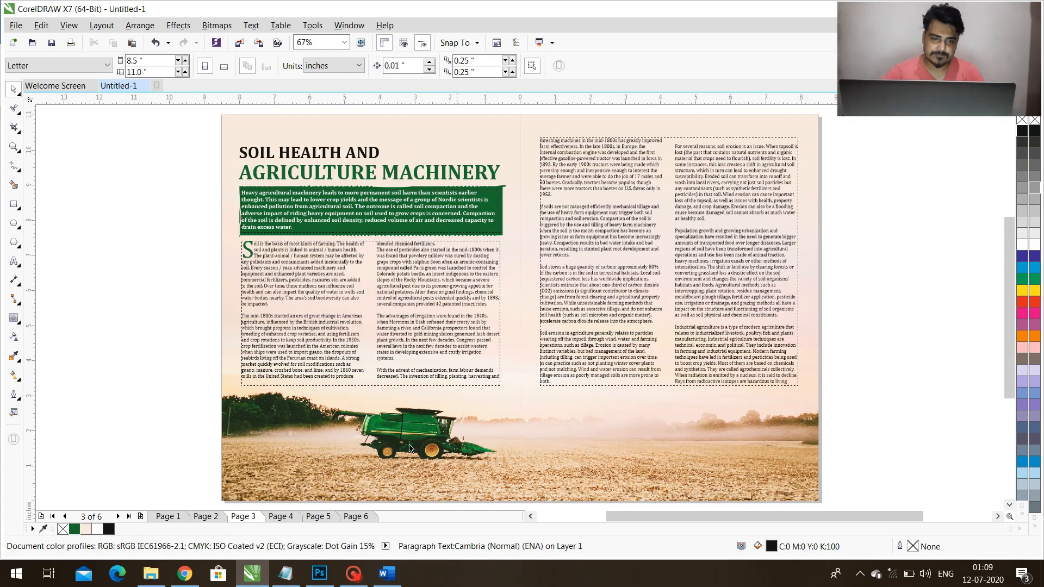
# Bring Pic-8 from the Article-2 Done folder into the CorelDRAW layout and scale it down to about 2.68 inches wide.
pyautogui.click(151, 574)
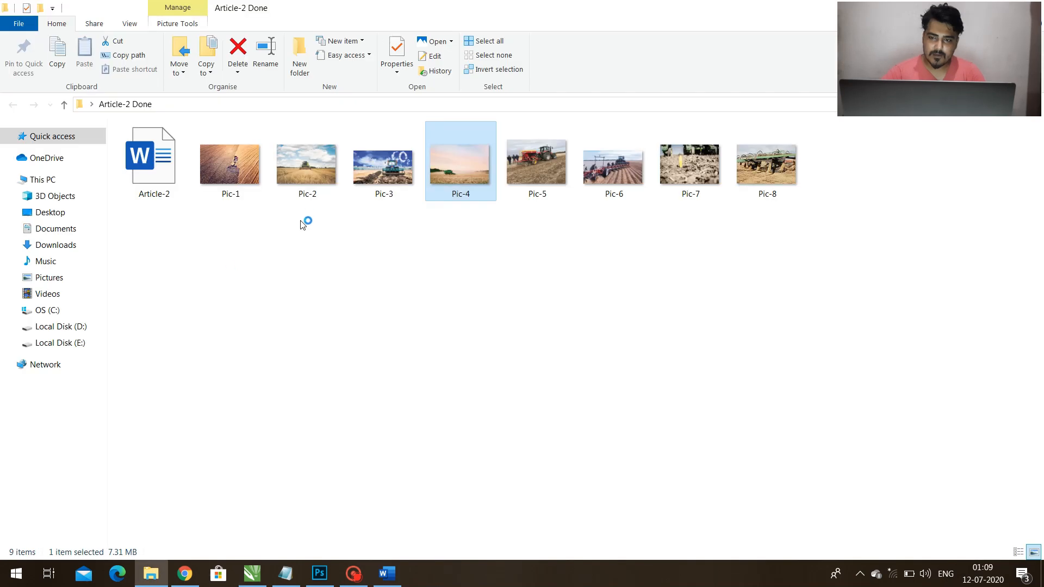
pyautogui.click(386, 182)
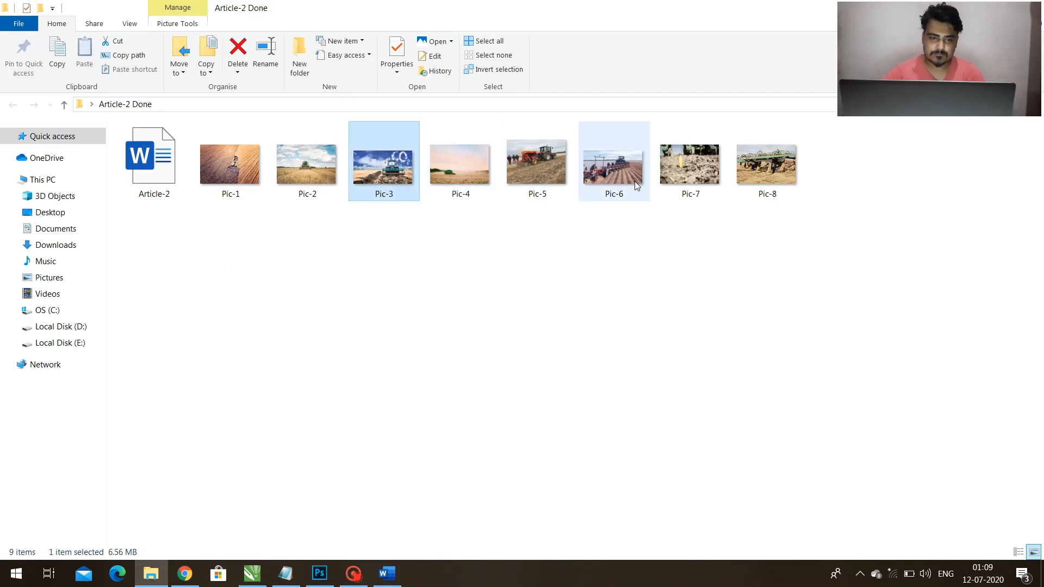
pyautogui.click(773, 170)
pyautogui.moveTo(284, 576); pyautogui.dragTo(878, 357)
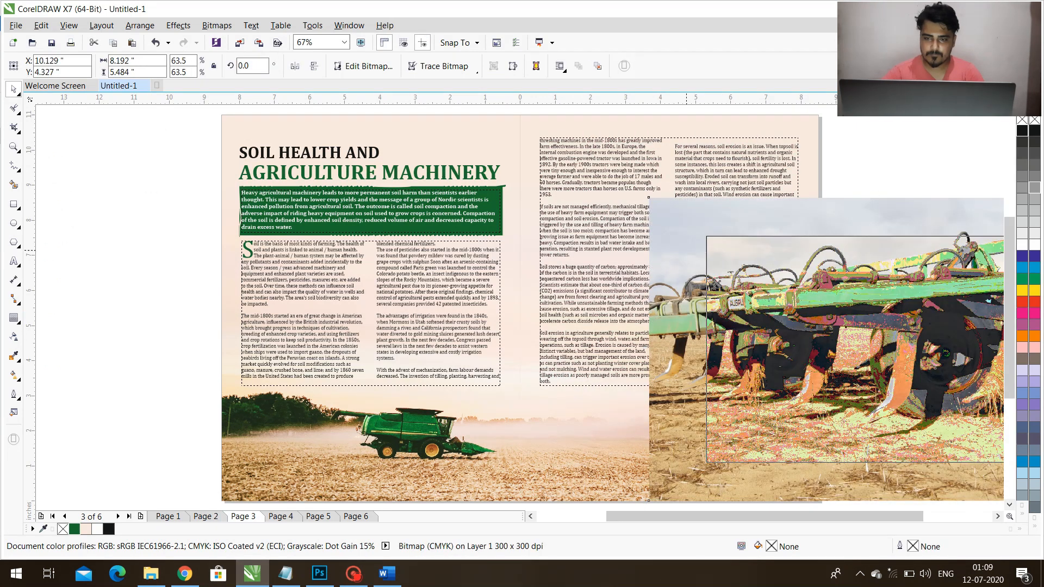
pyautogui.moveTo(717, 284); pyautogui.dragTo(753, 316)
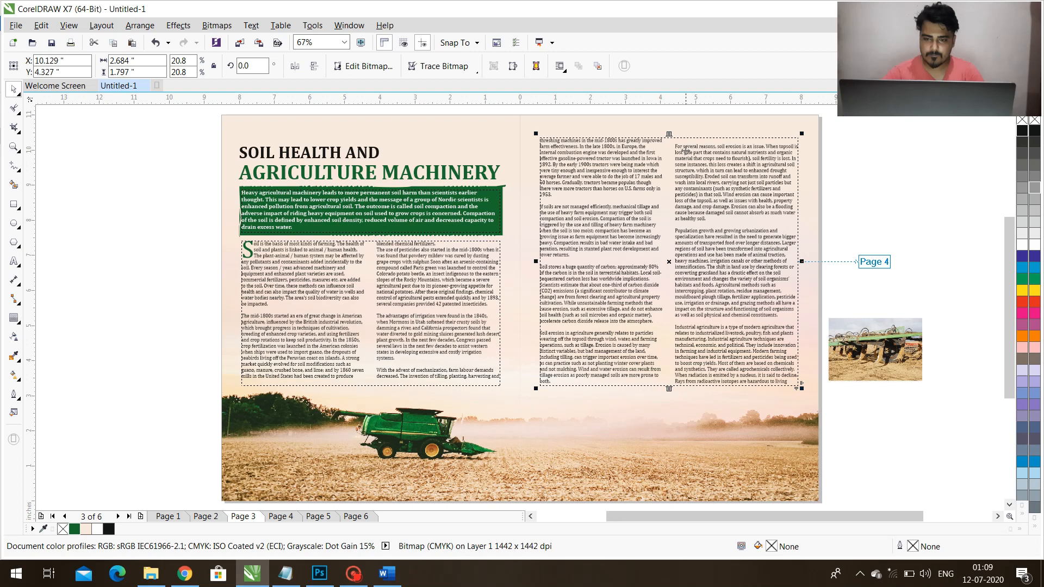
# Shorten the right-page text frame from above to about 3.21 inches tall and left-align the implement picture with it in the freed space.
pyautogui.click(686, 151)
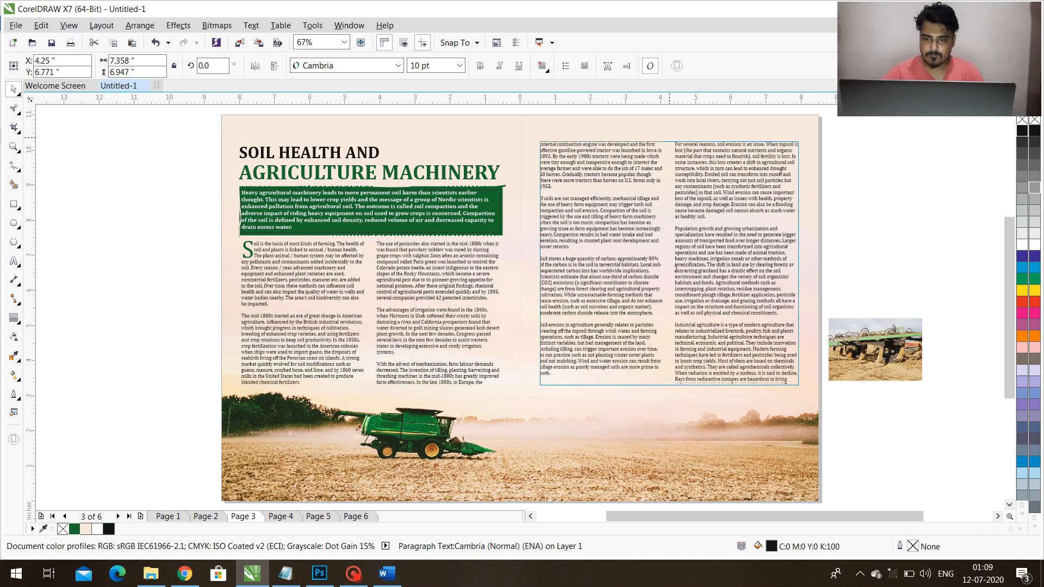
pyautogui.moveTo(676, 269); pyautogui.dragTo(676, 272)
pyautogui.moveTo(752, 245); pyautogui.dragTo(688, 233)
pyautogui.keyDown('shift'); pyautogui.click(736, 330); pyautogui.keyUp('shift')
pyautogui.press('l')
# Enlarge the implement picture to about 7.29 inches wide so that it spans the right-page text frame.
pyautogui.click(901, 285)
pyautogui.click(594, 240)
pyautogui.moveTo(638, 202); pyautogui.dragTo(829, 142)
# Crop the implement picture's lower edge to about 4.4 inches tall and align the picture with the right page's upper edge.
pyautogui.click(15, 109)
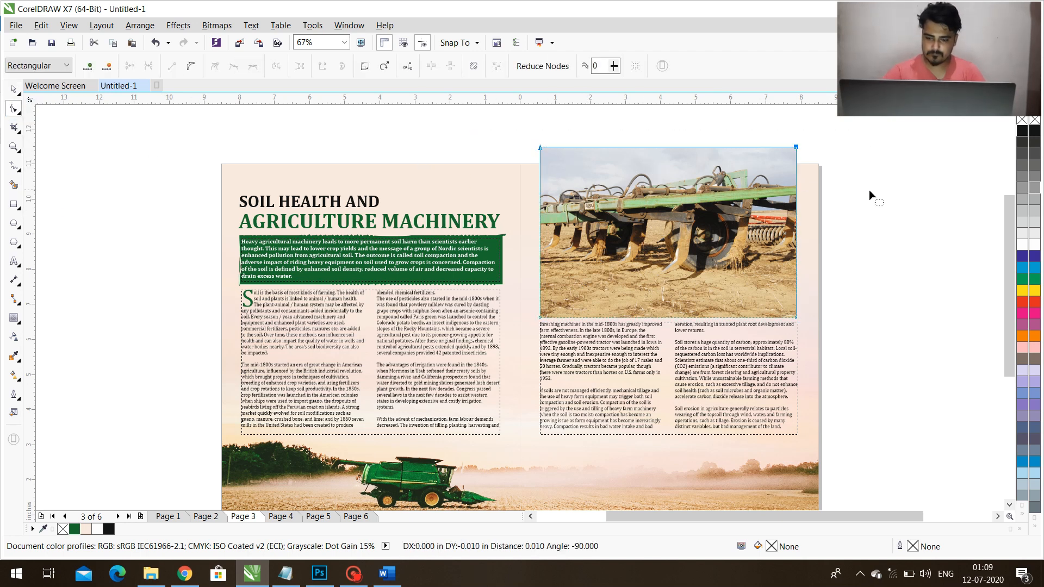
pyautogui.moveTo(873, 274); pyautogui.dragTo(513, 361)
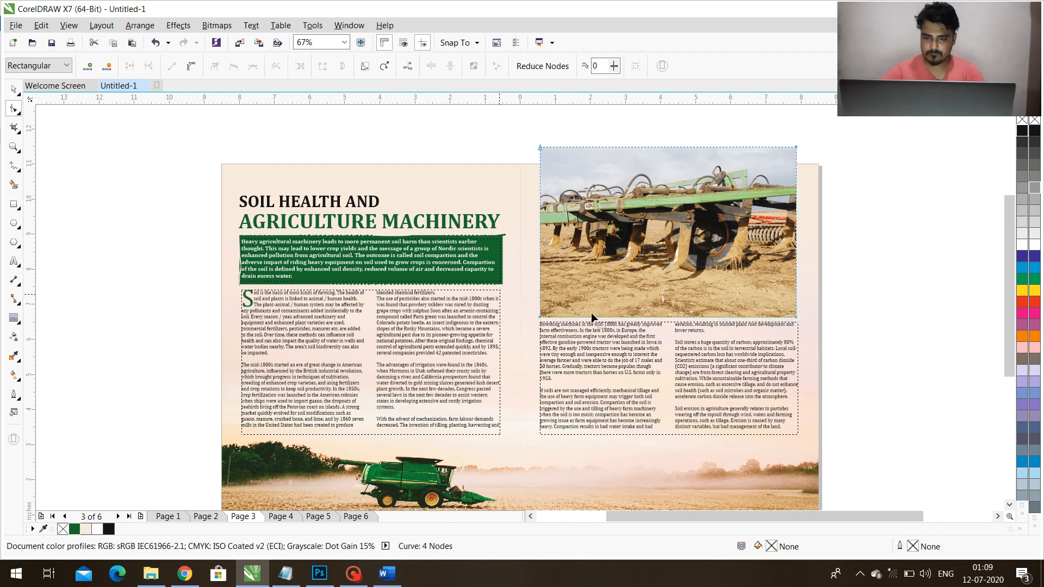
pyautogui.moveTo(796, 315); pyautogui.dragTo(798, 302)
pyautogui.hotkey('ctrl', 'z')
pyautogui.press('space')
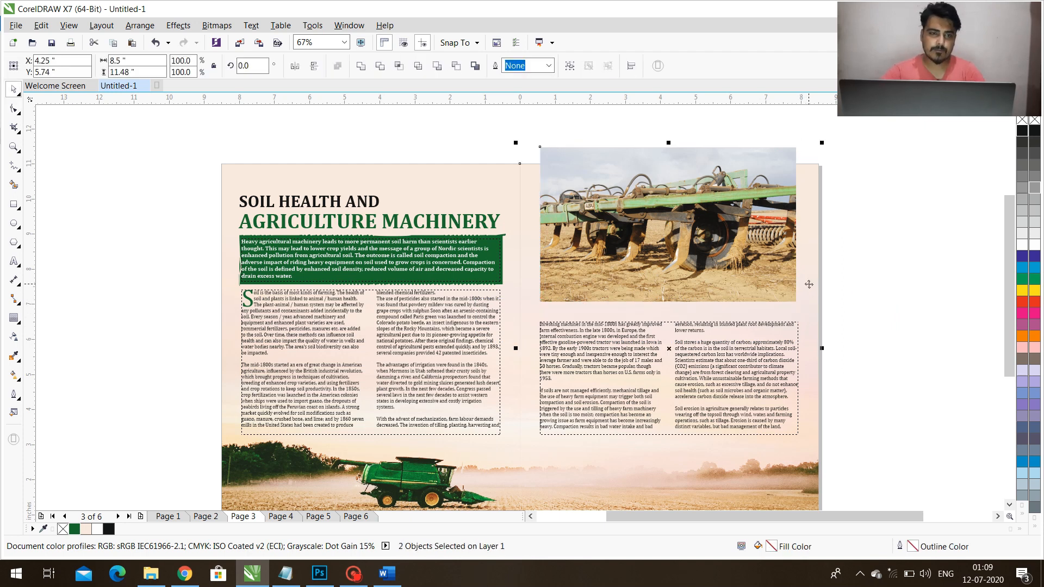
pyautogui.press('t')
pyautogui.click(861, 300)
# PowerClip the implement picture inside the right page's background rectangle.
pyautogui.click(734, 259)
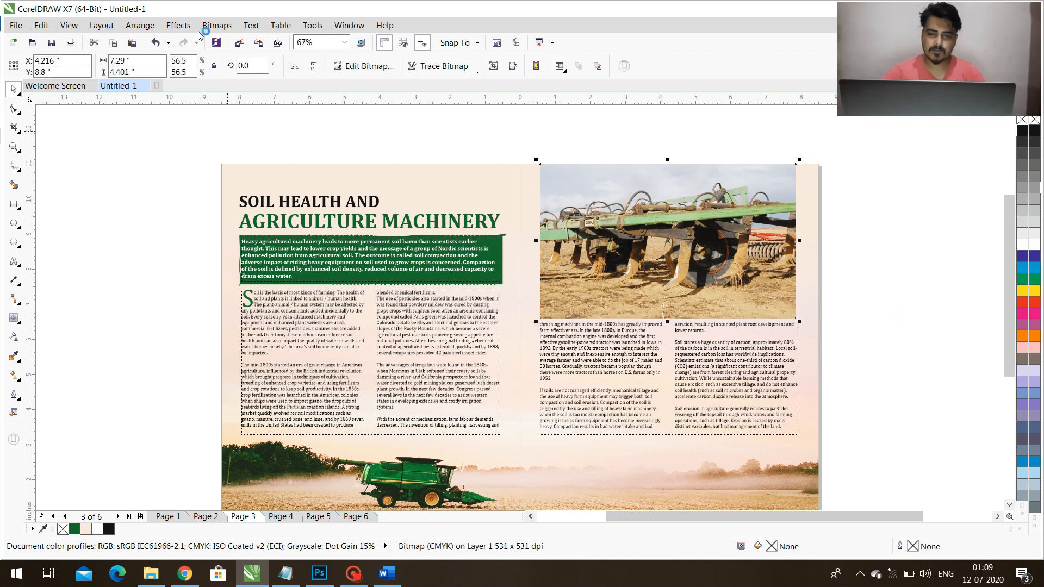
pyautogui.click(178, 25)
pyautogui.moveTo(214, 189)
pyautogui.click(387, 192)
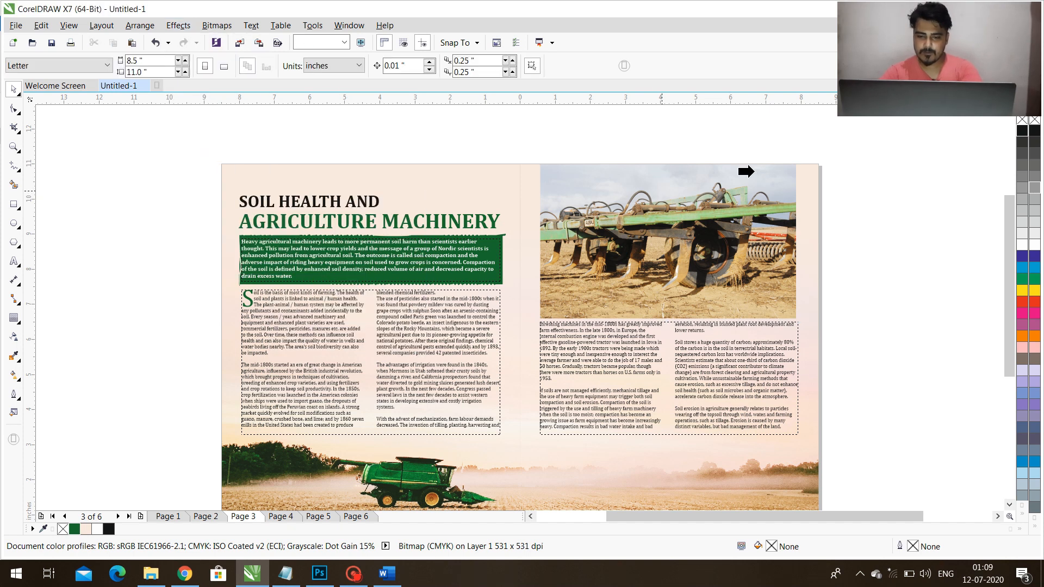
pyautogui.click(799, 175)
pyautogui.scroll(-1, 874, 228)
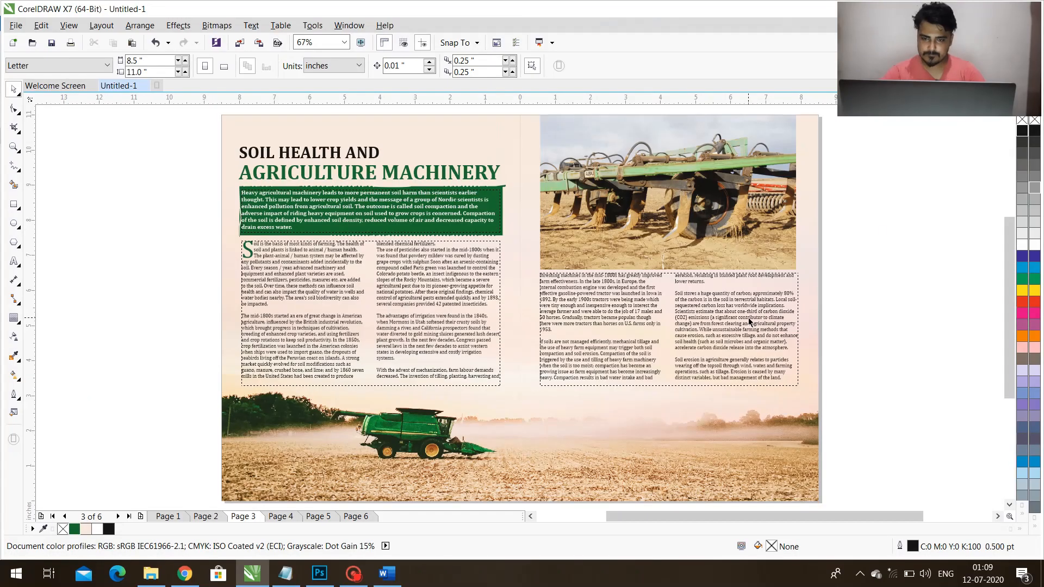
# Move both body text frames on the spread down together to a Y position of 5.224 inches.
pyautogui.click(749, 320)
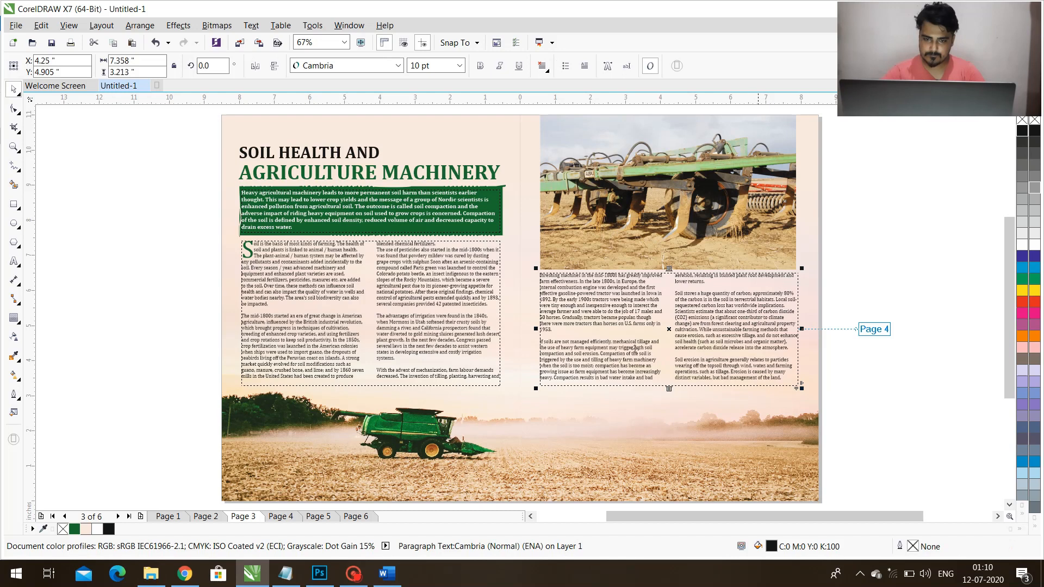
pyautogui.keyDown('shift'); pyautogui.click(458, 372); pyautogui.keyUp('shift')
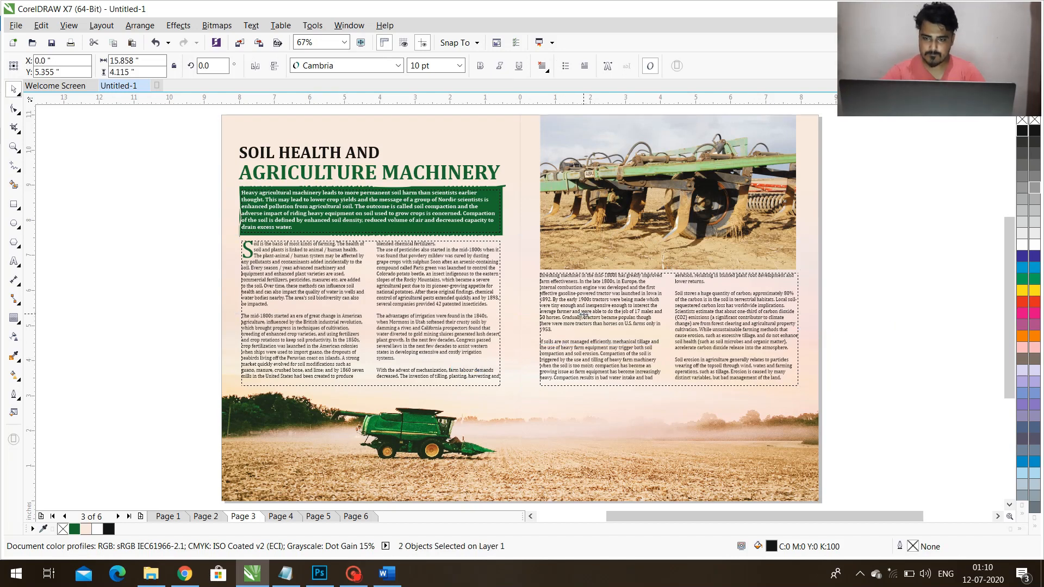
pyautogui.moveTo(584, 317); pyautogui.dragTo(583, 322)
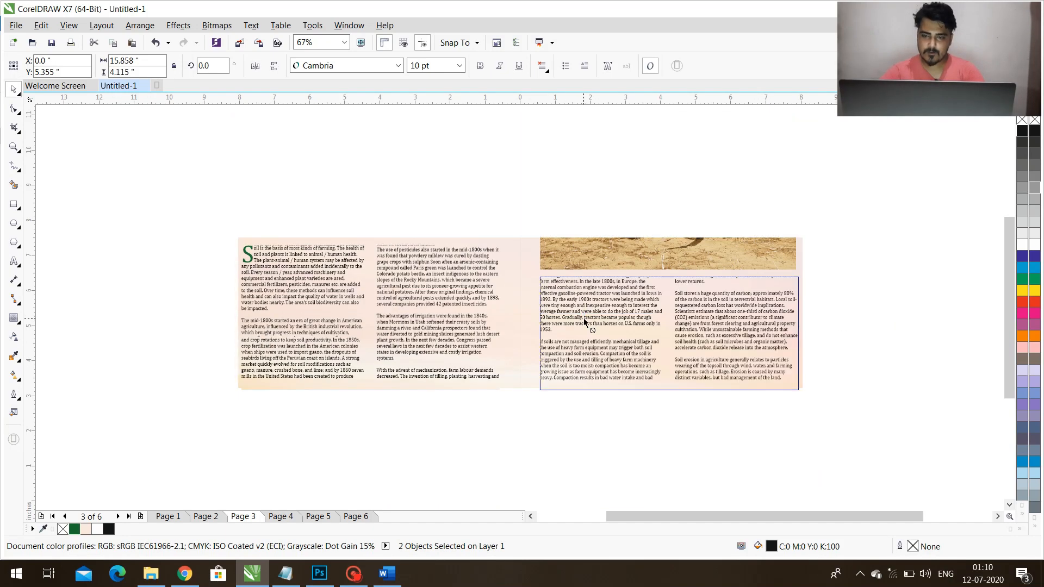
pyautogui.click(854, 294)
# Edit the right page's PowerClip contents and fade the lower edge of the implement picture with a linear transparency.
pyautogui.click(673, 243)
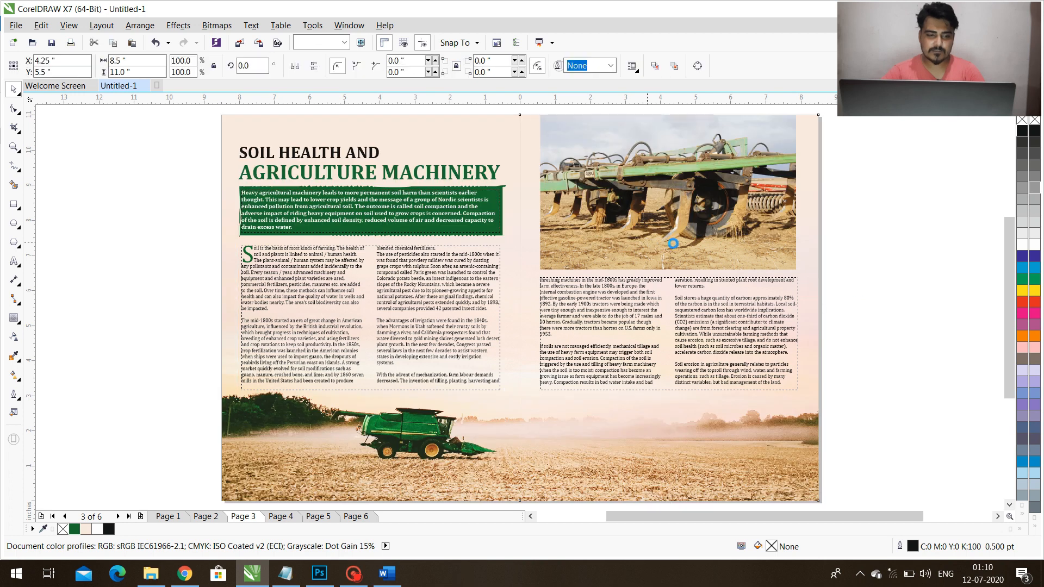
pyautogui.click(14, 336)
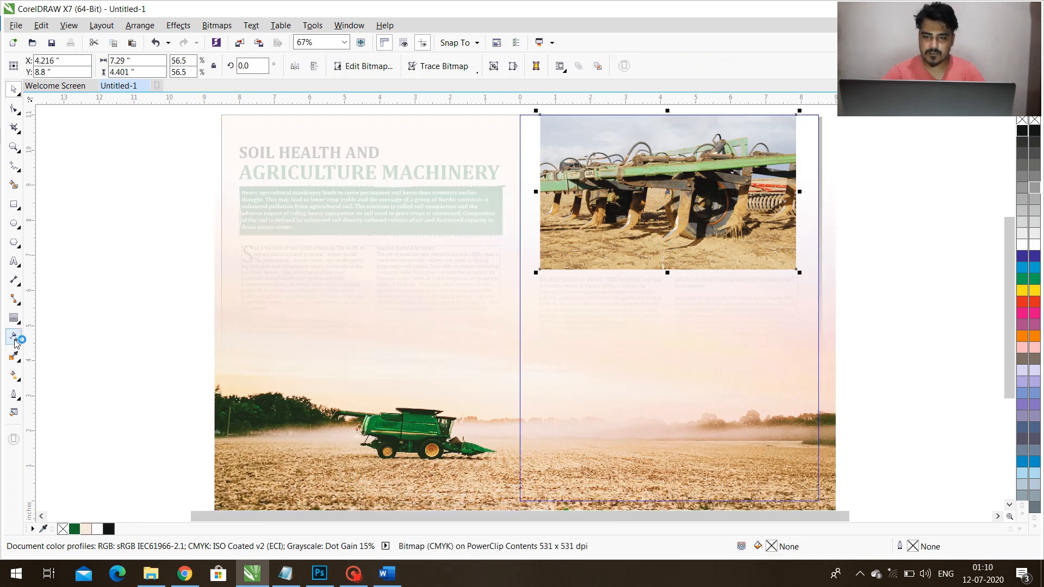
pyautogui.scroll(2, 661, 252)
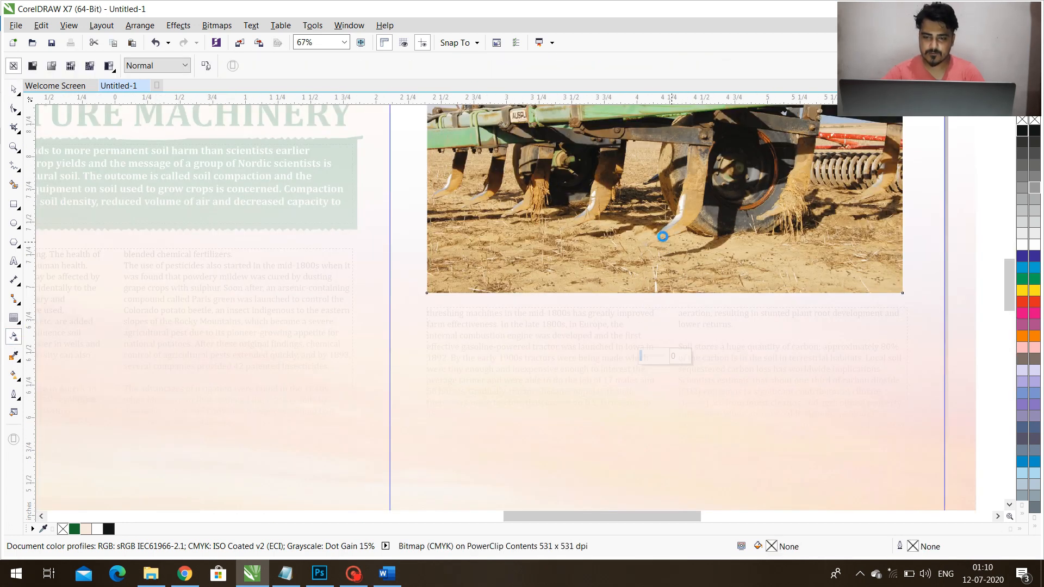
pyautogui.scroll(3, 662, 236)
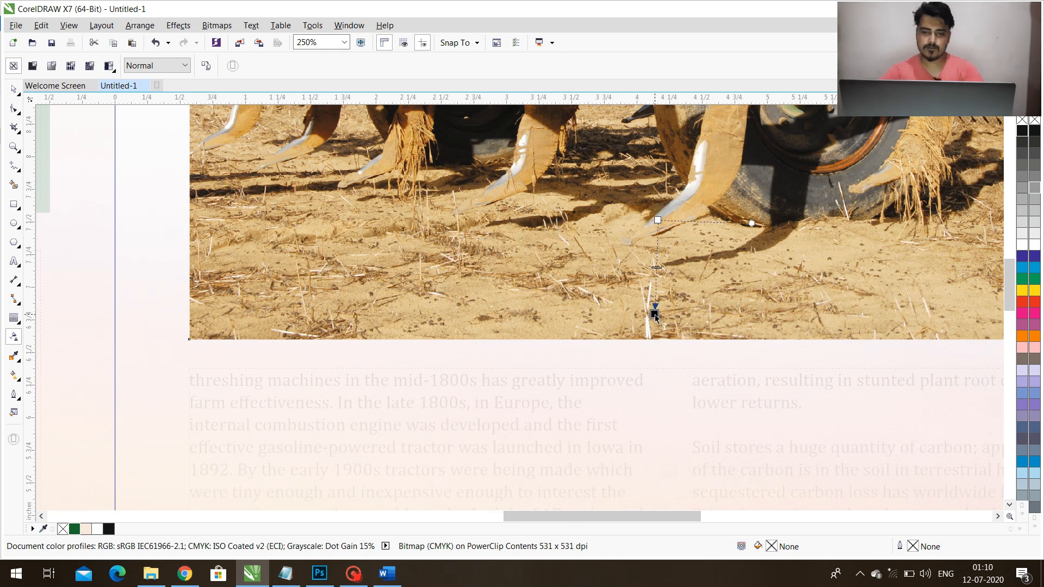
pyautogui.press('space')
pyautogui.click(736, 354)
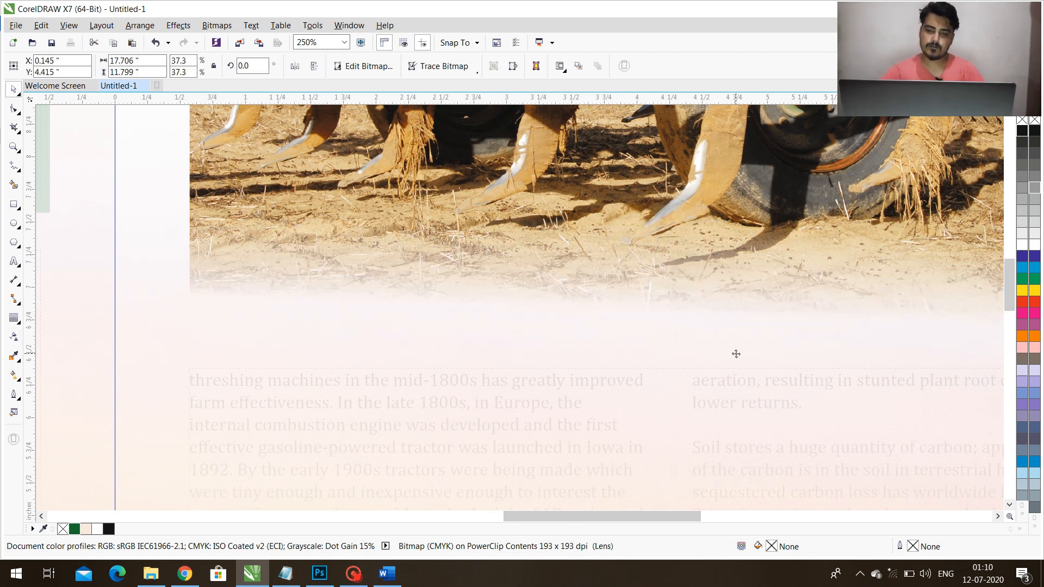
# Enlarge the clipped implement picture to about 8.91 inches wide to fill the right page's width, and preview the spread full-screen.
pyautogui.press('F4')
pyautogui.keyDown('ctrl'); pyautogui.click(864, 269); pyautogui.keyUp('ctrl')
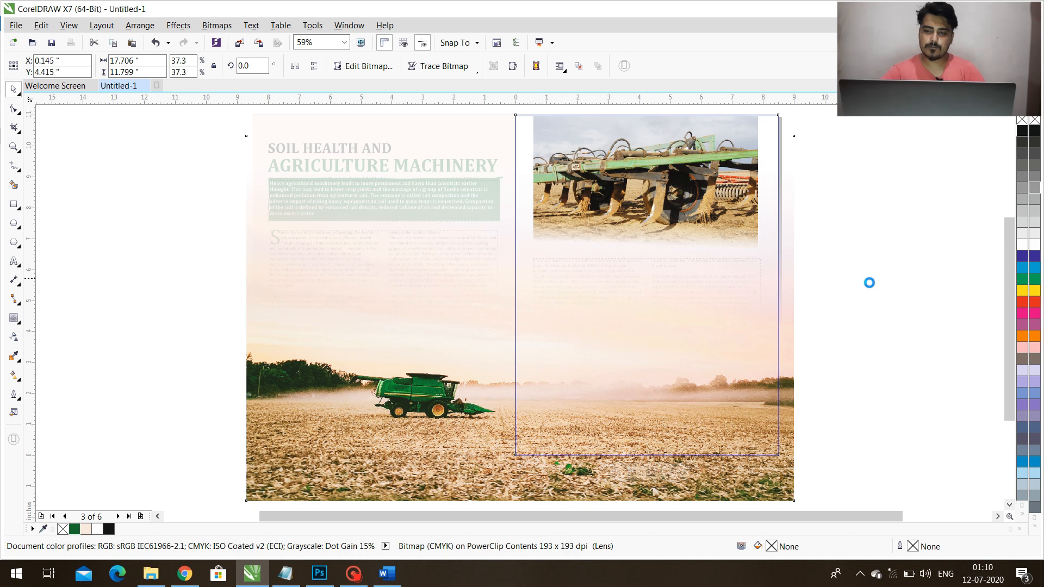
pyautogui.click(857, 271)
pyautogui.click(734, 227)
pyautogui.click(734, 227)
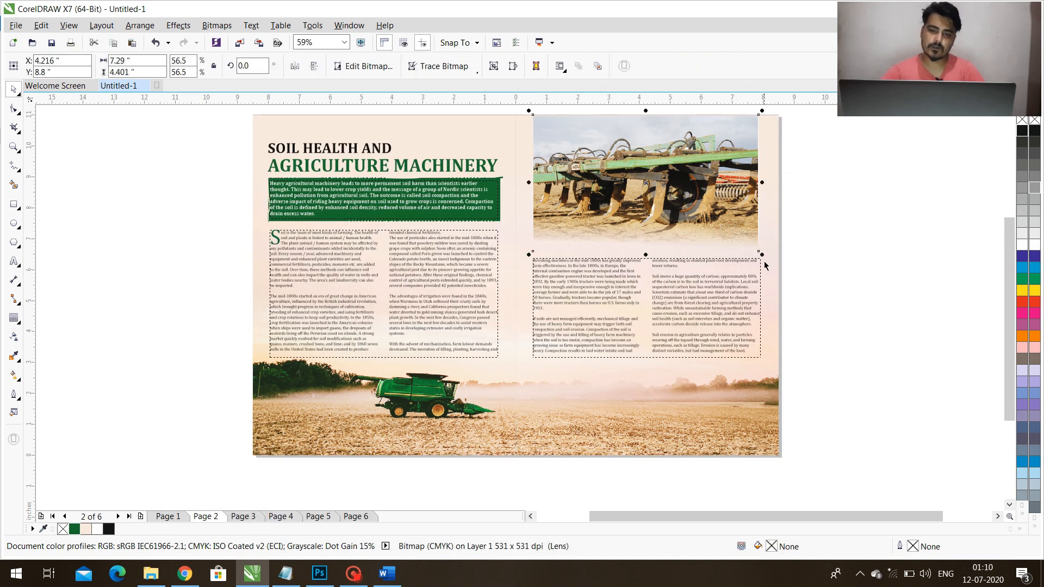
pyautogui.moveTo(762, 254); pyautogui.dragTo(783, 268)
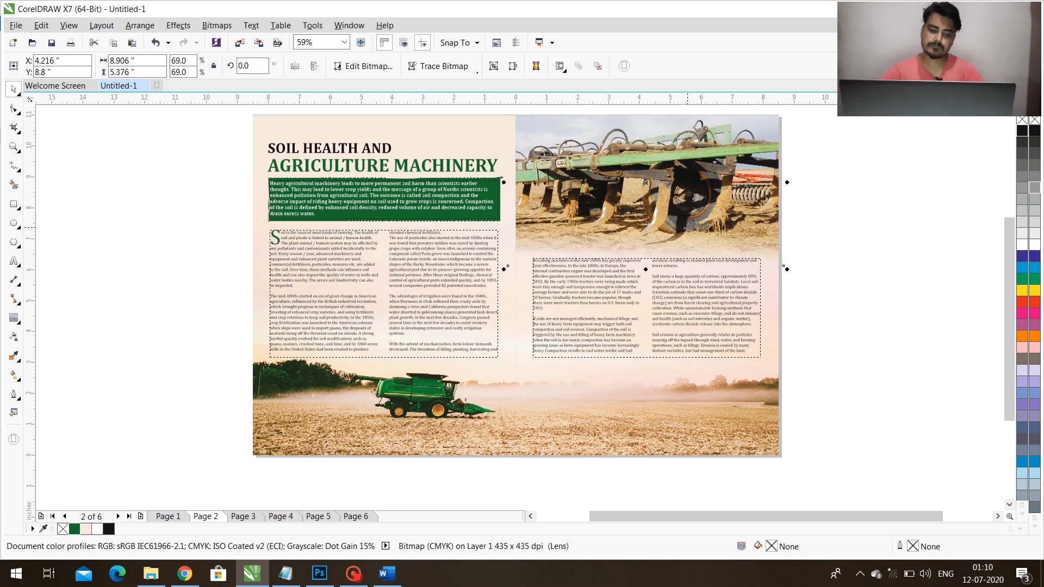
pyautogui.click(812, 273)
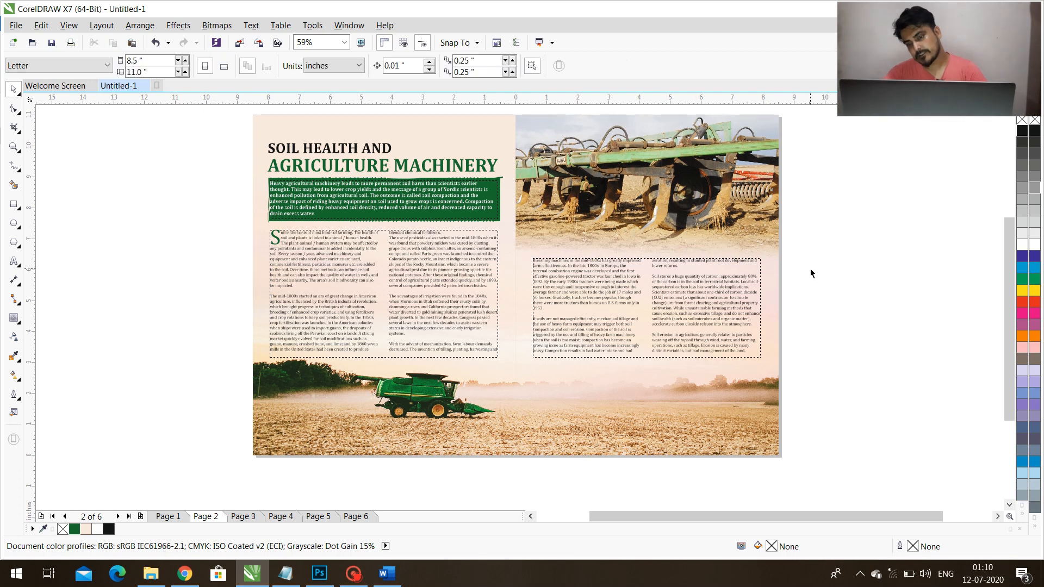
pyautogui.press('F9')
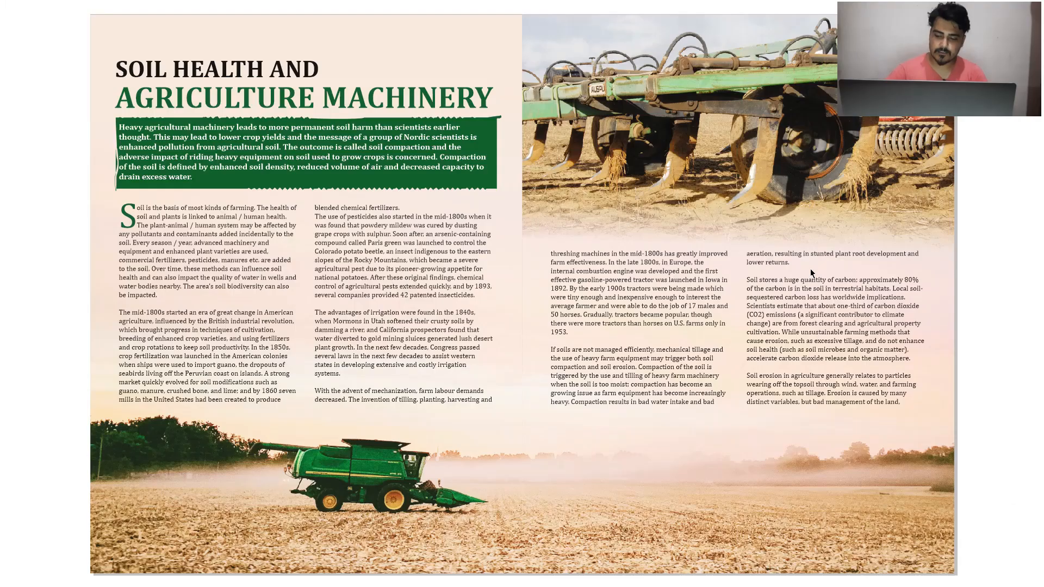
pyautogui.press('F9')
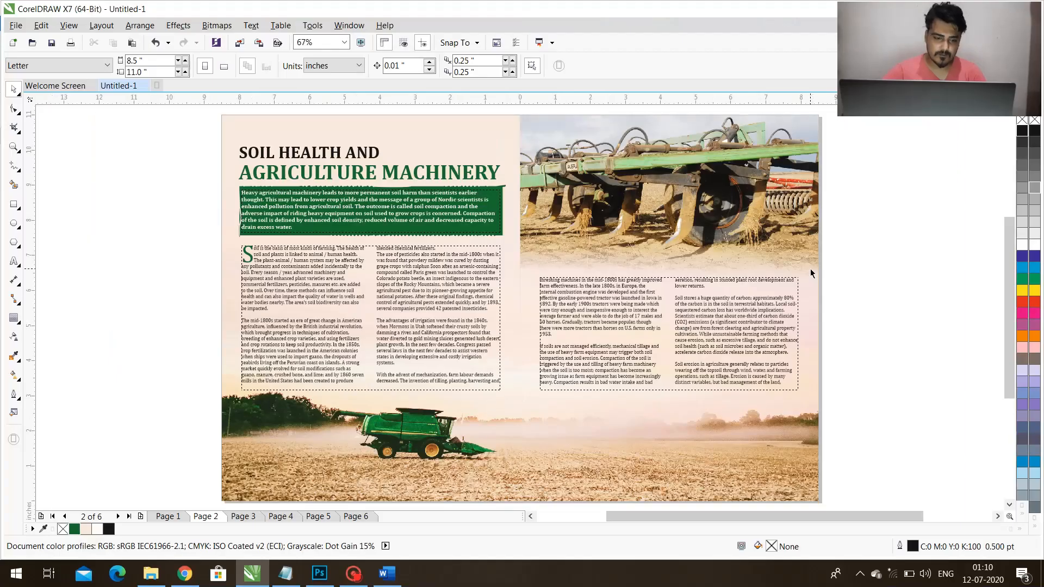
# Go to page 4 and bring Pic-1 from the picture folder into the blank area beside the left page.
pyautogui.press('pagedown')
pyautogui.press('pagedown')
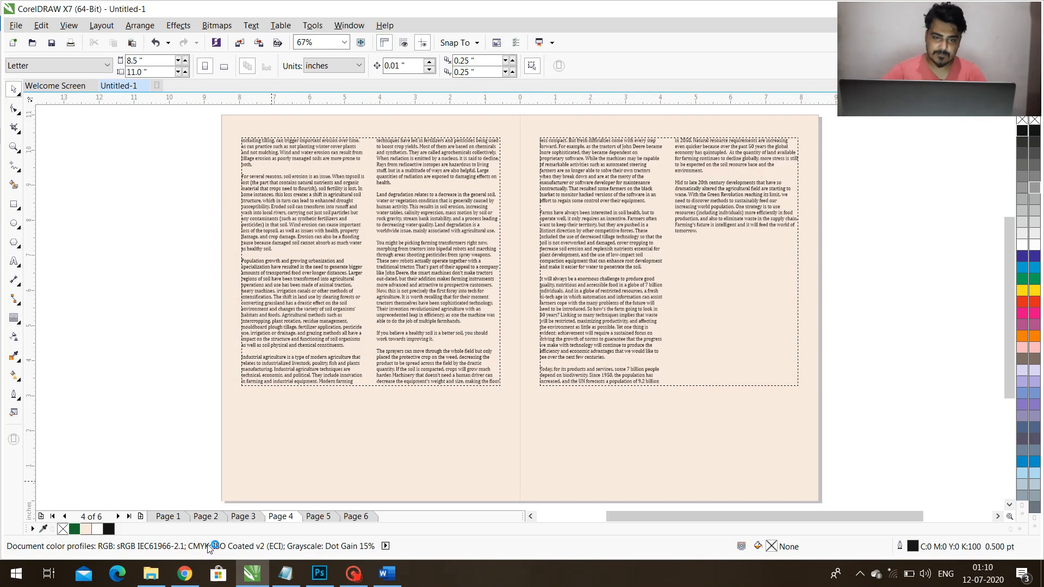
pyautogui.click(152, 573)
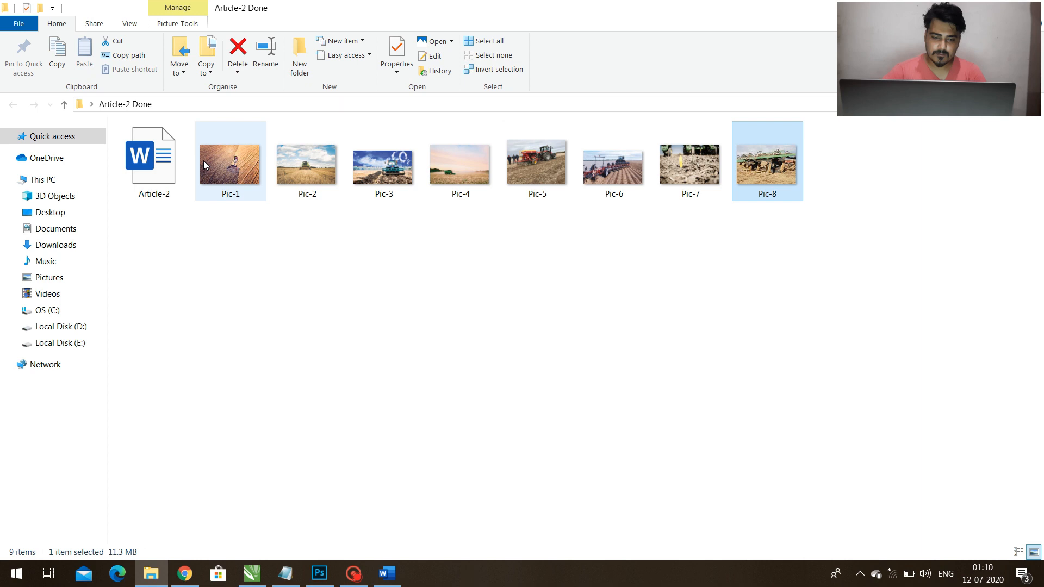
pyautogui.click(227, 183)
pyautogui.moveTo(346, 370); pyautogui.dragTo(97, 369)
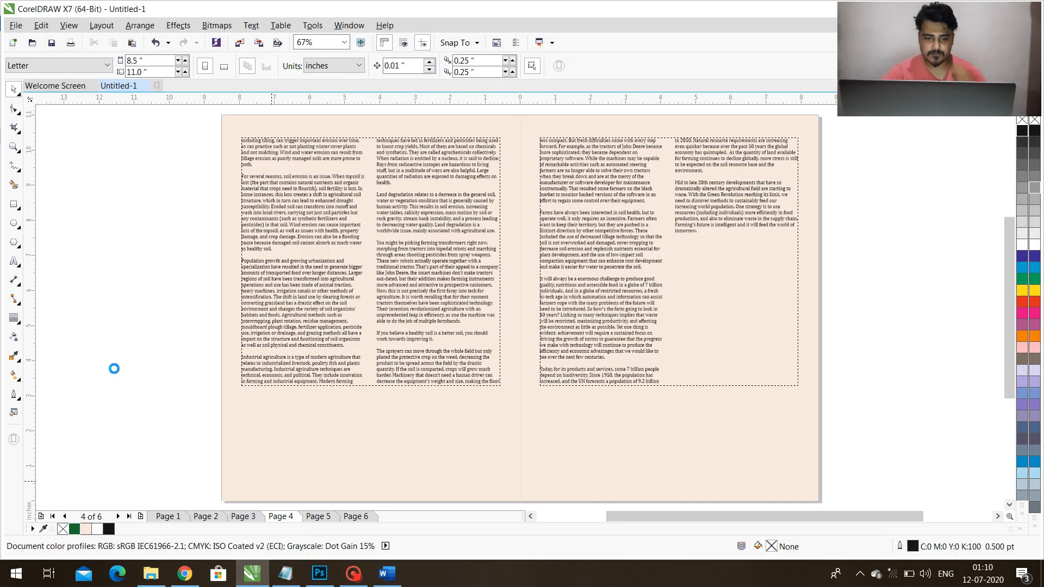
pyautogui.moveTo(154, 319); pyautogui.dragTo(49, 294)
pyautogui.click(160, 193)
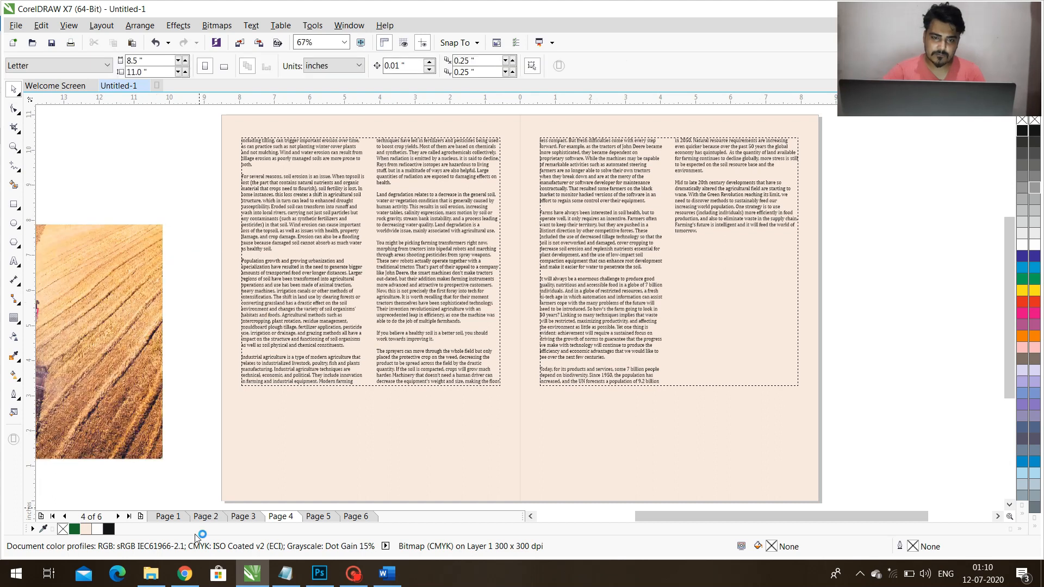
# Bring Pic-2 from the picture folder into the page 4 spread and scale it down to about 5.85 inches wide.
pyautogui.click(152, 573)
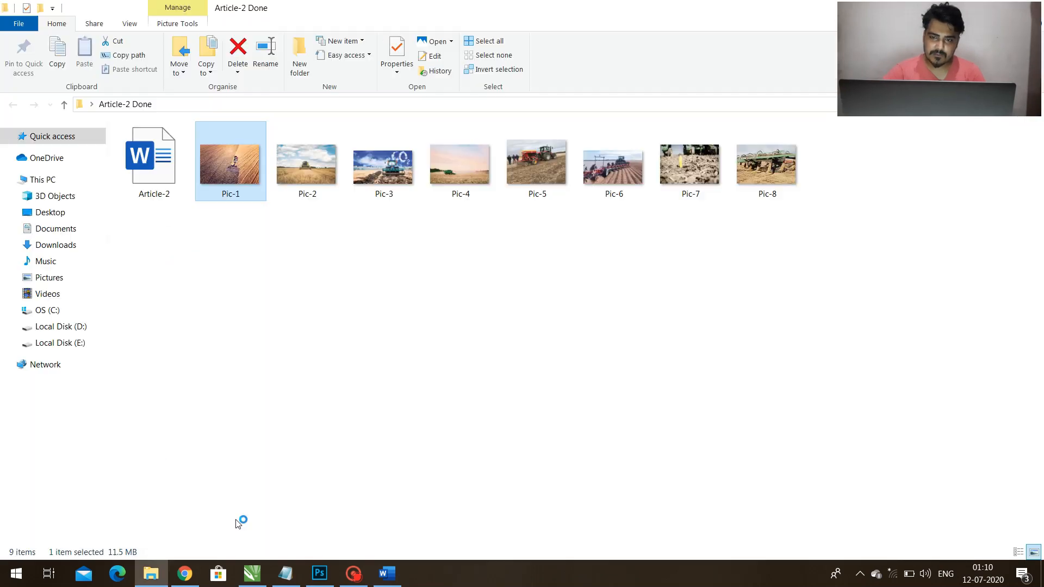
pyautogui.click(312, 174)
pyautogui.moveTo(313, 173); pyautogui.dragTo(256, 456)
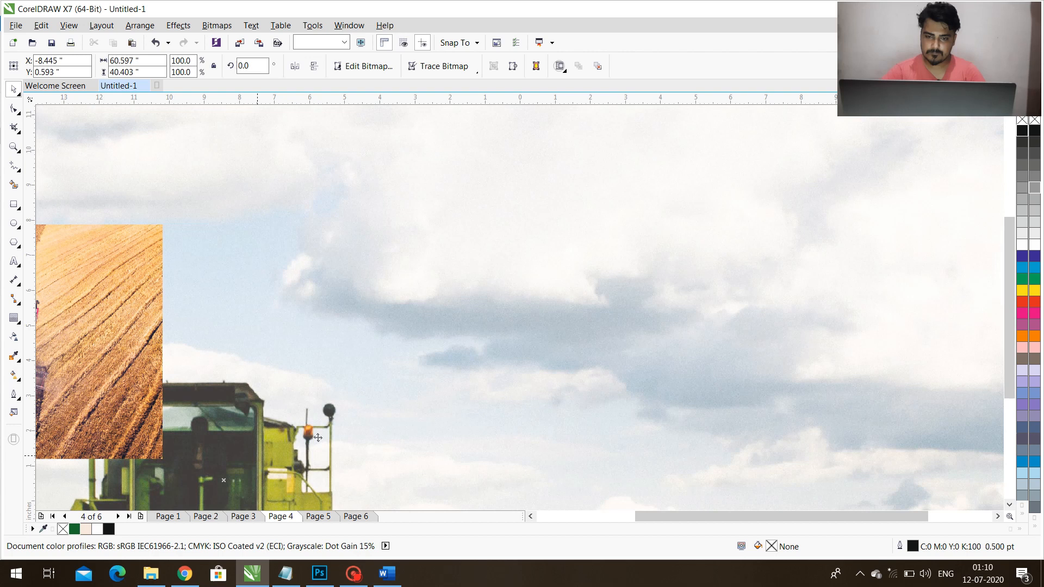
pyautogui.press('F4')
pyautogui.moveTo(813, 111); pyautogui.dragTo(680, 285)
# Align the Pic-2 harvester picture to the left page's lower-left corner and enlarge it to about 8.68 inches wide.
pyautogui.scroll(2, 597, 280)
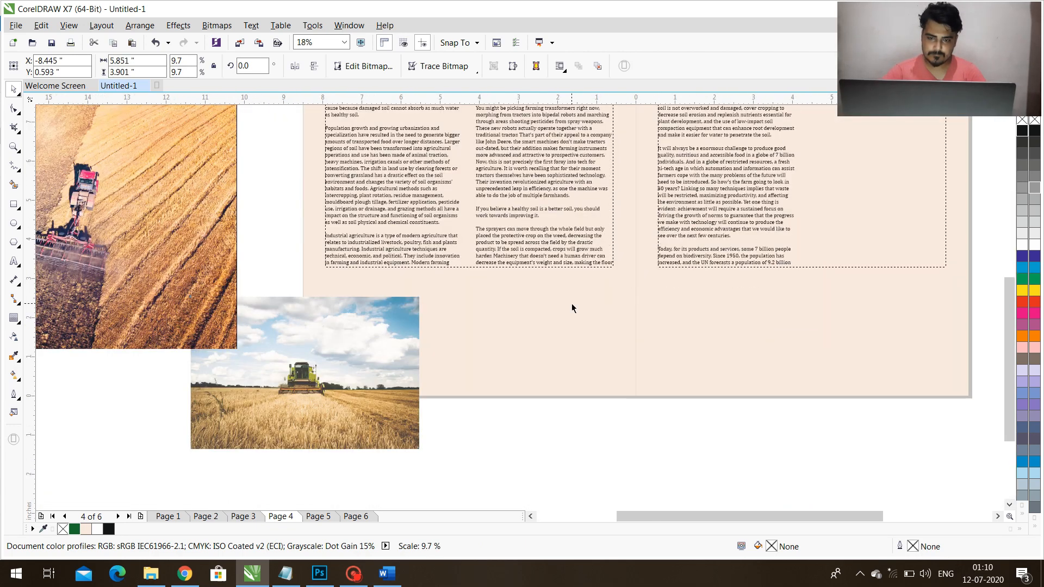
pyautogui.keyDown('shift'); pyautogui.click(573, 306); pyautogui.keyUp('shift')
pyautogui.press('l')
pyautogui.press('b')
pyautogui.click(616, 419)
pyautogui.click(523, 253)
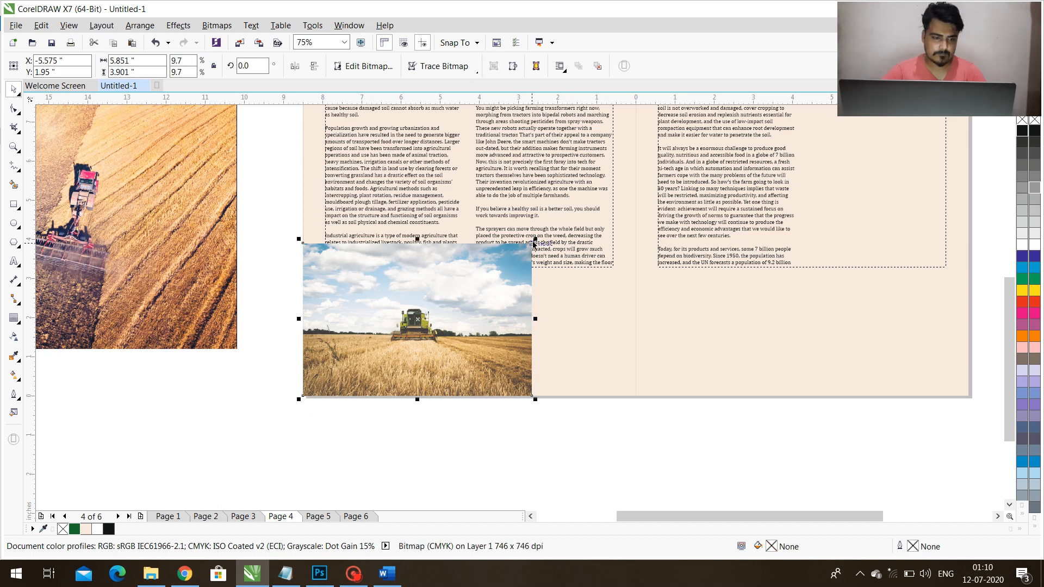
pyautogui.moveTo(535, 240); pyautogui.dragTo(643, 169)
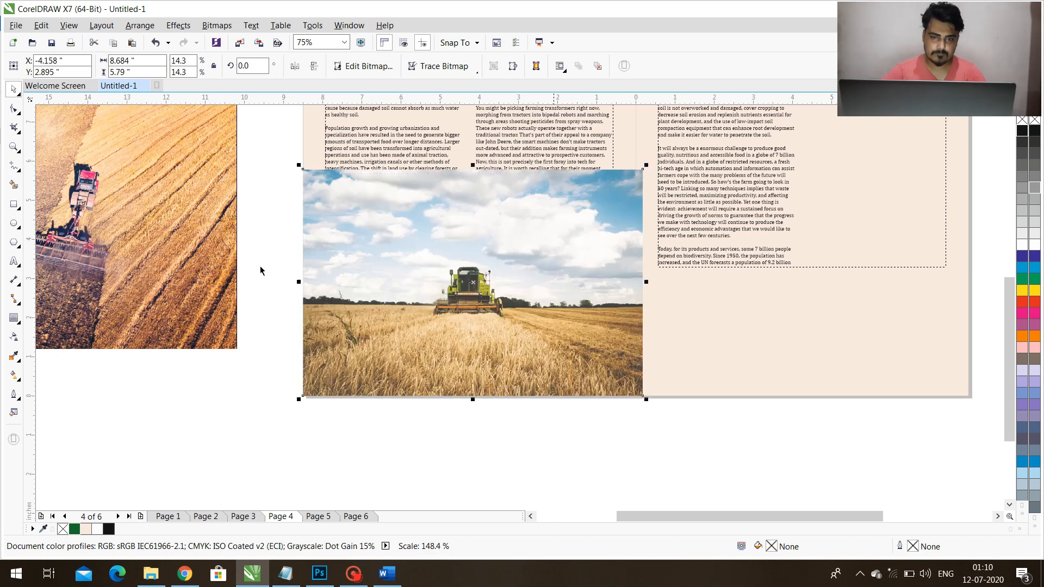
# Fade the harvester picture's upper part with a linear transparency and PowerClip it inside the left page's background.
pyautogui.click(14, 337)
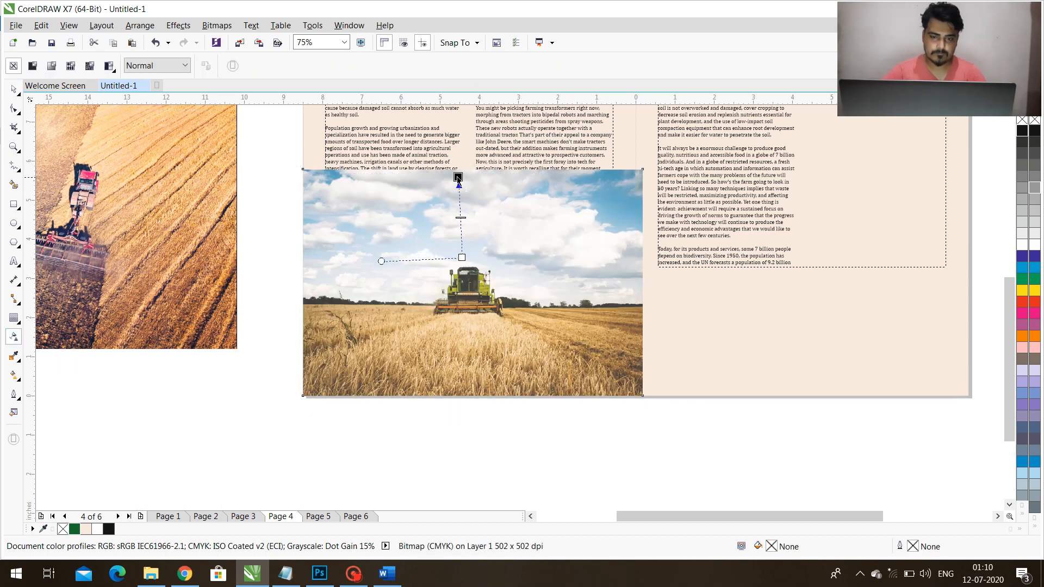
pyautogui.click(464, 178)
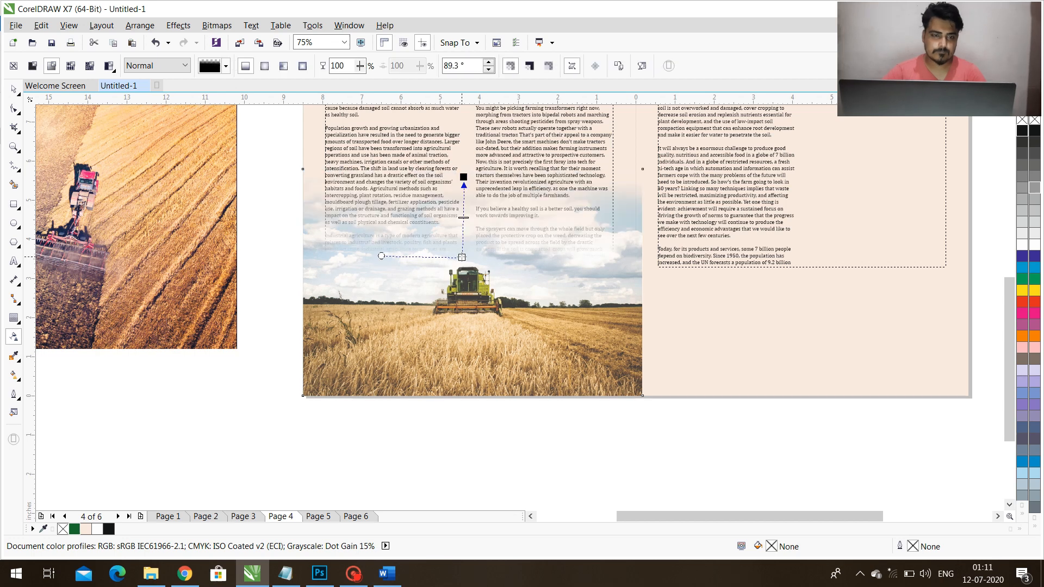
pyautogui.press('space')
pyautogui.click(178, 25)
pyautogui.moveTo(228, 190)
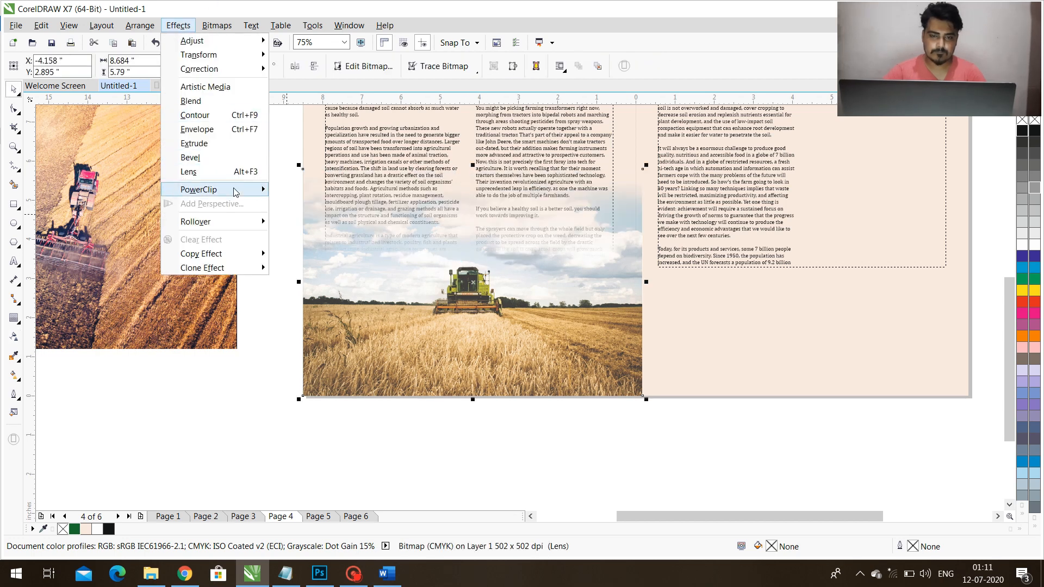
pyautogui.click(320, 190)
pyautogui.click(307, 131)
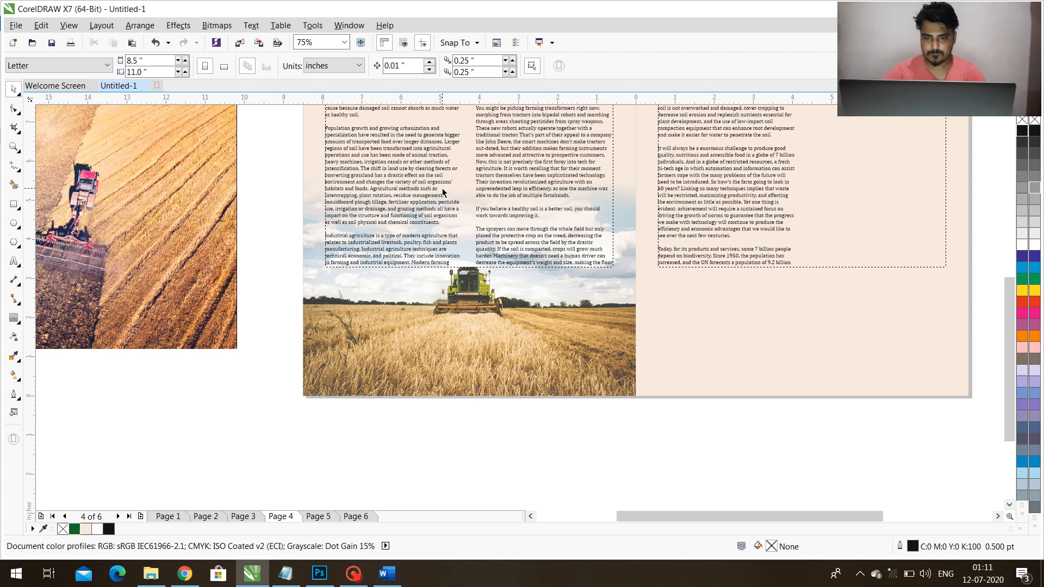
# Shorten the left page's text frame to about 5.94 inches tall so it ends above the harvester.
pyautogui.moveTo(469, 270); pyautogui.dragTo(471, 227)
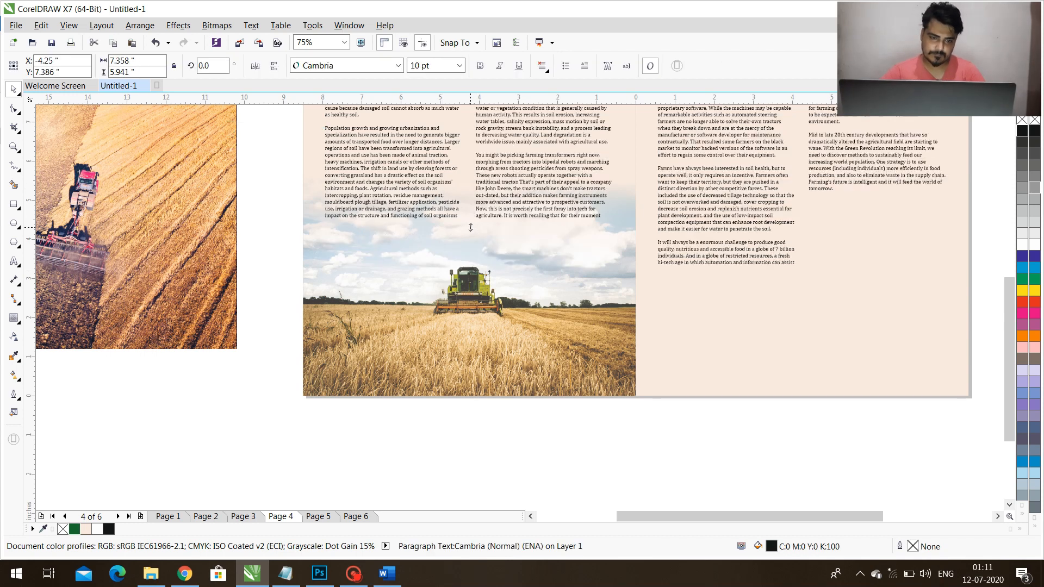
pyautogui.click(453, 418)
pyautogui.press('F4')
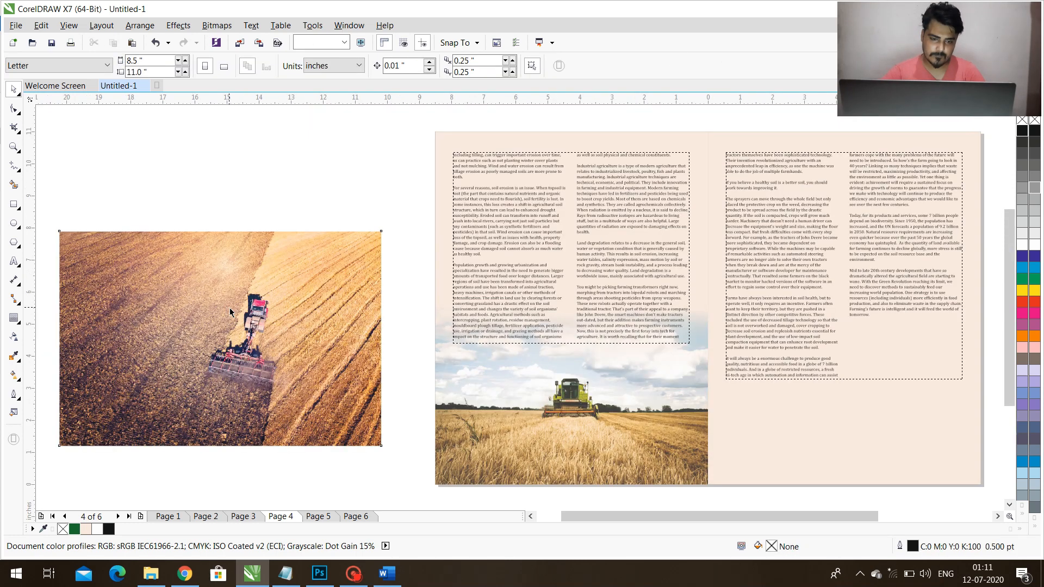
# Bring Pic-3 from the picture folder into the spread and scale it down to about 2.11 inches wide.
pyautogui.click(380, 232)
pyautogui.click(151, 574)
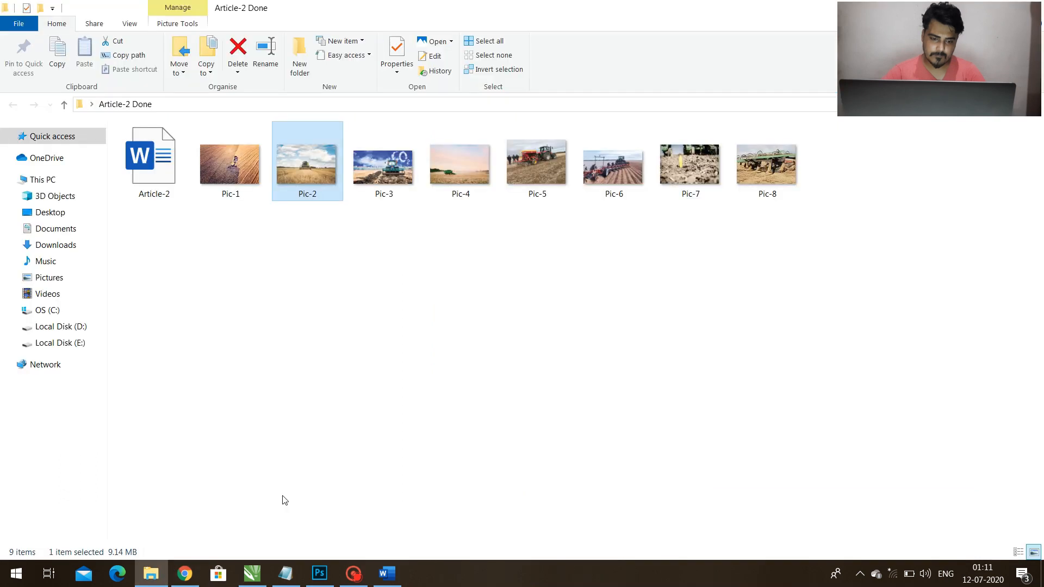
pyautogui.click(388, 184)
pyautogui.moveTo(388, 184); pyautogui.dragTo(330, 198)
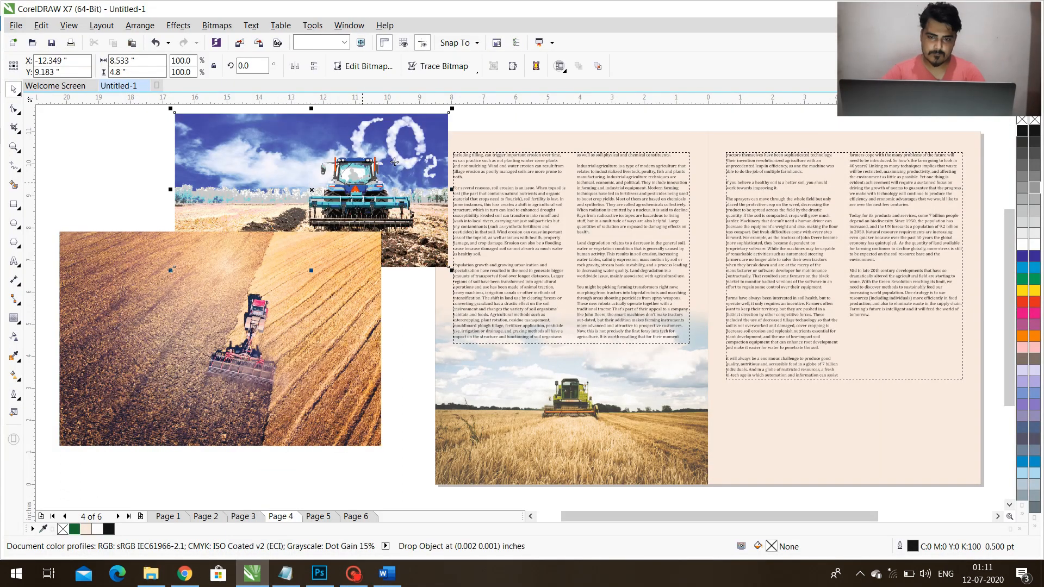
pyautogui.moveTo(436, 135); pyautogui.dragTo(345, 172)
# Align Pic-3 to the left text frame's upper-right corner and enlarge it to about 3.61 inches wide.
pyautogui.keyDown('shift'); pyautogui.click(614, 219); pyautogui.keyUp('shift')
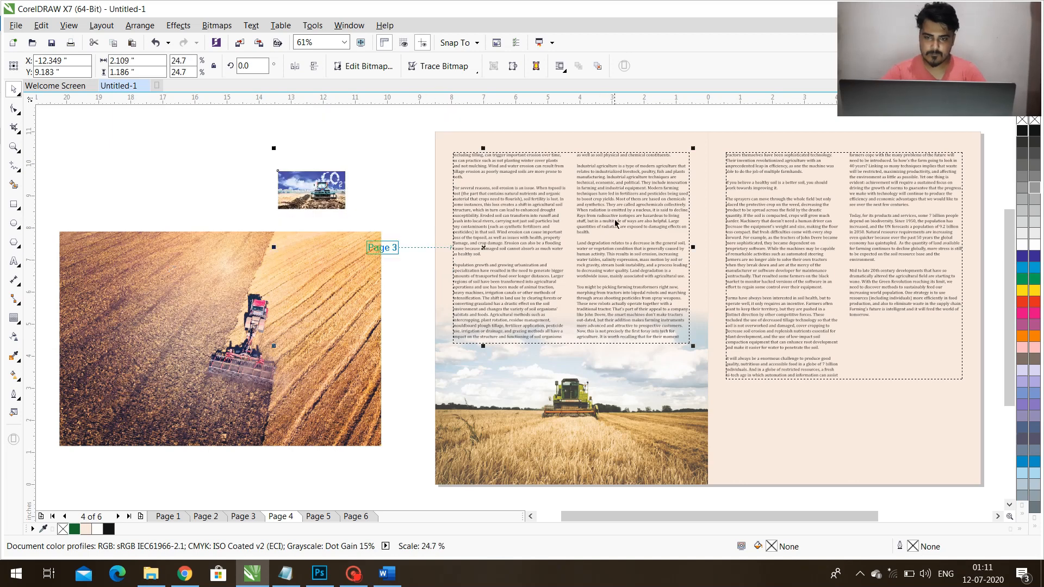
pyautogui.press('t')
pyautogui.press('r')
pyautogui.click(319, 206)
pyautogui.click(645, 177)
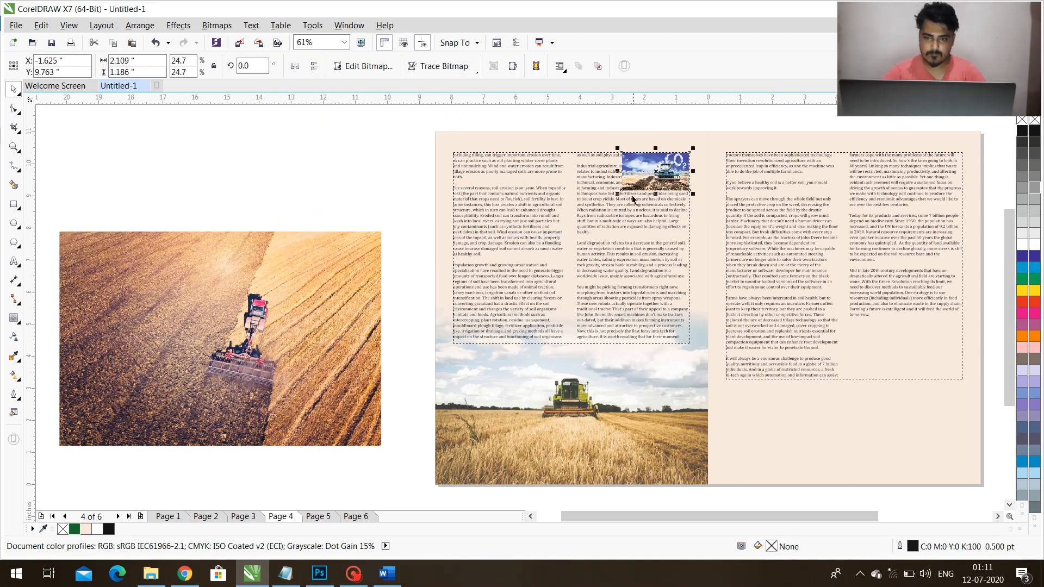
pyautogui.moveTo(622, 191); pyautogui.dragTo(571, 242)
# Move Pic-3 to the right text frame's upper-left corner and enlarge it to about 7.33 inches wide.
pyautogui.moveTo(630, 193); pyautogui.dragTo(749, 194)
pyautogui.keyDown('shift'); pyautogui.click(789, 252); pyautogui.keyUp('shift')
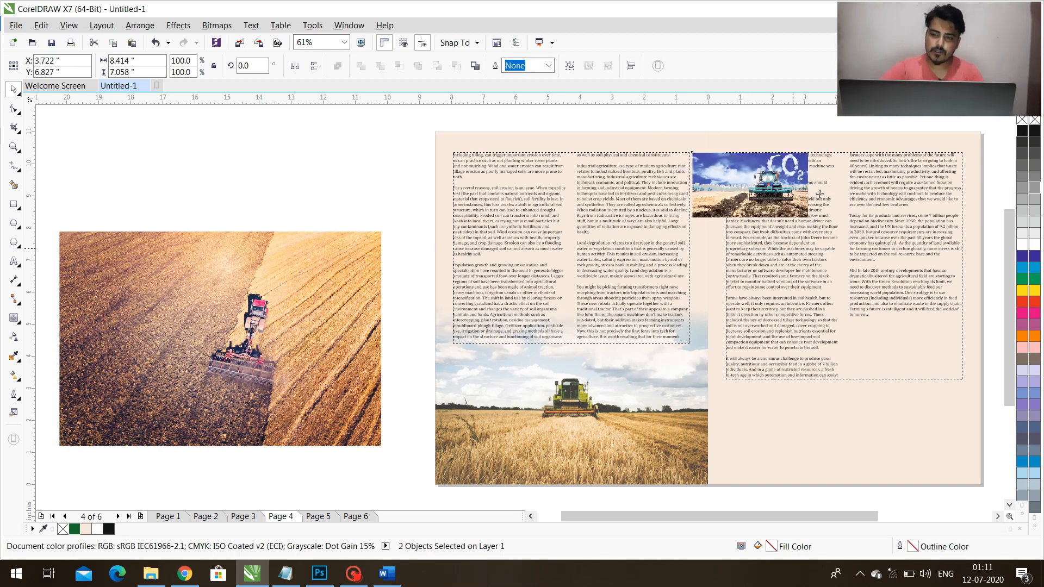
pyautogui.press('l')
pyautogui.keyDown('shift'); pyautogui.click(851, 230); pyautogui.keyUp('shift')
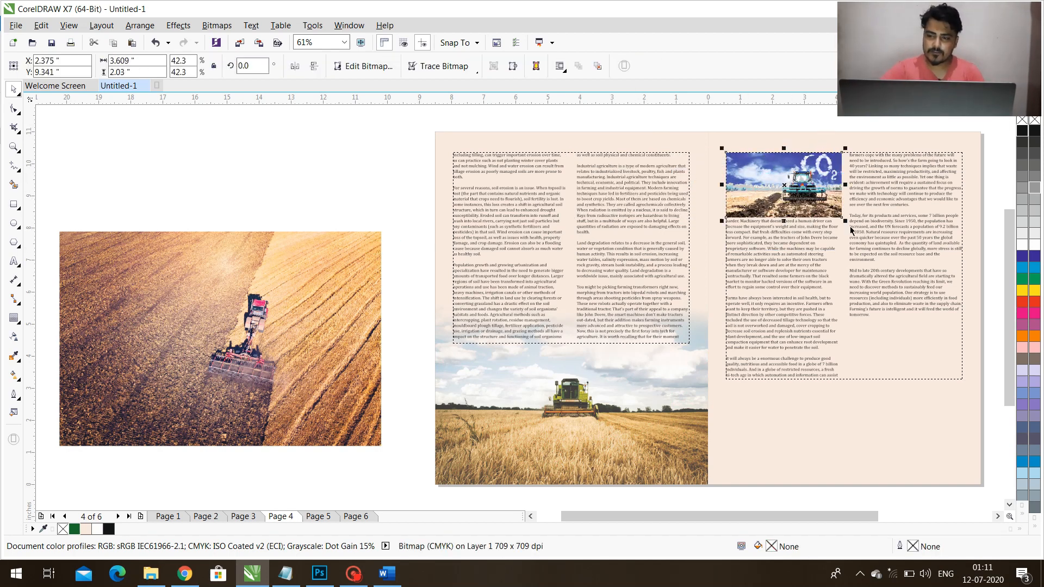
pyautogui.moveTo(844, 221); pyautogui.dragTo(966, 300)
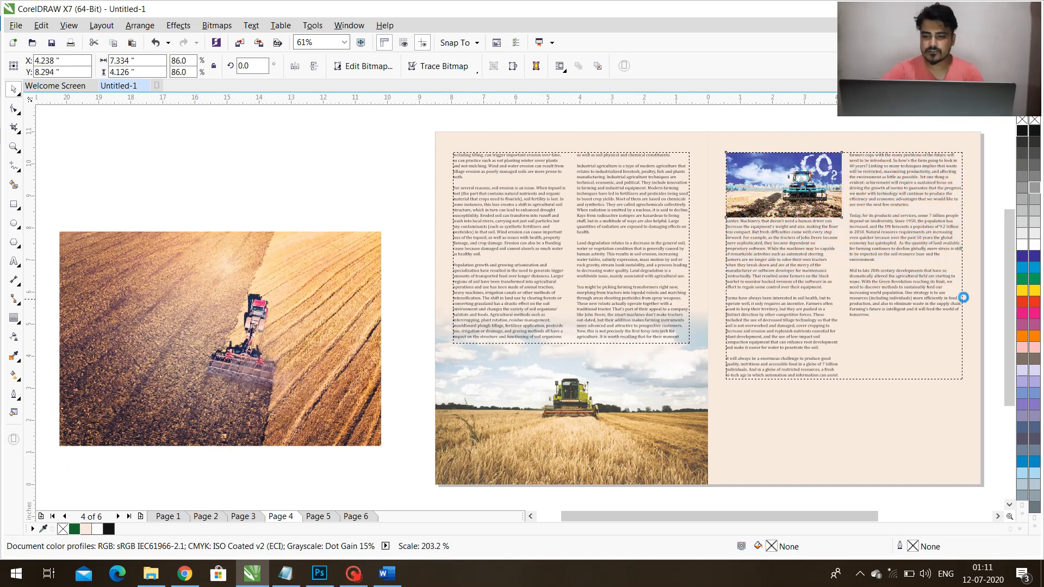
# Lower the right page's text frame beneath the Pic-3 tractor picture and resize it to about 5.22 inches tall.
pyautogui.click(887, 340)
pyautogui.moveTo(886, 382); pyautogui.dragTo(886, 396)
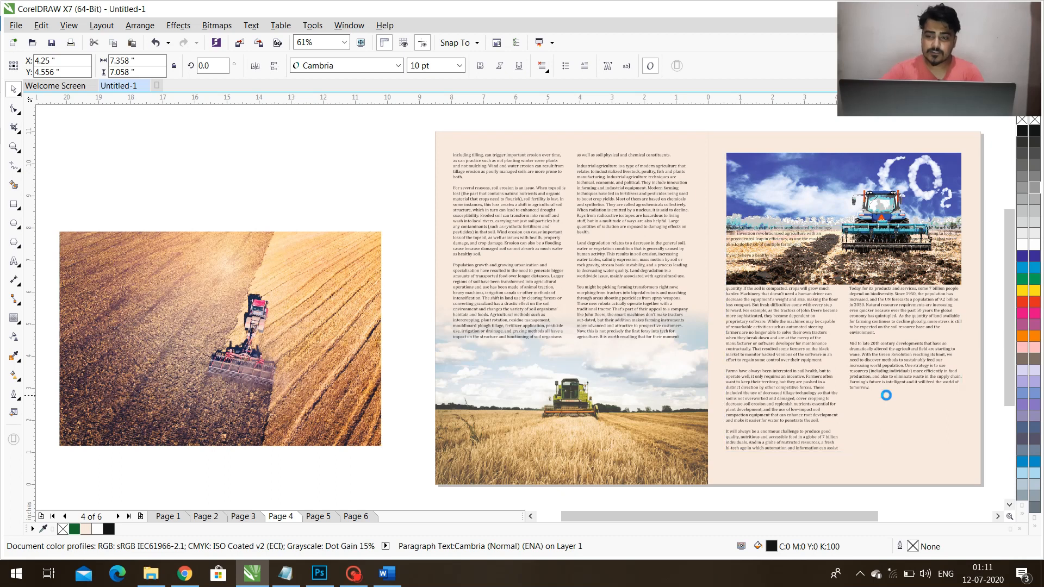
pyautogui.moveTo(844, 222); pyautogui.dragTo(849, 286)
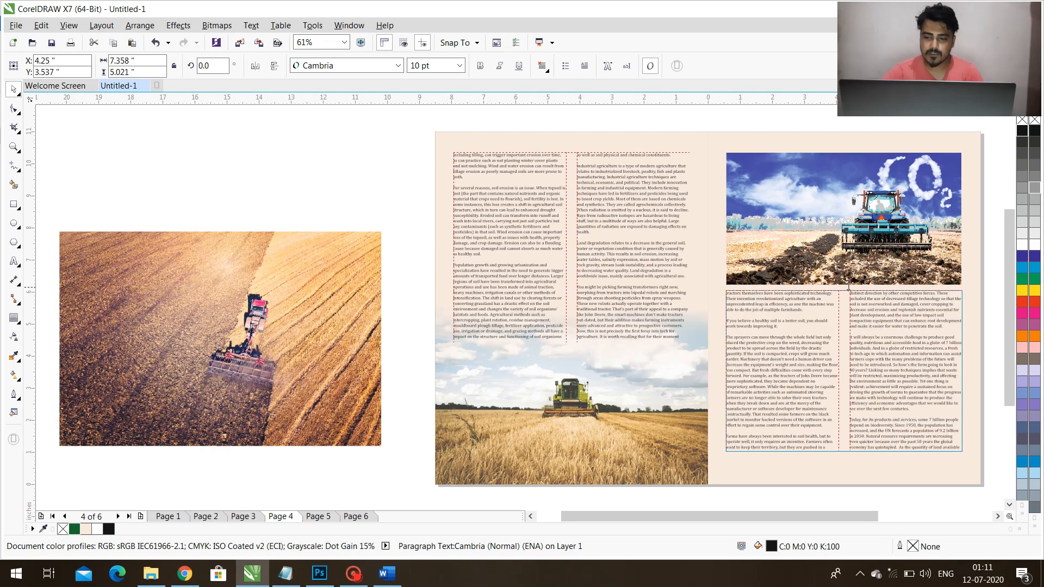
pyautogui.moveTo(843, 457); pyautogui.dragTo(845, 464)
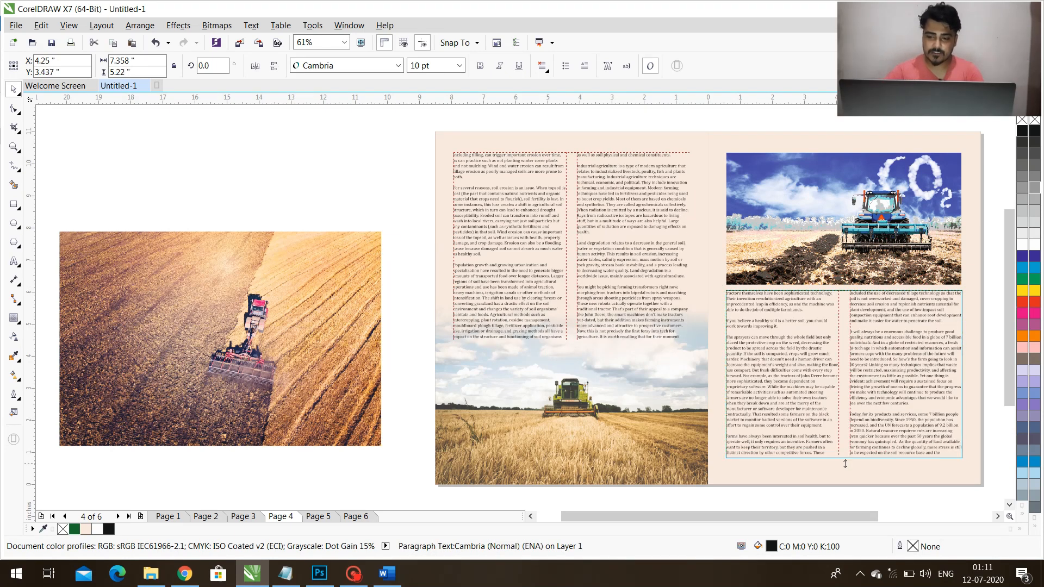
# Flow the right page's overflow text into a linked frame on page 6.
pyautogui.click(845, 463)
pyautogui.press('pagedown')
pyautogui.press('pagedown')
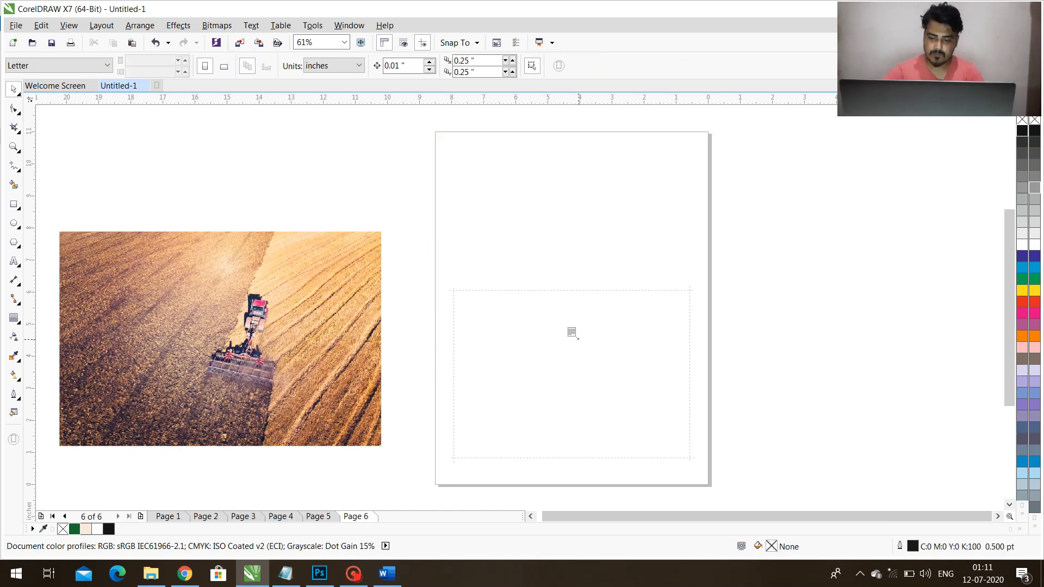
pyautogui.click(779, 269)
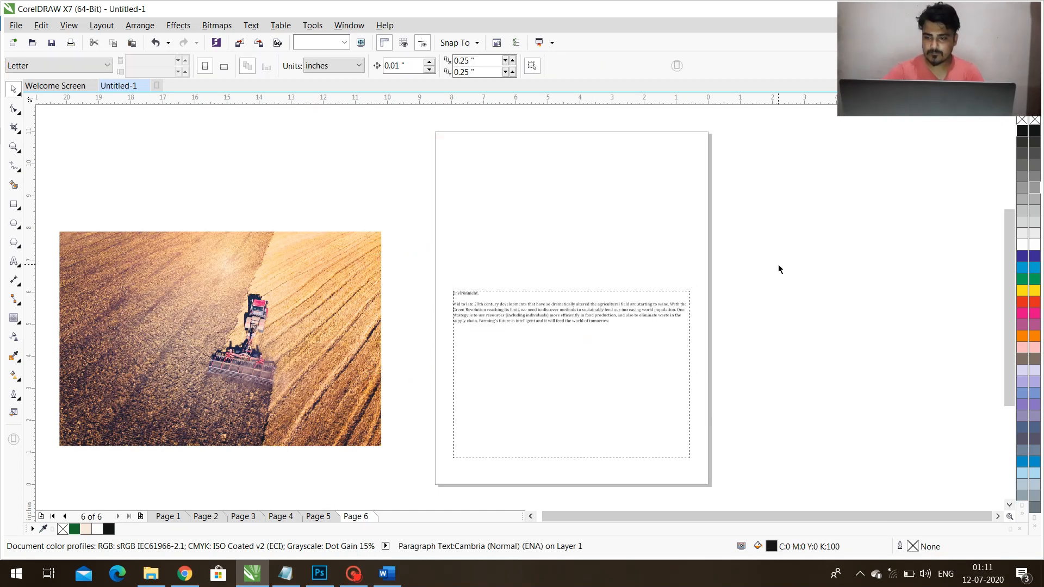
# Delete the overflow text frame from page 6 and return to the page 5 spread.
pyautogui.press('pageup')
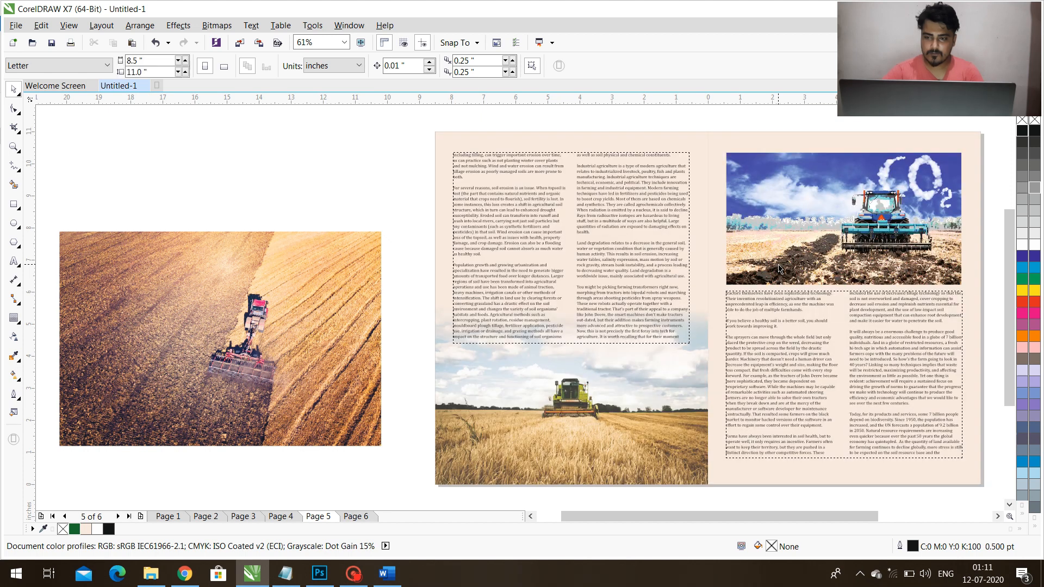
pyautogui.click(611, 306)
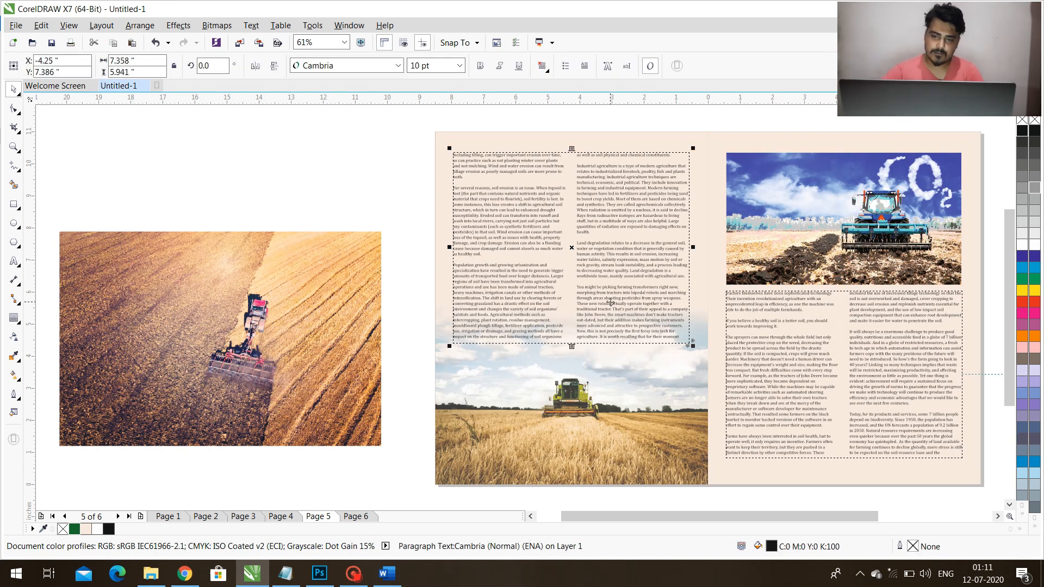
pyautogui.click(842, 272)
pyautogui.press('pagedown')
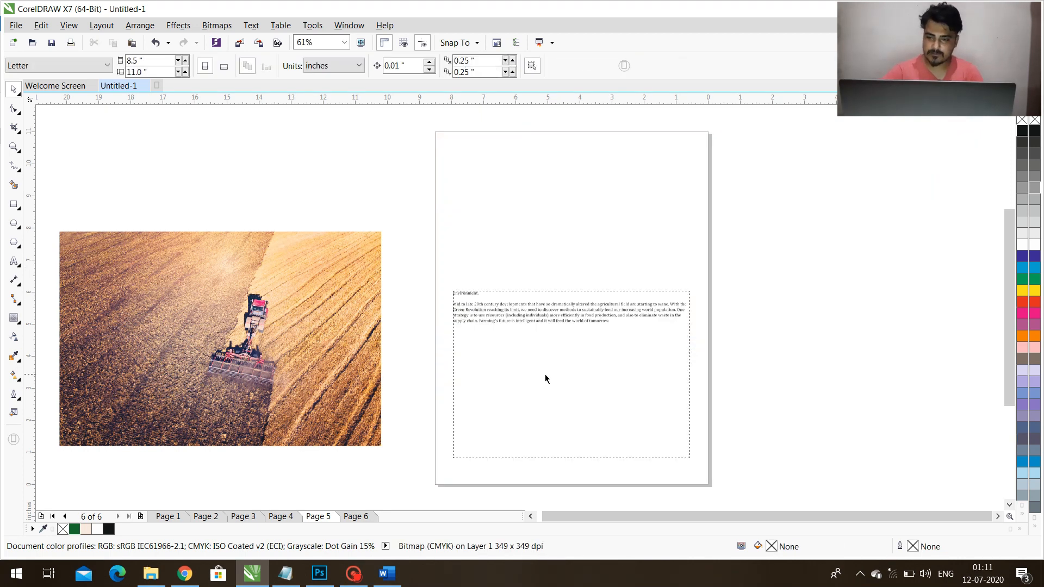
pyautogui.click(546, 375)
pyautogui.press('Delete')
pyautogui.press('pageup')
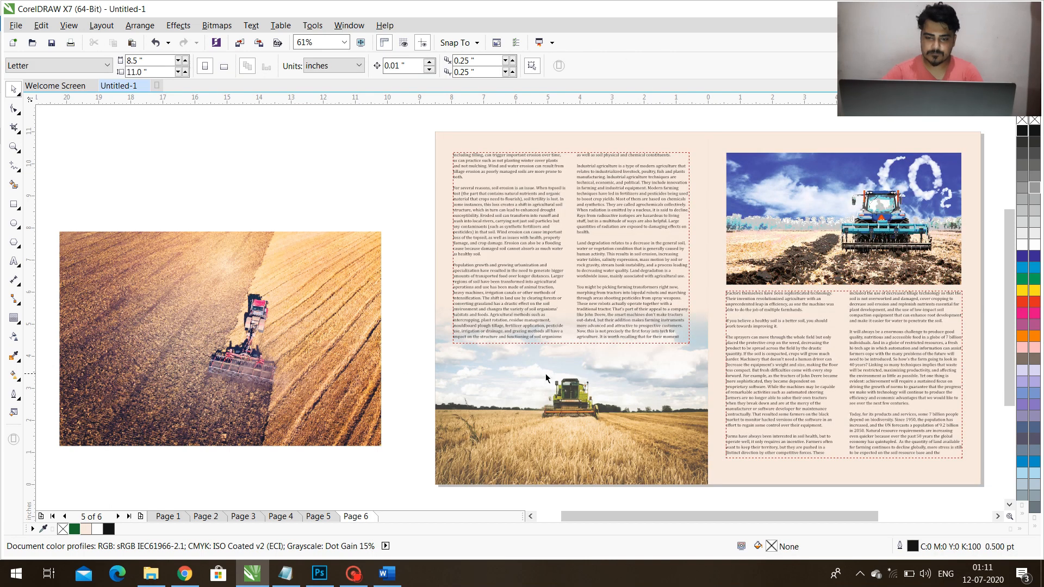
# Lower the harvester picture inside the left page's background and lengthen the left text frame to about 7.09 inches.
pyautogui.click(800, 262)
pyautogui.click(585, 411)
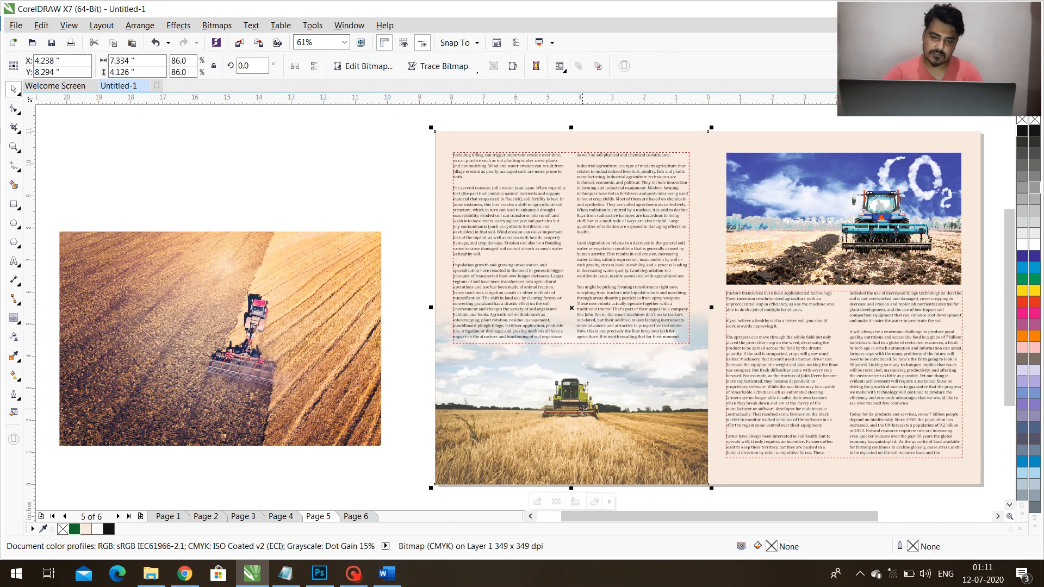
pyautogui.keyDown('alt'); pyautogui.click(623, 403); pyautogui.keyUp('alt')
pyautogui.moveTo(644, 379); pyautogui.dragTo(648, 396)
pyautogui.click(633, 314)
pyautogui.moveTo(571, 346); pyautogui.dragTo(564, 384)
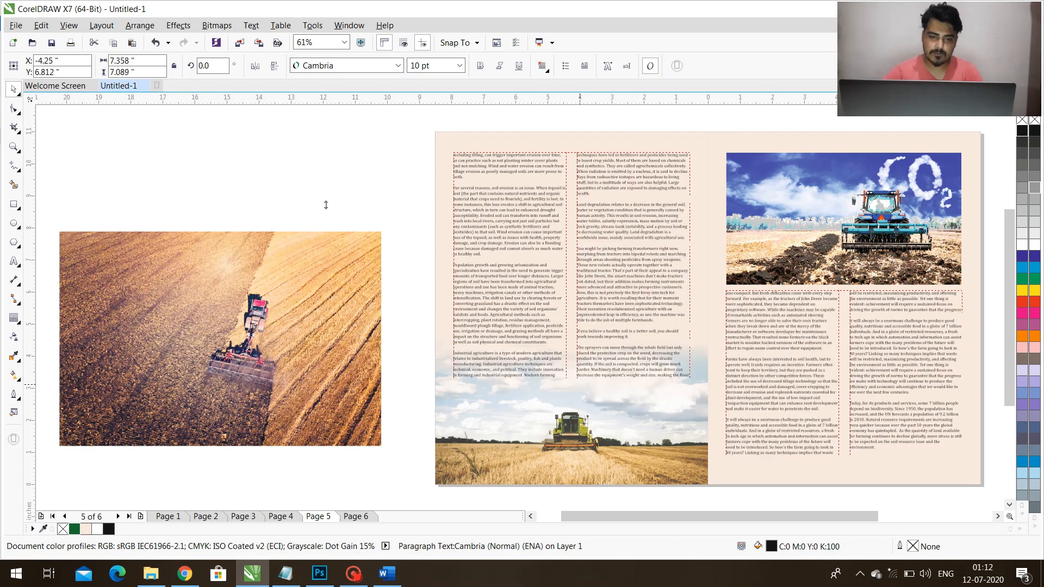
# Fit Pic-1 at about 3.5 inches wide in the left text frame's upper-right corner and wrap the paragraph text around it.
pyautogui.moveTo(384, 232); pyautogui.dragTo(274, 301)
pyautogui.keyDown('shift'); pyautogui.click(600, 249); pyautogui.keyUp('shift')
pyautogui.press('r')
pyautogui.press('t')
pyautogui.click(294, 263)
pyautogui.click(611, 216)
pyautogui.moveTo(584, 222); pyautogui.dragTo(572, 230)
pyautogui.rightClick(623, 195)
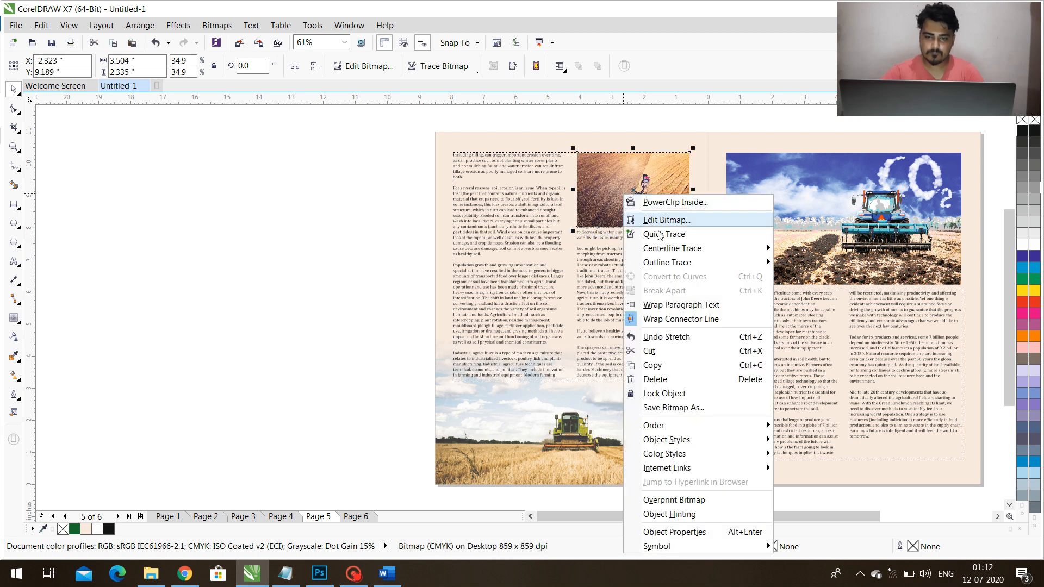
pyautogui.click(684, 304)
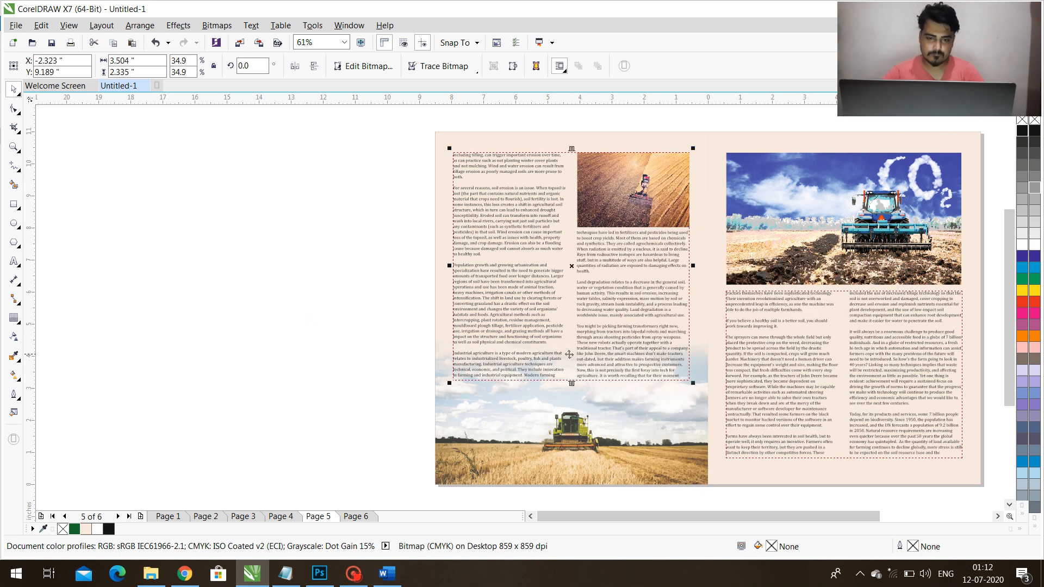
# Extend the left page's text frame slightly further down over the faded sky of the harvester picture.
pyautogui.press('F2')
pyautogui.moveTo(338, 354); pyautogui.dragTo(903, 456)
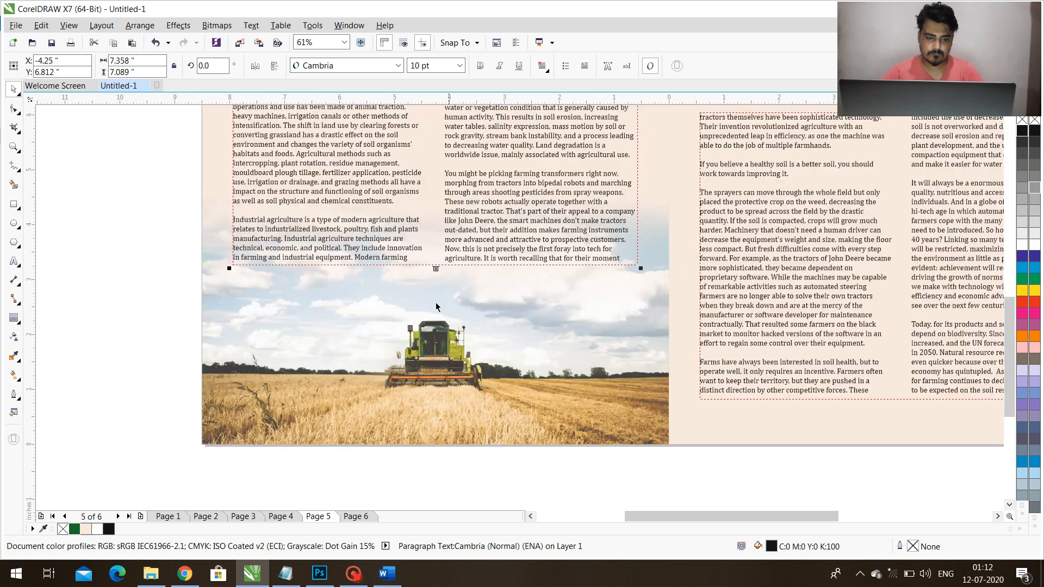
pyautogui.moveTo(435, 268); pyautogui.dragTo(172, 291)
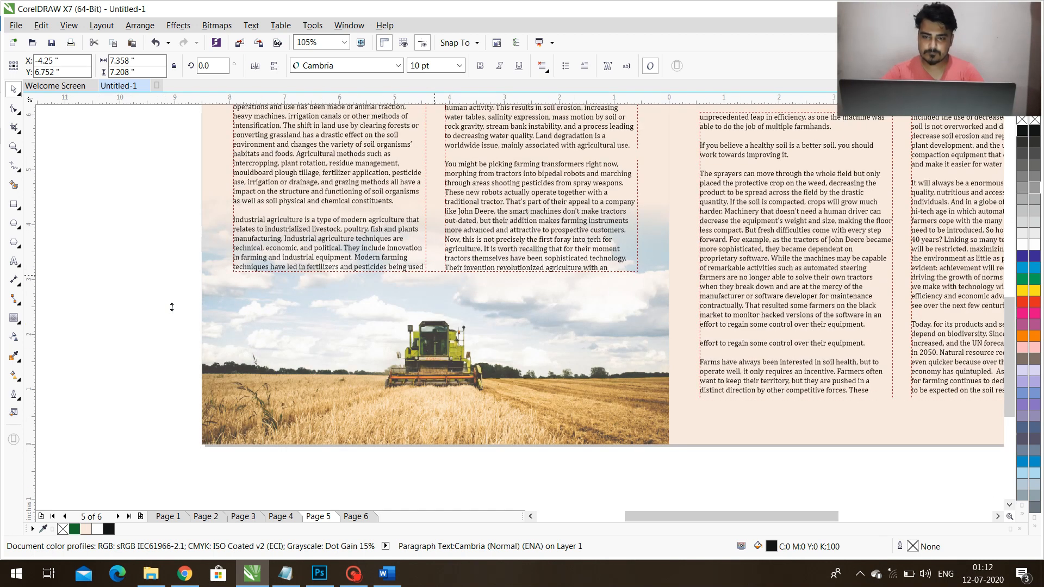
pyautogui.press('F4')
# Crop a strip off the lower edge of the Pic-3 tractor picture by moving its bottom nodes up.
pyautogui.click(668, 230)
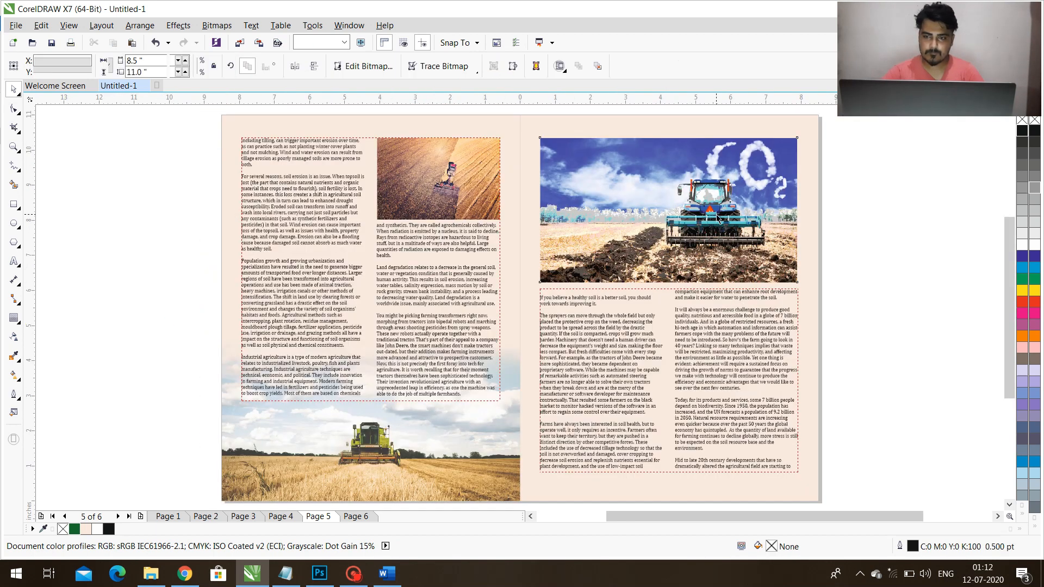
pyautogui.click(15, 110)
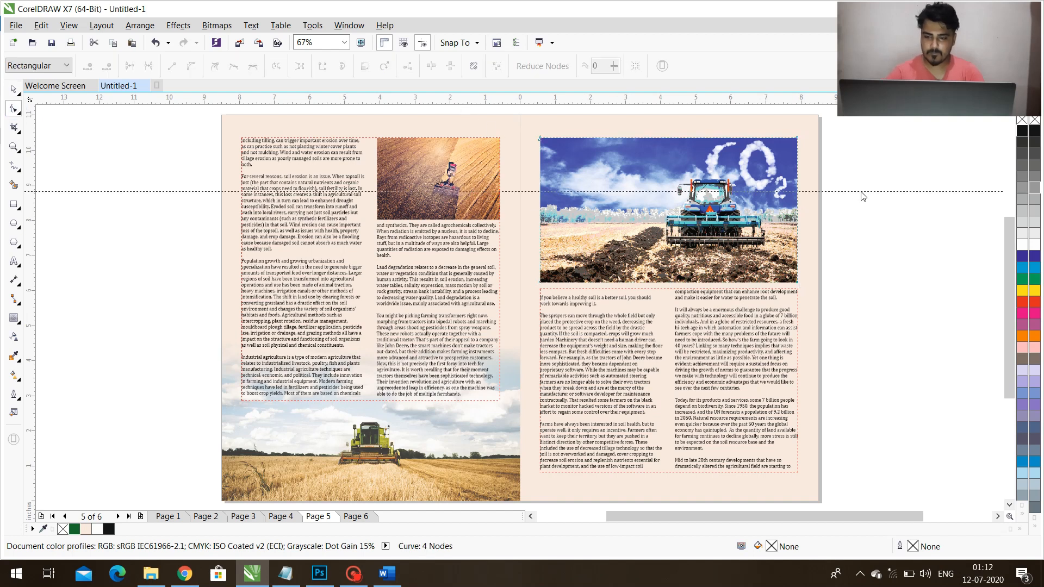
pyautogui.moveTo(893, 174); pyautogui.dragTo(893, 174)
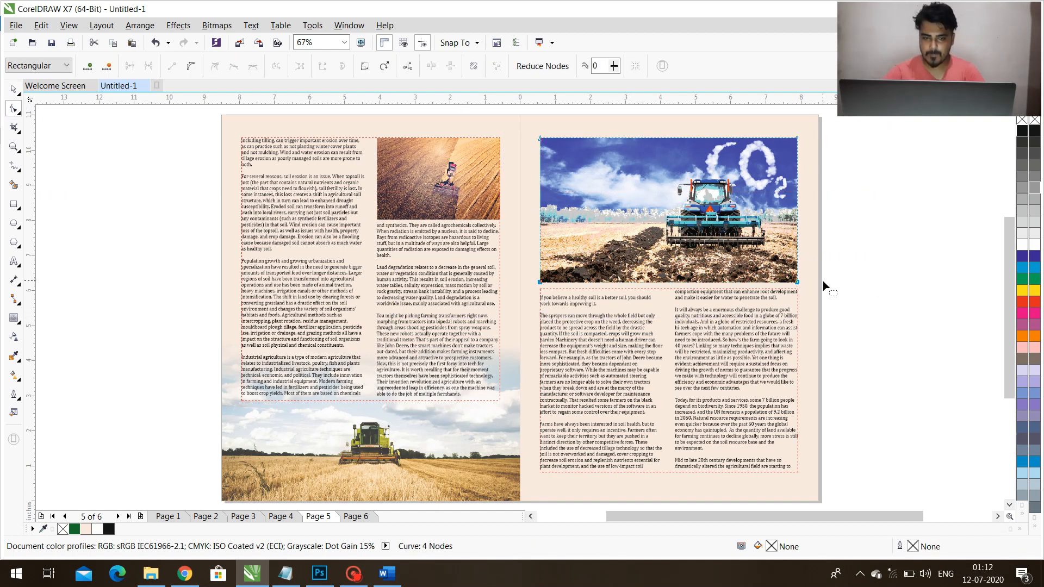
pyautogui.scroll(2, 824, 287)
pyautogui.moveTo(776, 285); pyautogui.dragTo(776, 255)
pyautogui.press('space')
# Extend the right text frame upward to the cropped tractor picture, making it about 5.7 inches tall.
pyautogui.click(764, 317)
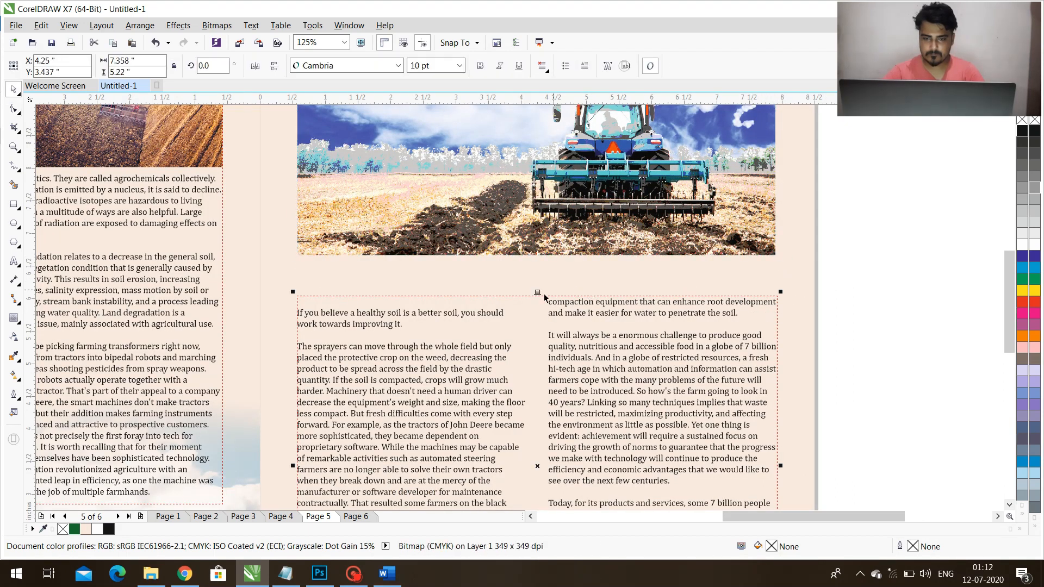
pyautogui.moveTo(537, 297); pyautogui.dragTo(540, 259)
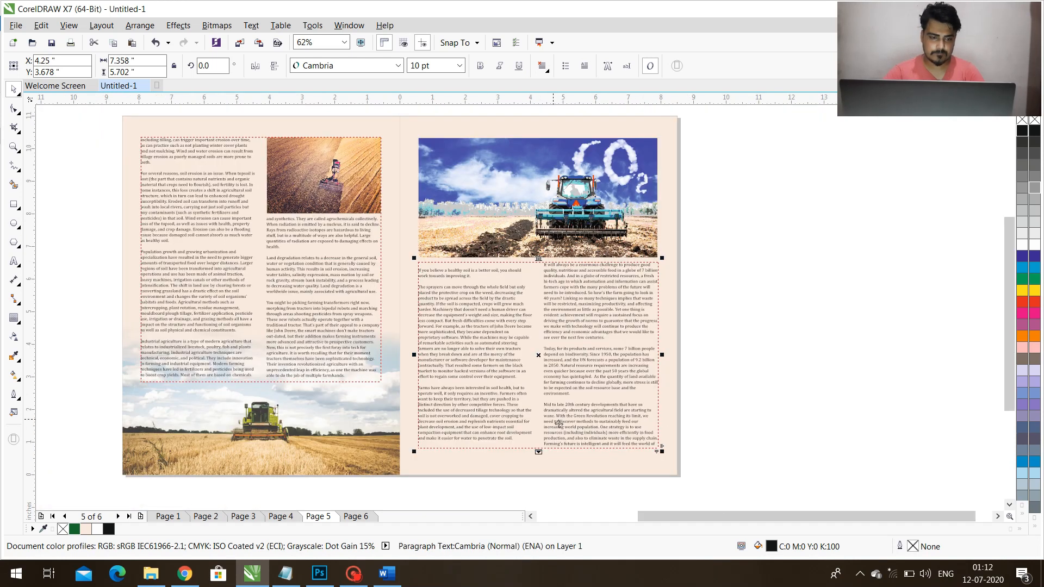
pyautogui.scroll(2, 559, 446)
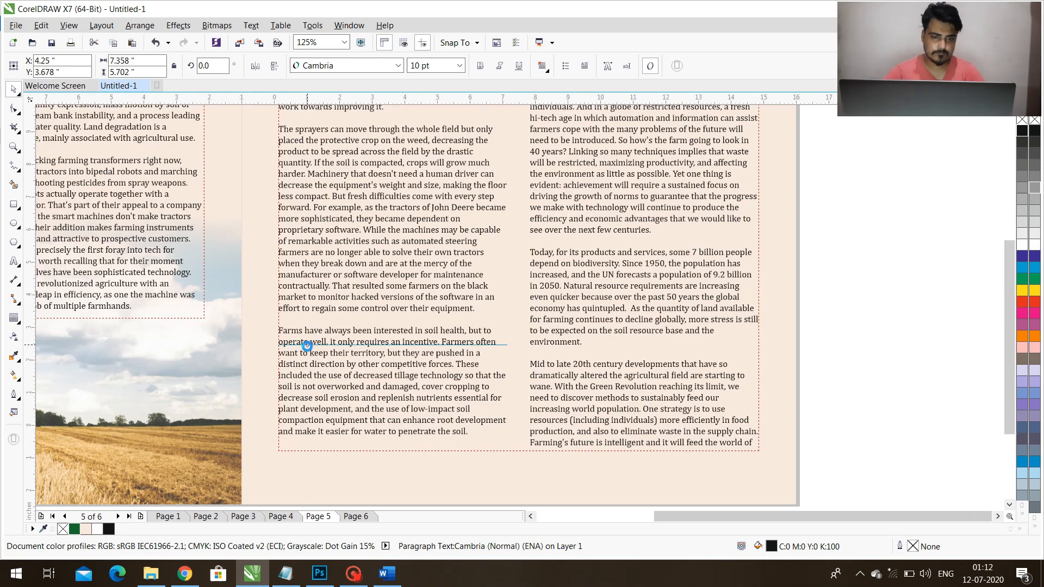
# Remove the blank line at the start of the right page's text frame.
pyautogui.scroll(-2, 311, 198)
pyautogui.scroll(1, 311, 198)
pyautogui.click(17, 262)
pyautogui.click(298, 233)
pyautogui.press('Delete')
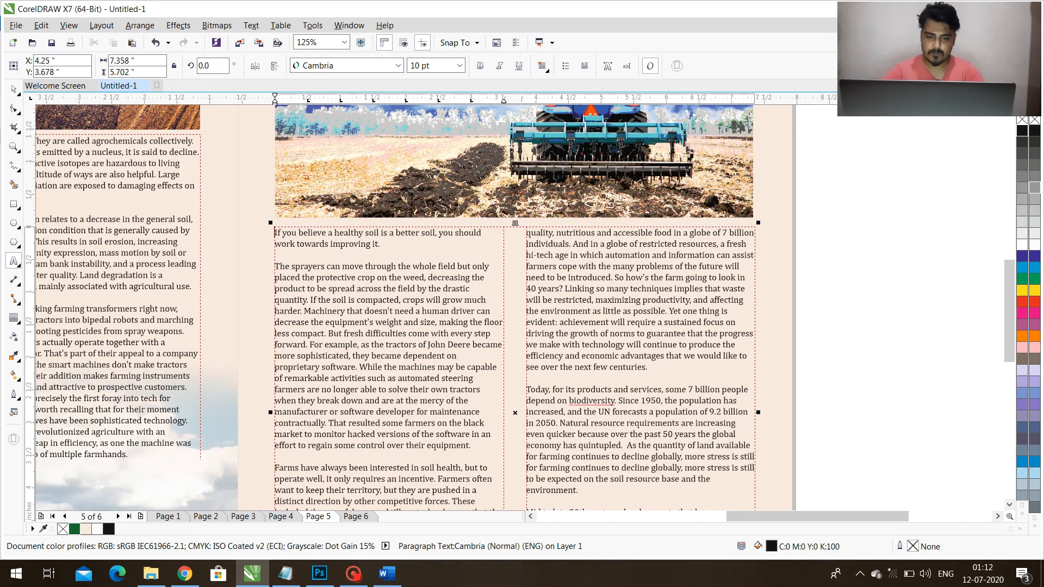
# Preview the whole page 5 spread in full screen to check the arrangement of text and pictures.
pyautogui.scroll(-2, 698, 349)
pyautogui.hotkey('ctrl', 'space')
pyautogui.click(743, 363)
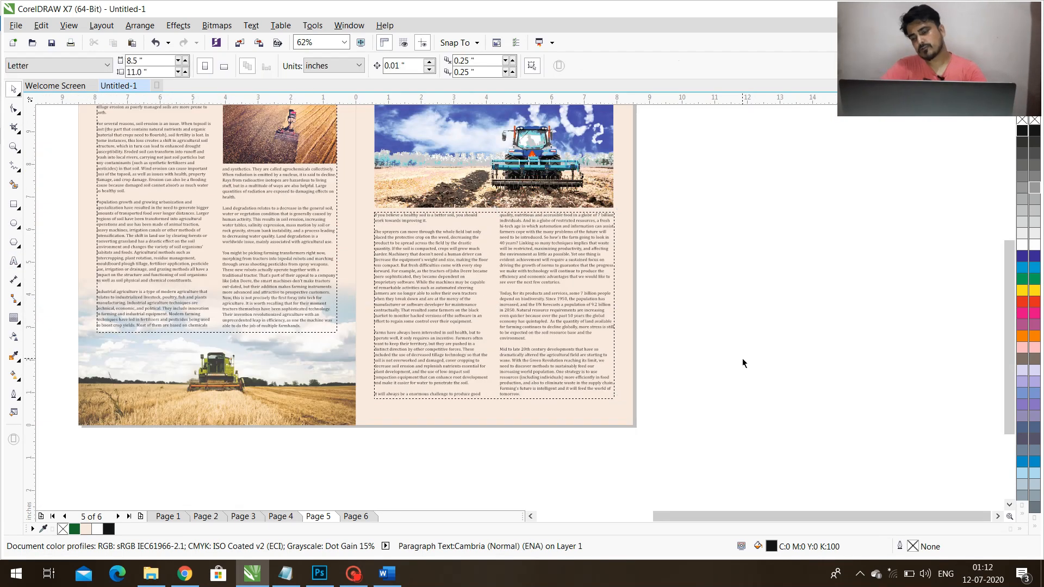
pyautogui.press('F4')
pyautogui.press('F9')
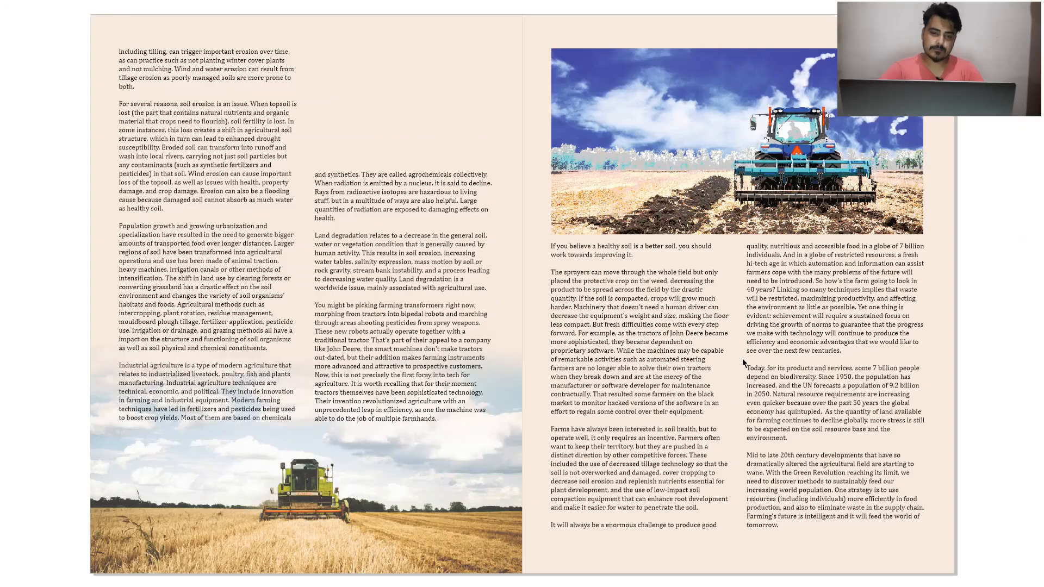
pyautogui.press('Escape')
pyautogui.click(427, 186)
pyautogui.click(143, 261)
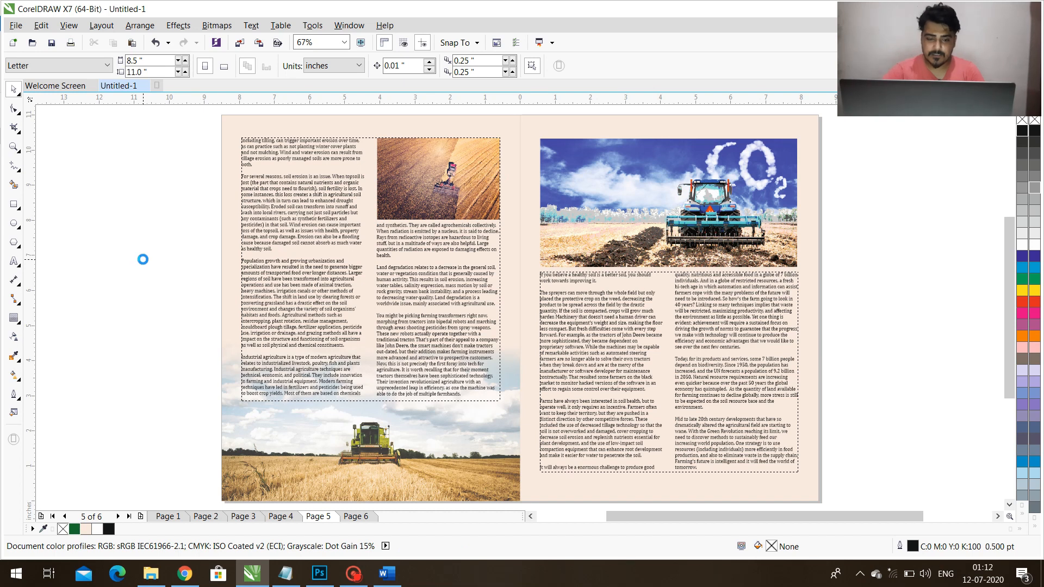
# Go back to page 3 and add the artistic text "July 2020 | 24" in the empty area beside the spread.
pyautogui.press('pageup')
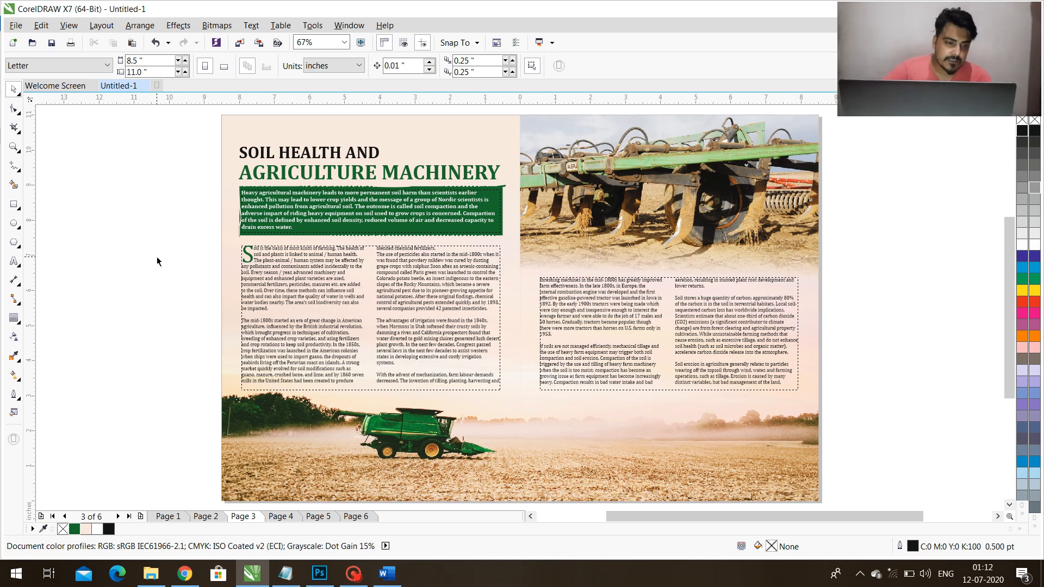
pyautogui.click(14, 262)
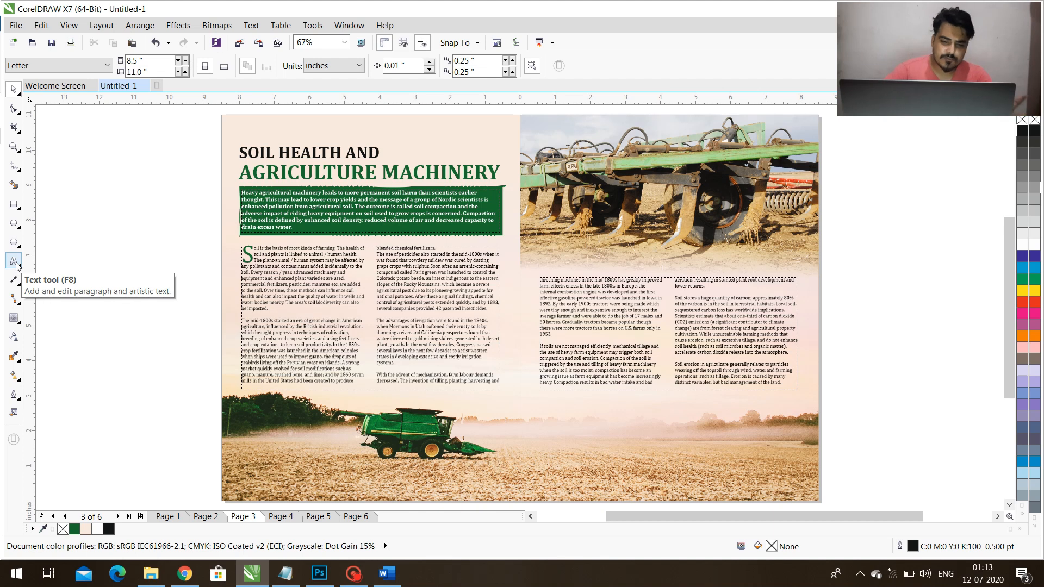
pyautogui.click(97, 422)
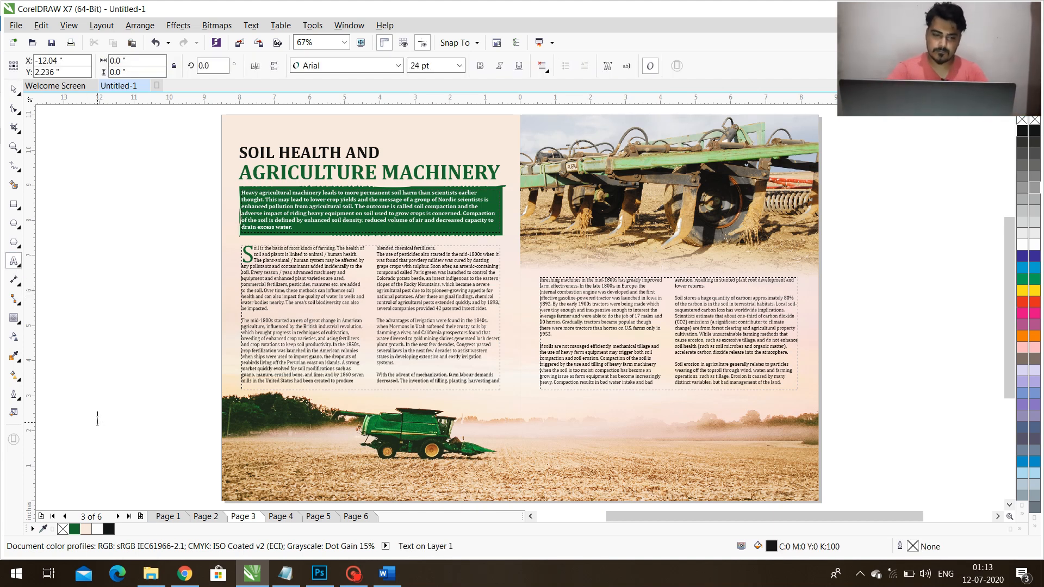
pyautogui.write('Ma')
pyautogui.hotkey('ctrl', 'a')
pyautogui.write('july ')
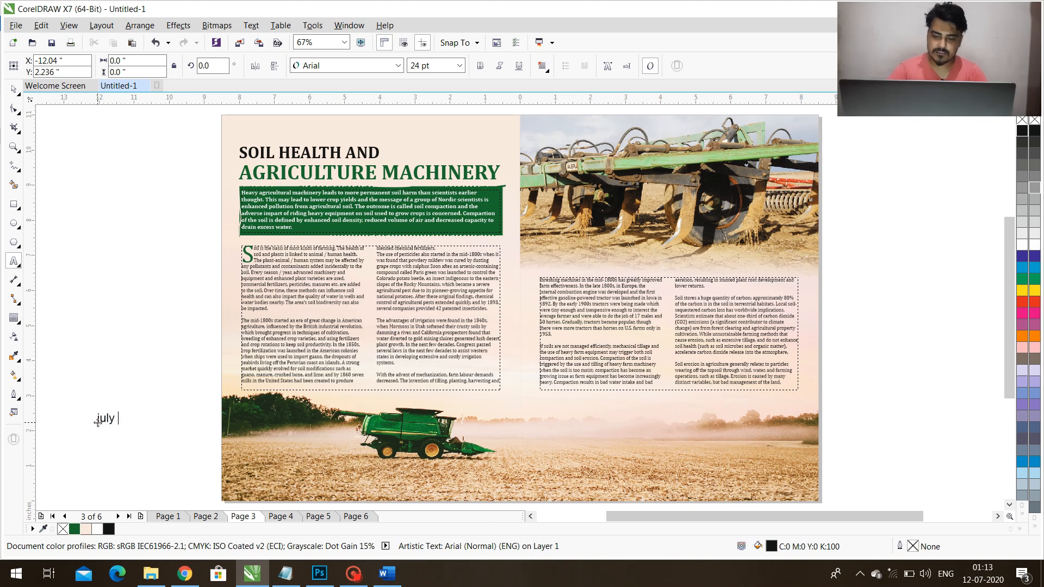
pyautogui.write('2020')
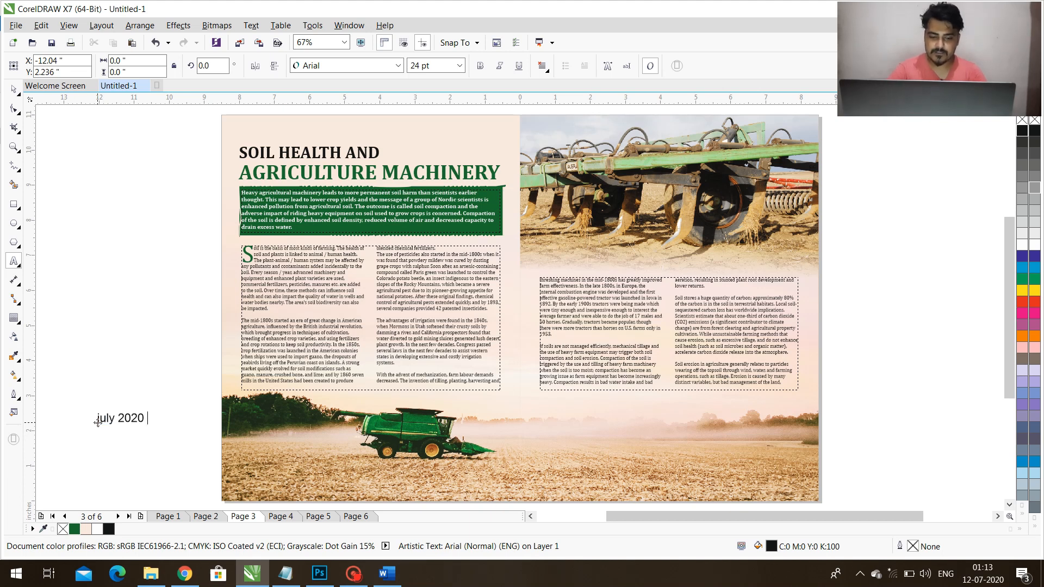
pyautogui.write(' | 24')
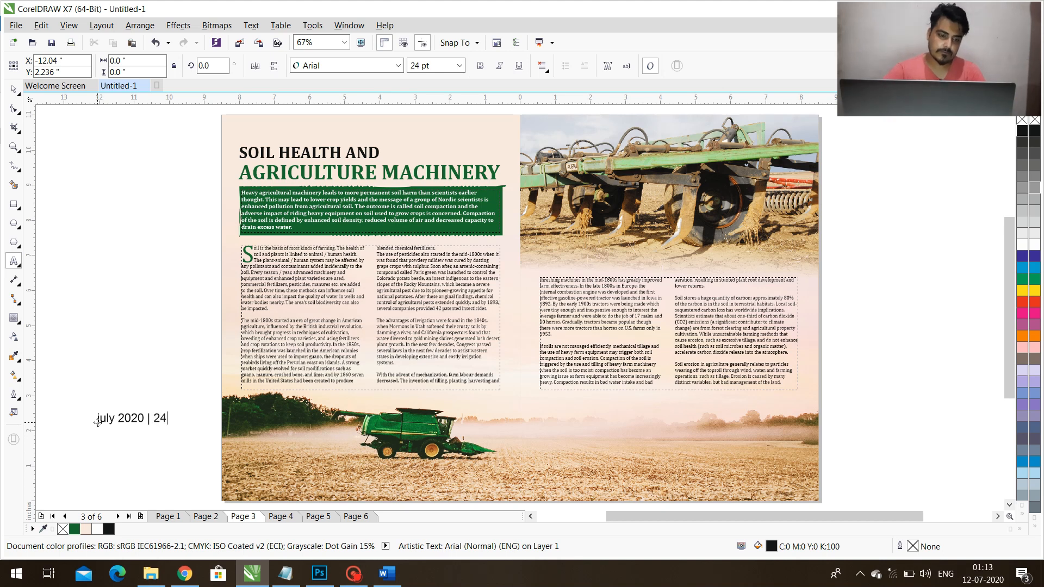
pyautogui.hotkey('ctrl', 'space')
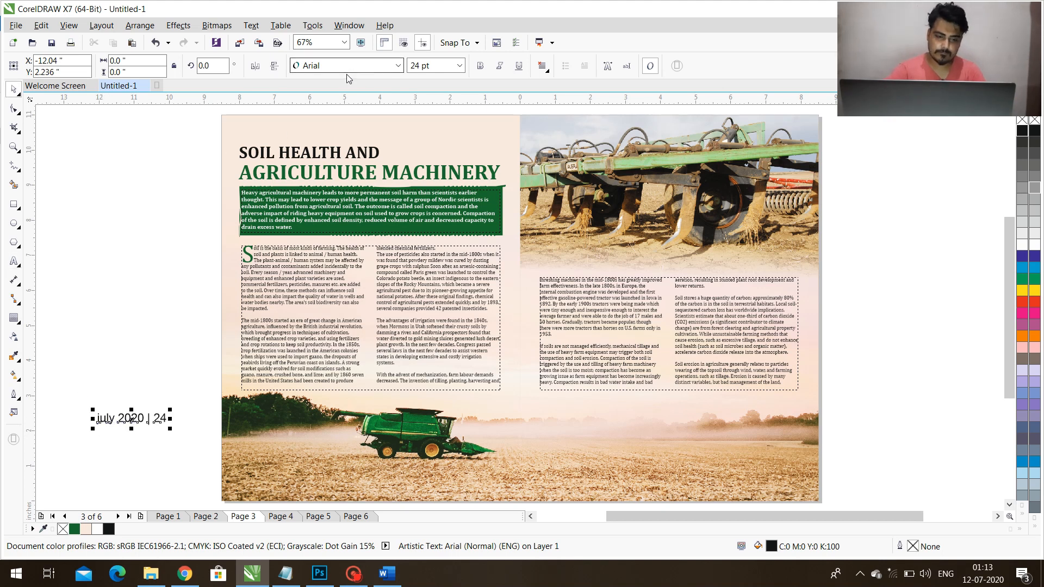
pyautogui.doubleClick(101, 419)
pyautogui.write('J')
pyautogui.hotkey('ctrl', 'space')
# Set the July 2020 text to Cambria at 10 pt.
pyautogui.click(358, 65)
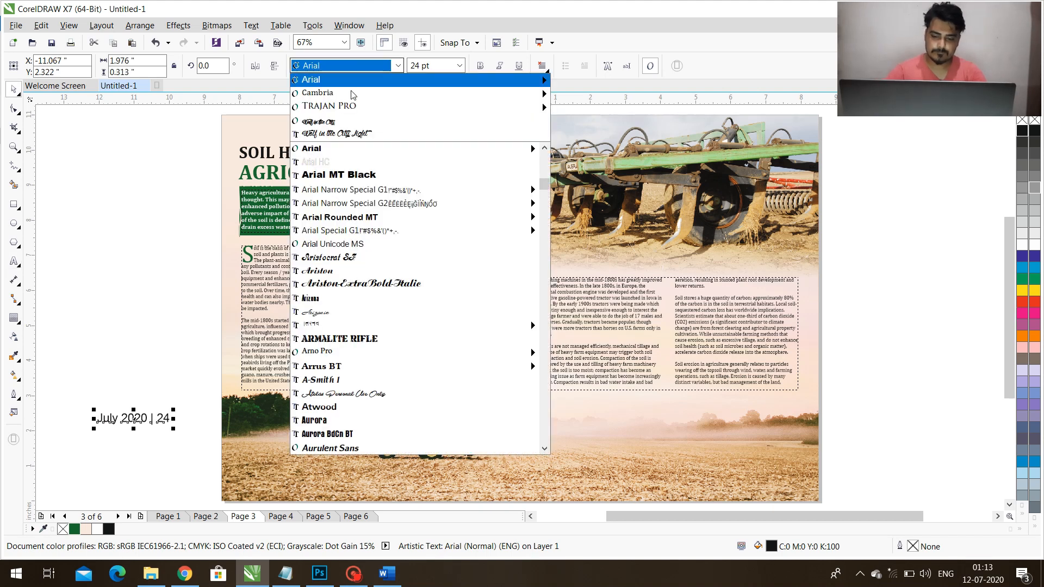
pyautogui.click(351, 94)
pyautogui.press('Tab')
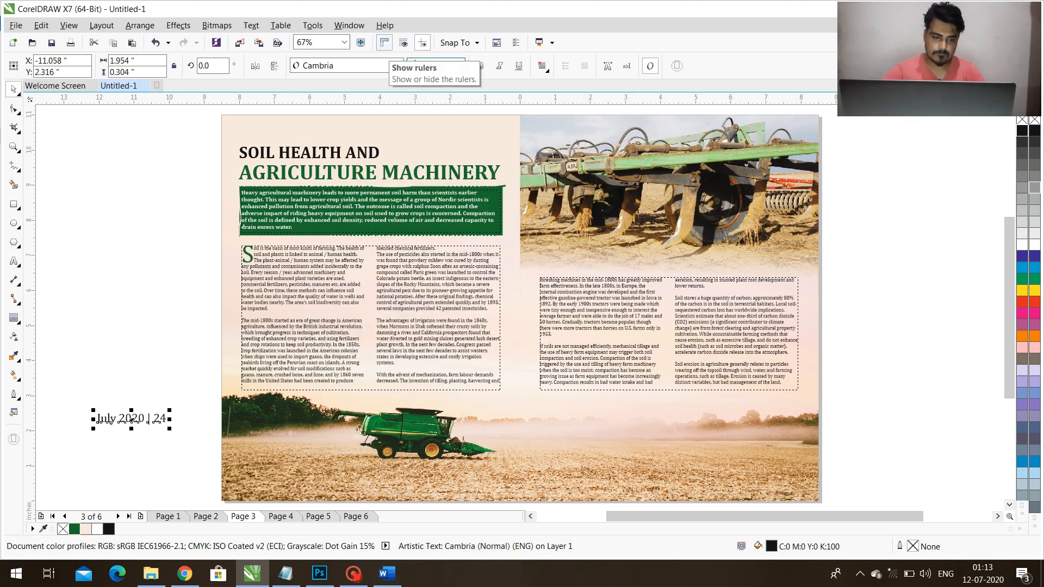
pyautogui.write('10')
pyautogui.press('Return')
# Place the July 2020 text near the foot of the left page and align its left edge with the body text frame.
pyautogui.moveTo(111, 420); pyautogui.dragTo(269, 484)
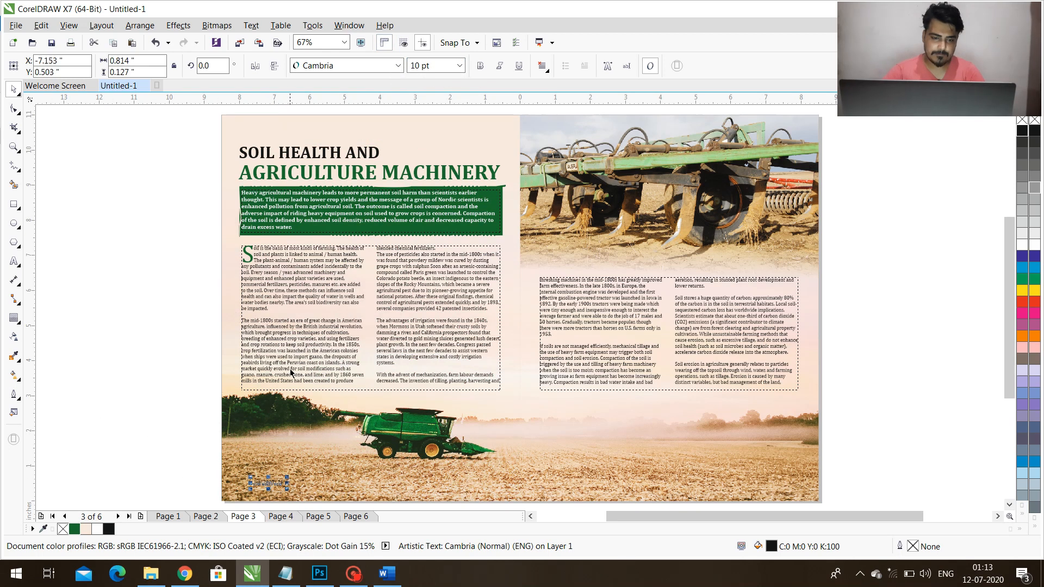
pyautogui.keyDown('shift'); pyautogui.click(290, 371); pyautogui.keyUp('shift')
pyautogui.press('l')
pyautogui.click(140, 441)
# Create a strip rectangle across the left page around the footer text, 8.5 inches wide and about 0.271 inches tall.
pyautogui.scroll(-2, 318, 387)
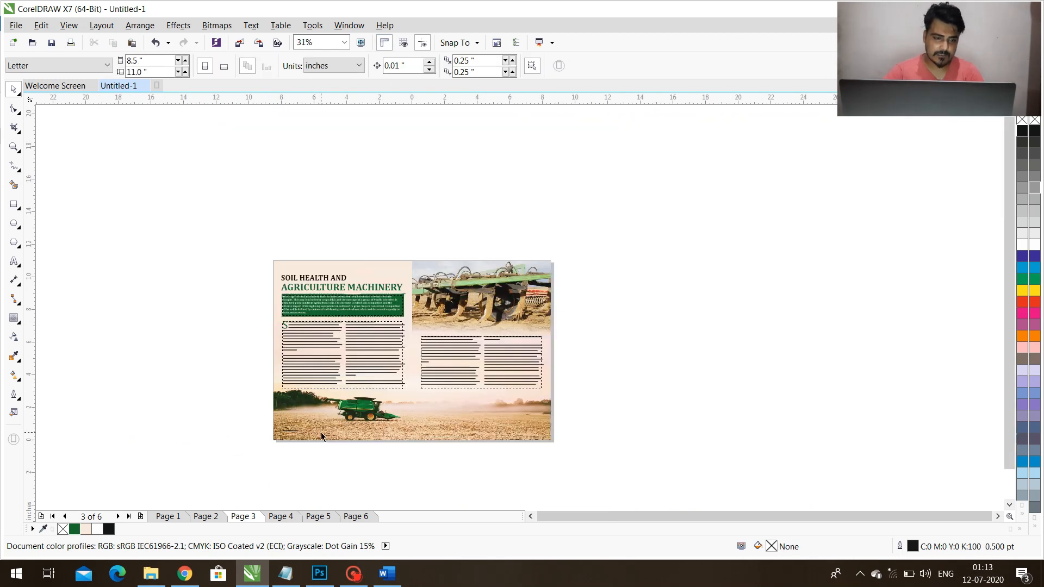
pyautogui.scroll(4, 310, 403)
pyautogui.click(292, 368)
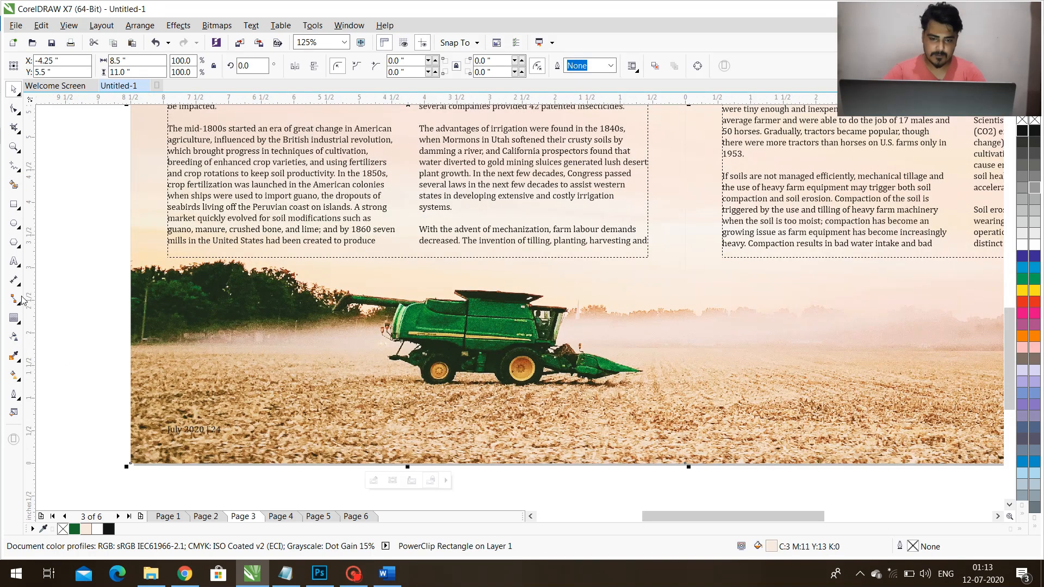
pyautogui.click(420, 478)
pyautogui.moveTo(408, 467)
pyautogui.mouseDown()
pyautogui.moveTo(447, 290)
pyautogui.moveTo(449, 405)
pyautogui.mouseUp()
pyautogui.hotkey('shift', 'F4')
pyautogui.moveTo(374, 276); pyautogui.dragTo(387, 477)
pyautogui.hotkey('shift', 'F2')
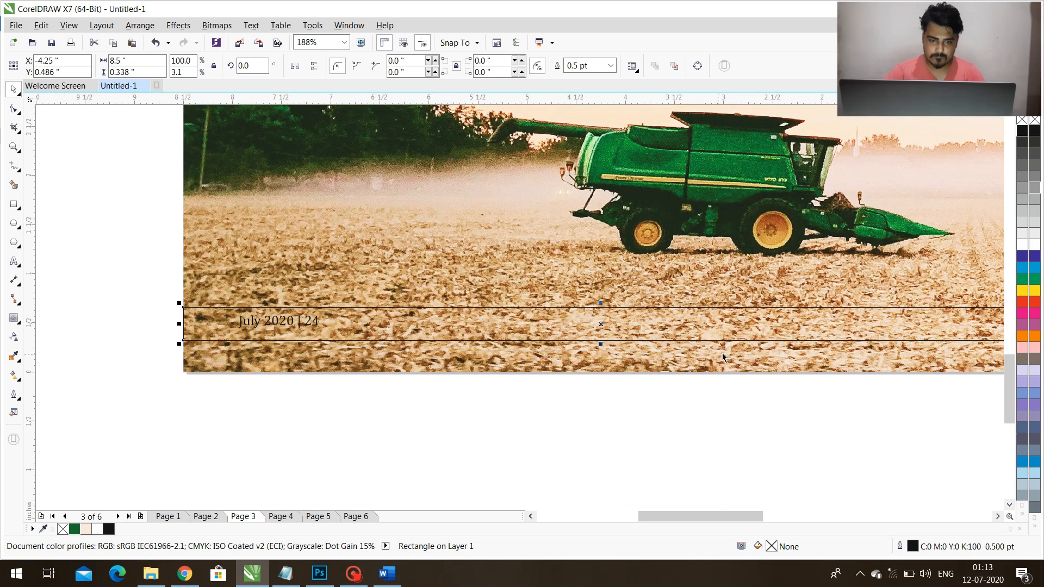
pyautogui.moveTo(600, 344); pyautogui.dragTo(600, 338)
# Fill the footer strip with white, remove its outline, and bring the July 2020 text in front of it.
pyautogui.click(1021, 246)
pyautogui.rightClick(1023, 120)
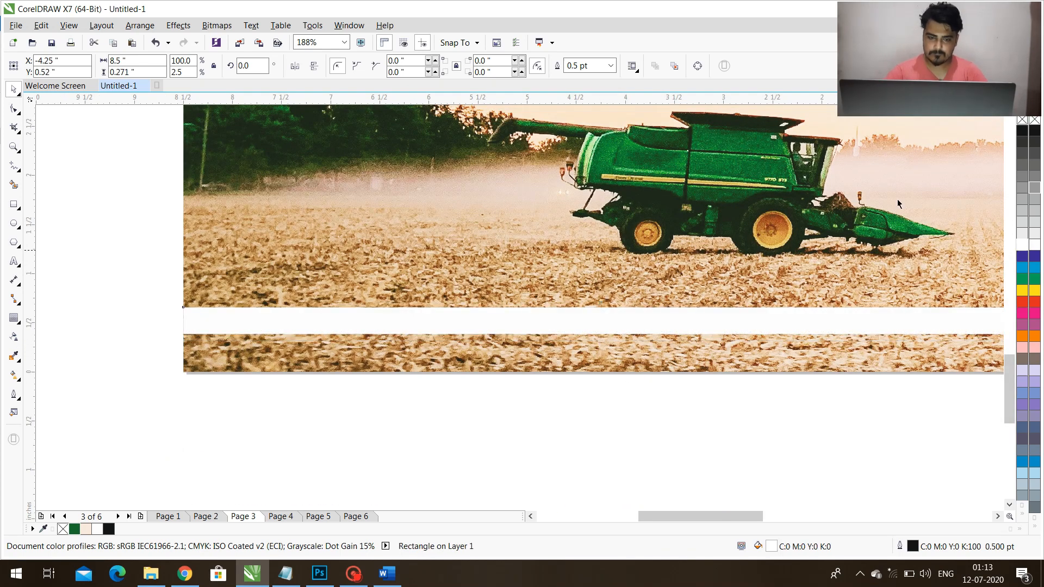
pyautogui.moveTo(688, 417); pyautogui.dragTo(209, 295)
pyautogui.hotkey('shift', 'pageup')
# Apply a uniform transparency of 50 to the white footer strip.
pyautogui.click(399, 323)
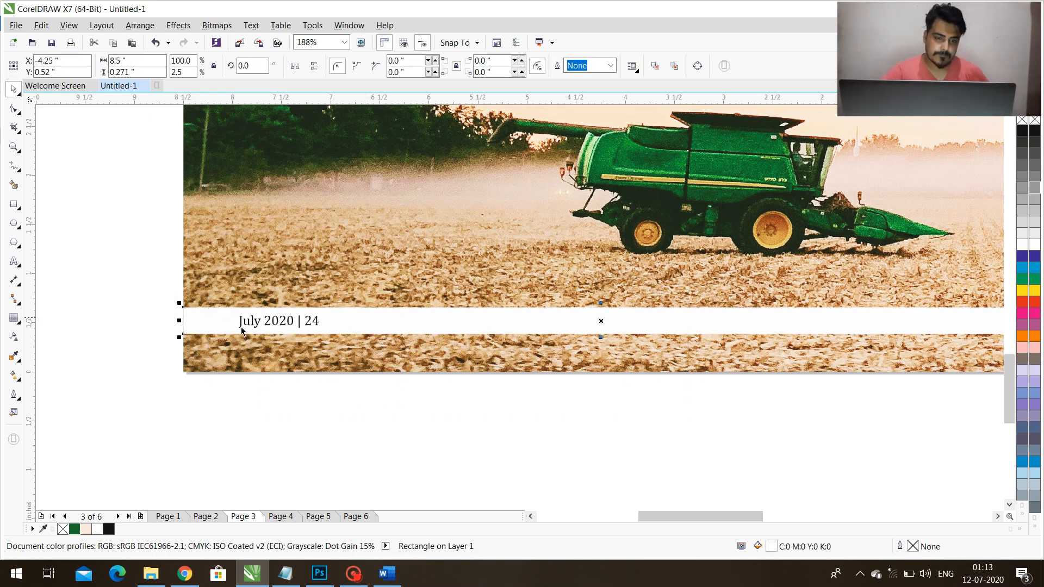
pyautogui.click(14, 337)
pyautogui.click(35, 66)
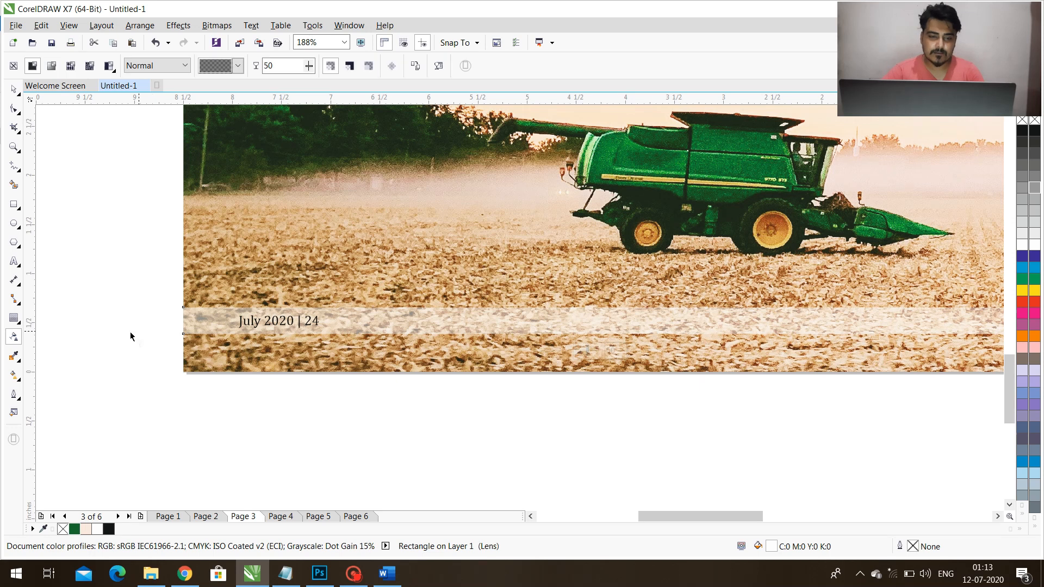
pyautogui.press('space')
# Insert the word "Page" before the number 24 in the footer text.
pyautogui.click(284, 322)
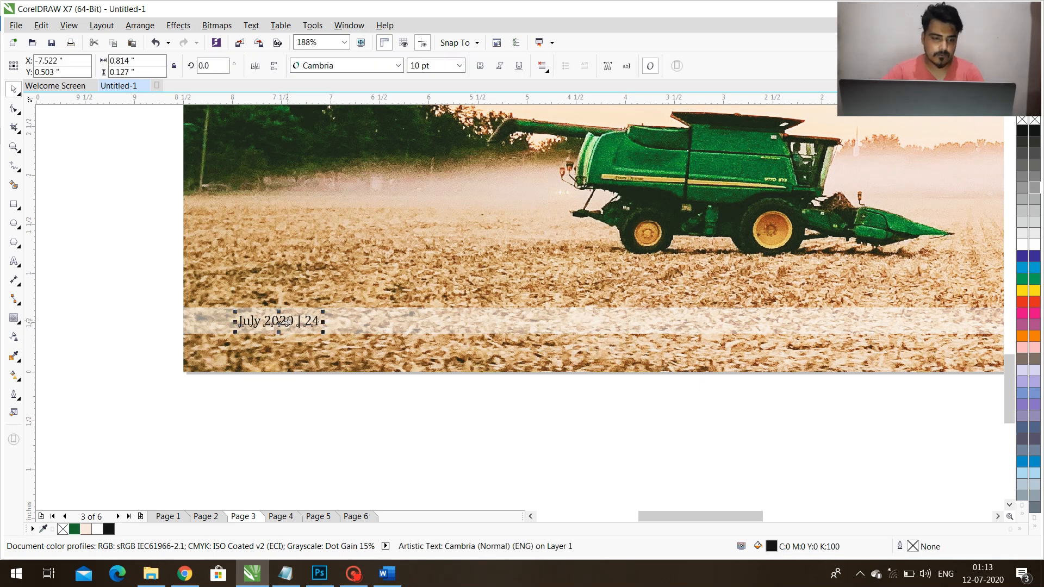
pyautogui.scroll(2, 296, 326)
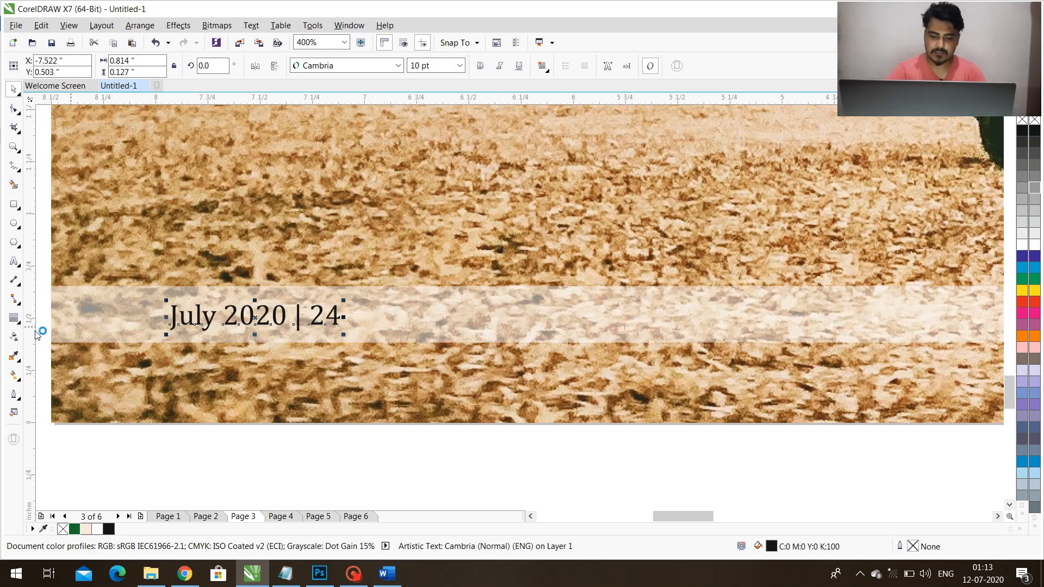
pyautogui.click(13, 262)
pyautogui.click(310, 319)
pyautogui.write('Pahe')
pyautogui.press('BackSpace')
pyautogui.press('BackSpace')
pyautogui.write('ge')
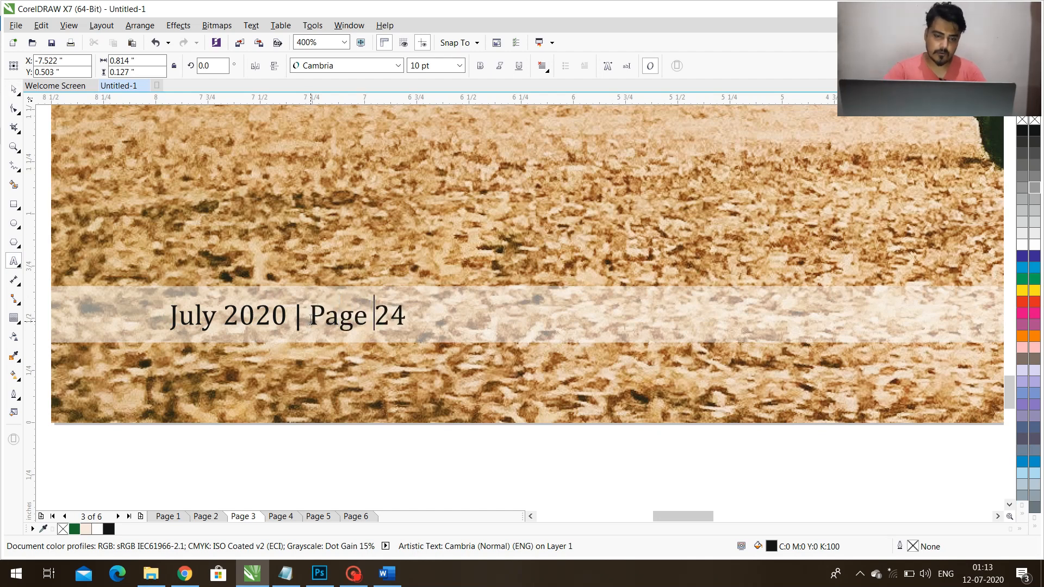
# Insert "| Vol. 7" after July 2020 so the footer text reads "July 2020 | Vol. 7 | Page 24".
pyautogui.click(290, 315)
pyautogui.write('| Vol. ')
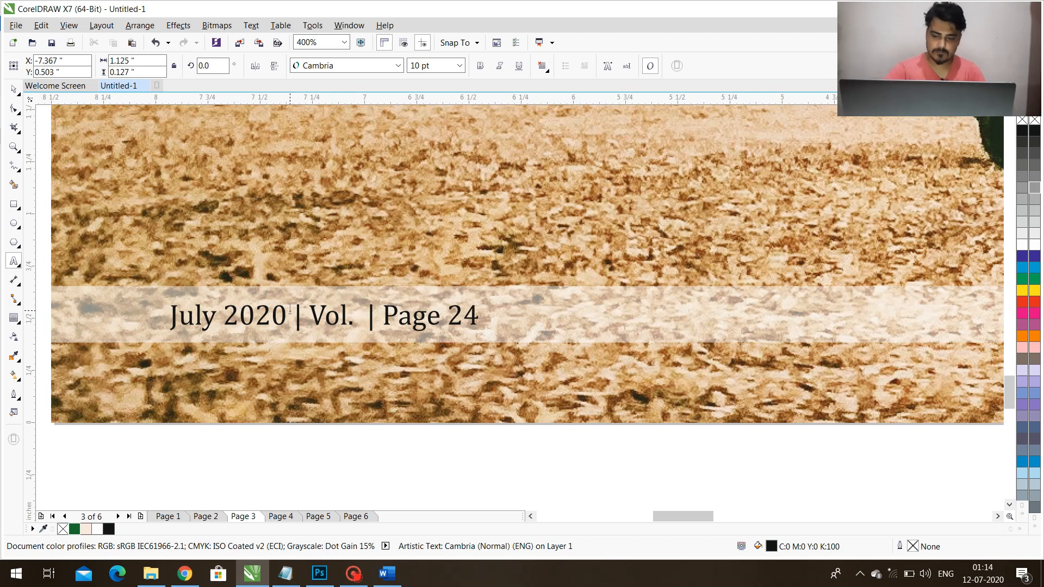
pyautogui.write('^')
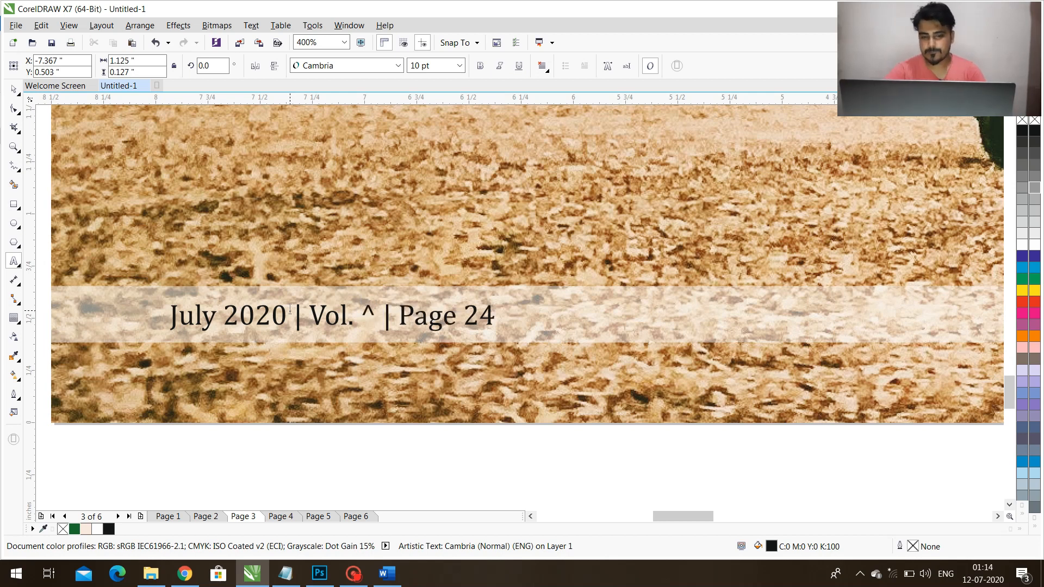
pyautogui.press('BackSpace')
pyautogui.write('7')
# Duplicate the footer text along the strip and align the copy's right edge with the left page's body text frame.
pyautogui.hotkey('ctrl', 'space')
pyautogui.scroll(-2, 204, 306)
pyautogui.moveTo(205, 312); pyautogui.dragTo(548, 312)
pyautogui.rightClick(548, 312)
pyautogui.scroll(-1, 390, 296)
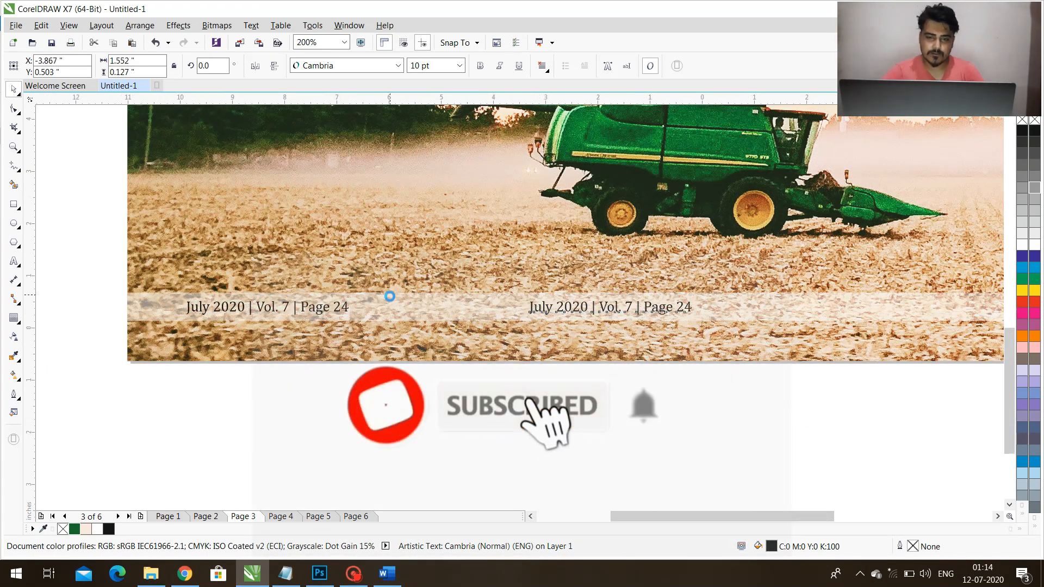
pyautogui.scroll(1, 556, 305)
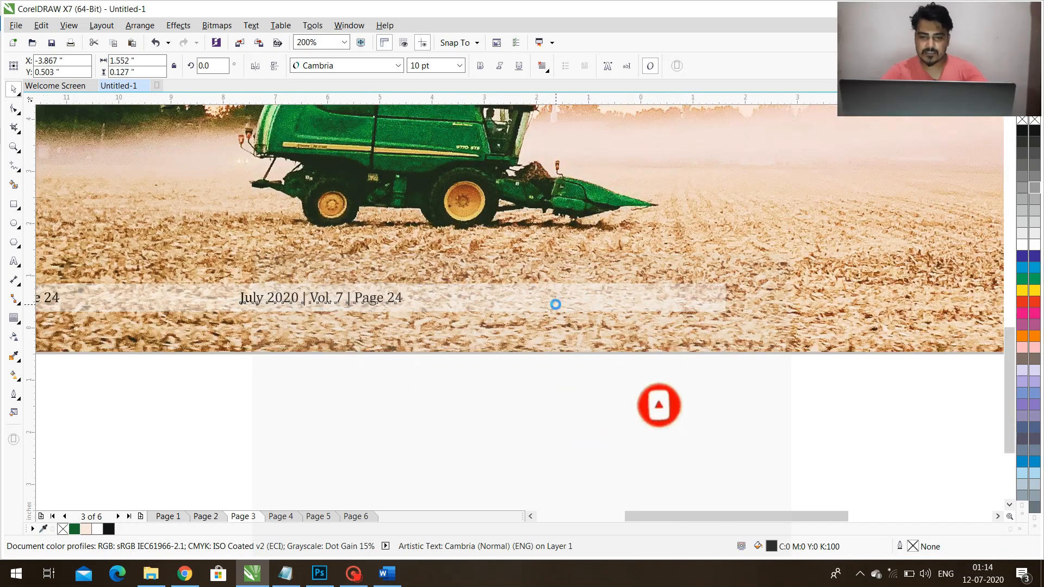
pyautogui.scroll(-1, 555, 305)
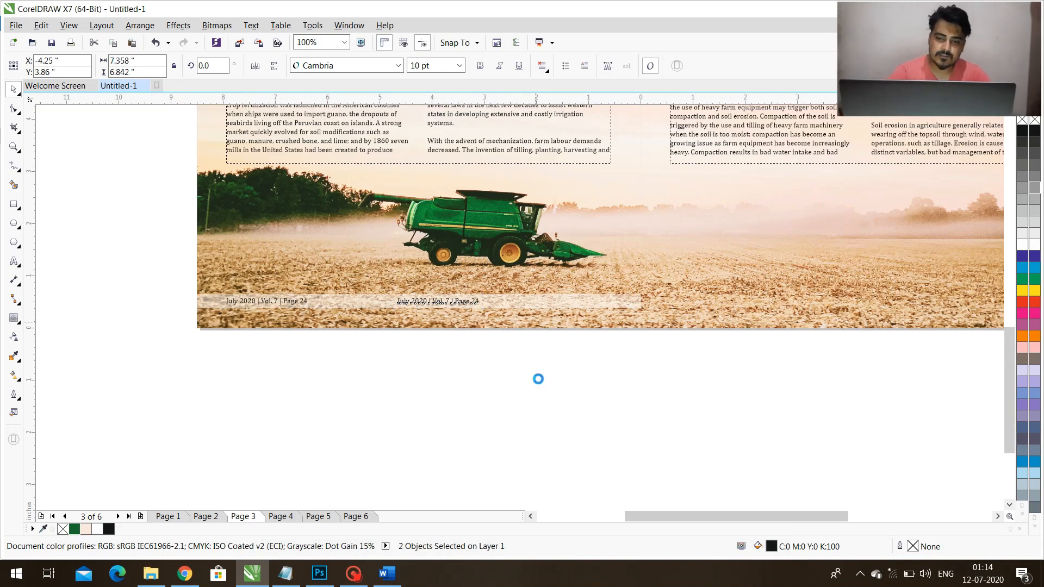
pyautogui.press('Escape')
pyautogui.scroll(1, 606, 306)
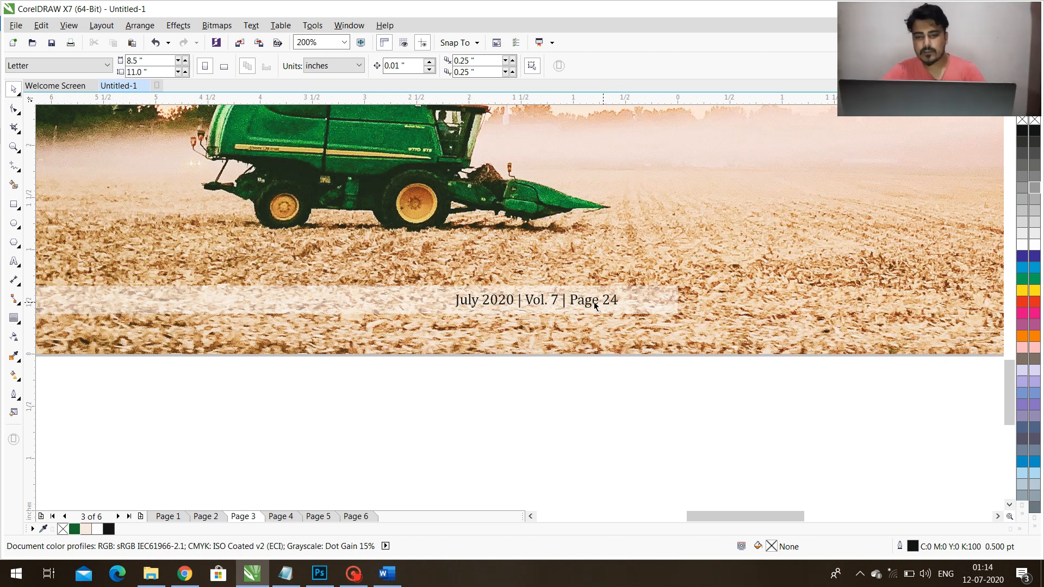
# Replace the duplicated footer text with "Creative Agriculture Machinery".
pyautogui.click(576, 304)
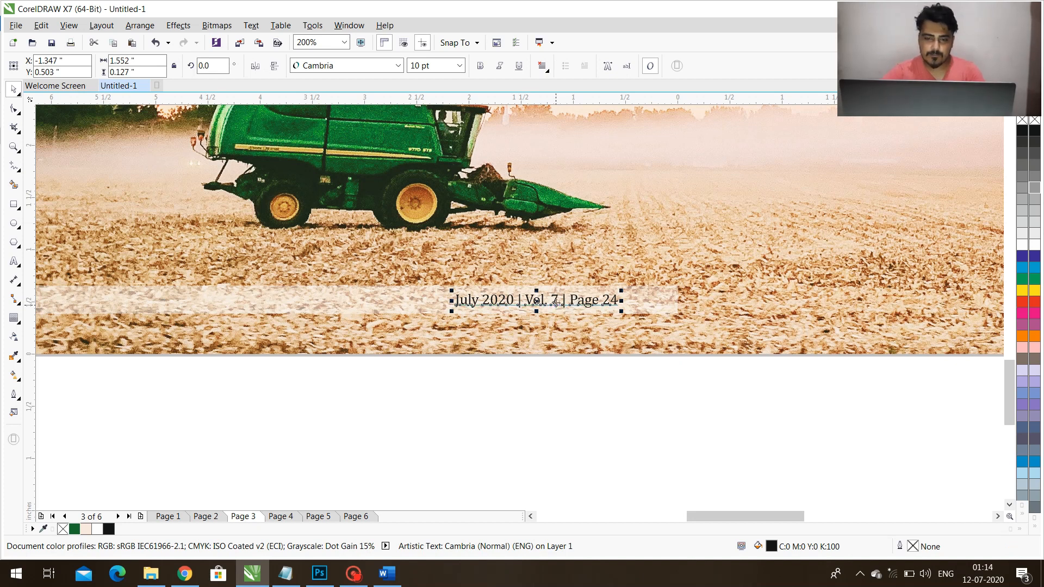
pyautogui.scroll(2, 553, 302)
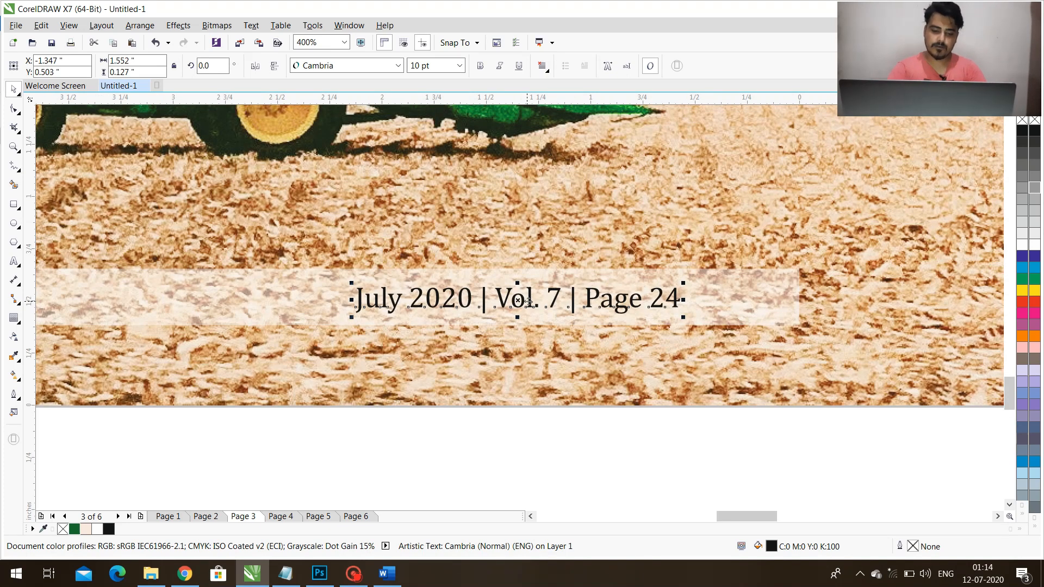
pyautogui.hotkey('ctrl', 'a')
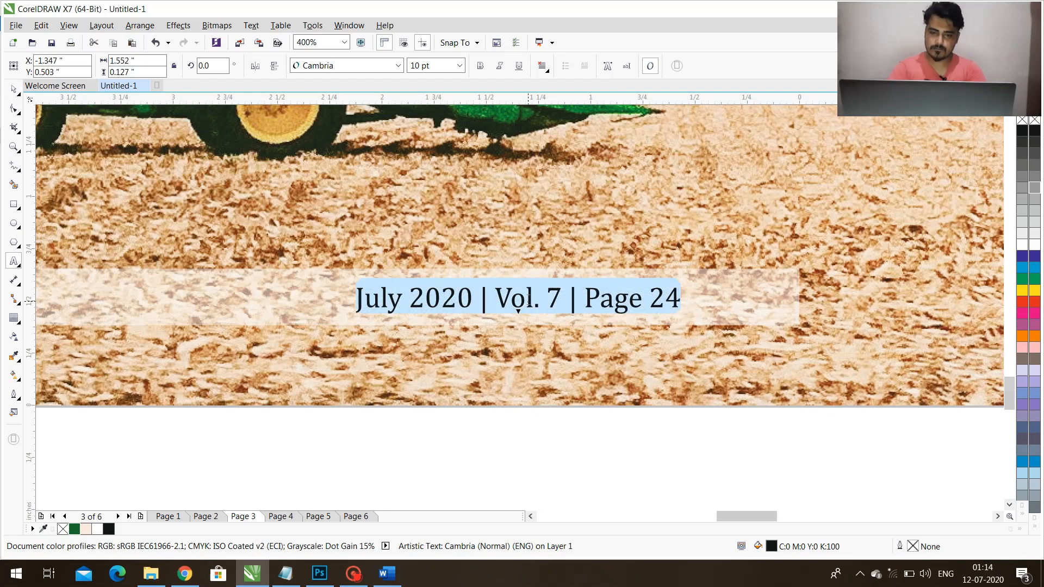
pyautogui.write('Creative Agriculture Mac')
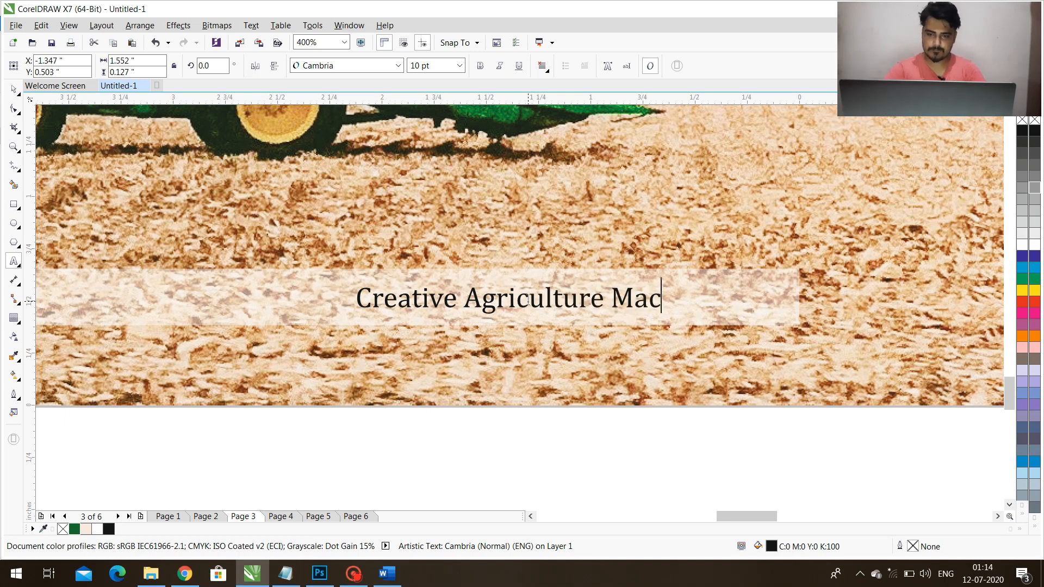
pyautogui.write('hinery')
pyautogui.press('Escape')
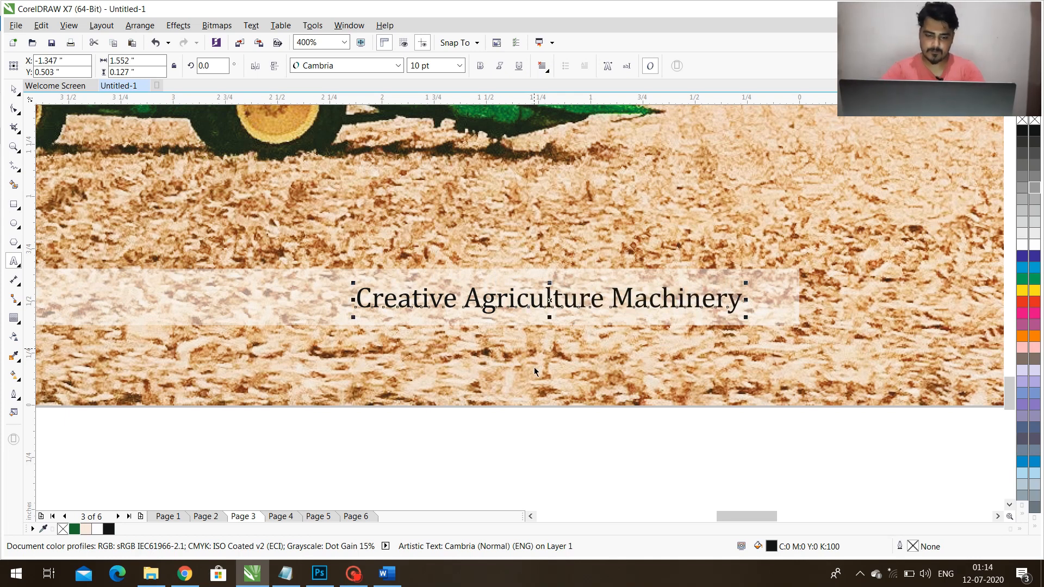
# Align the right edge of the Creative Agriculture Machinery text with the left page's body text frame.
pyautogui.scroll(-4, 534, 372)
pyautogui.keyDown('shift'); pyautogui.click(526, 199); pyautogui.keyUp('shift')
pyautogui.press('r')
pyautogui.click(500, 440)
# Make the Creative Agriculture Machinery text bold and realign its right edge with the left page's body text frame.
pyautogui.doubleClick(518, 349)
pyautogui.hotkey('ctrl', 'a')
pyautogui.hotkey('ctrl', 'b')
pyautogui.hotkey('ctrl', 'space')
pyautogui.keyDown('shift'); pyautogui.click(515, 193); pyautogui.keyUp('shift')
pyautogui.press('r')
pyautogui.click(474, 426)
# Duplicate the footer strip with both of its texts onto the right page at the same height.
pyautogui.moveTo(134, 417); pyautogui.dragTo(616, 331)
pyautogui.moveTo(538, 349); pyautogui.dragTo(716, 349)
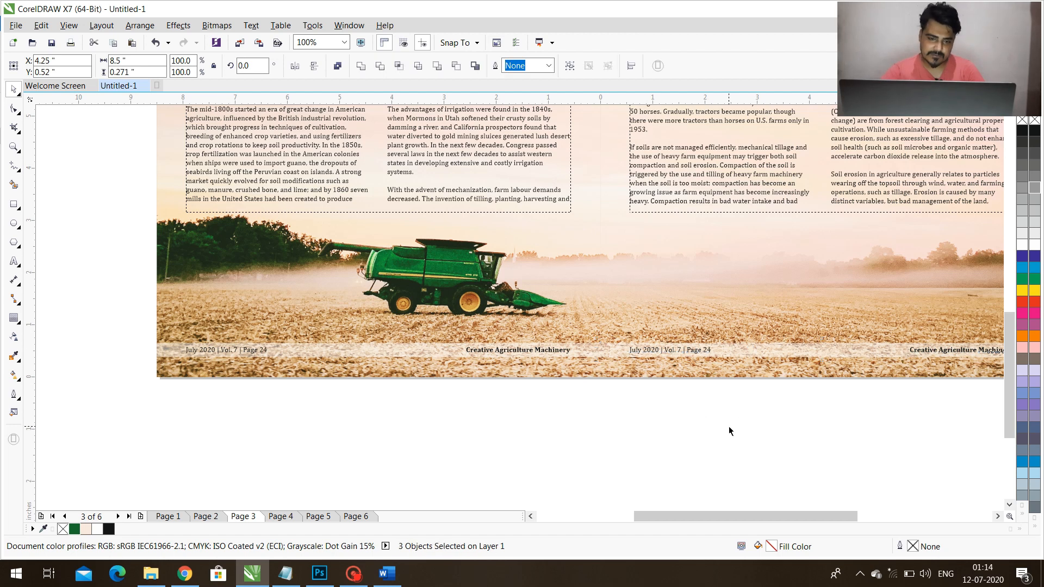
pyautogui.click(729, 428)
pyautogui.scroll(-1, 615, 355)
pyautogui.press('F2')
pyautogui.moveTo(515, 259); pyautogui.dragTo(941, 425)
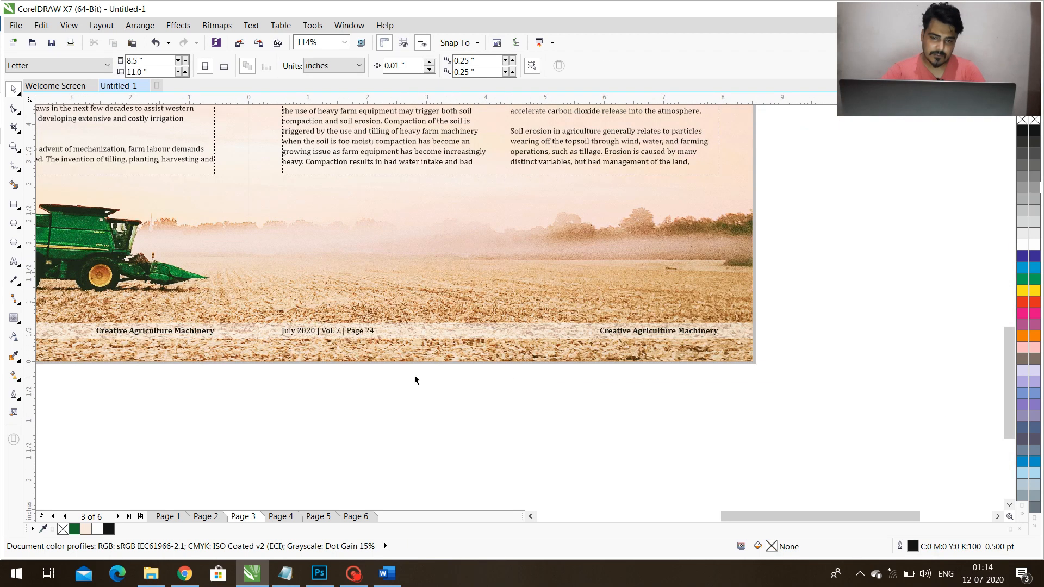
# Swap the right page's footer texts, aligning Creative Agriculture Machinery with the body frame's left edge and the issue text with its right edge.
pyautogui.moveTo(336, 339); pyautogui.dragTo(516, 340)
pyautogui.click(621, 338)
pyautogui.keyDown('shift'); pyautogui.click(393, 161); pyautogui.keyUp('shift')
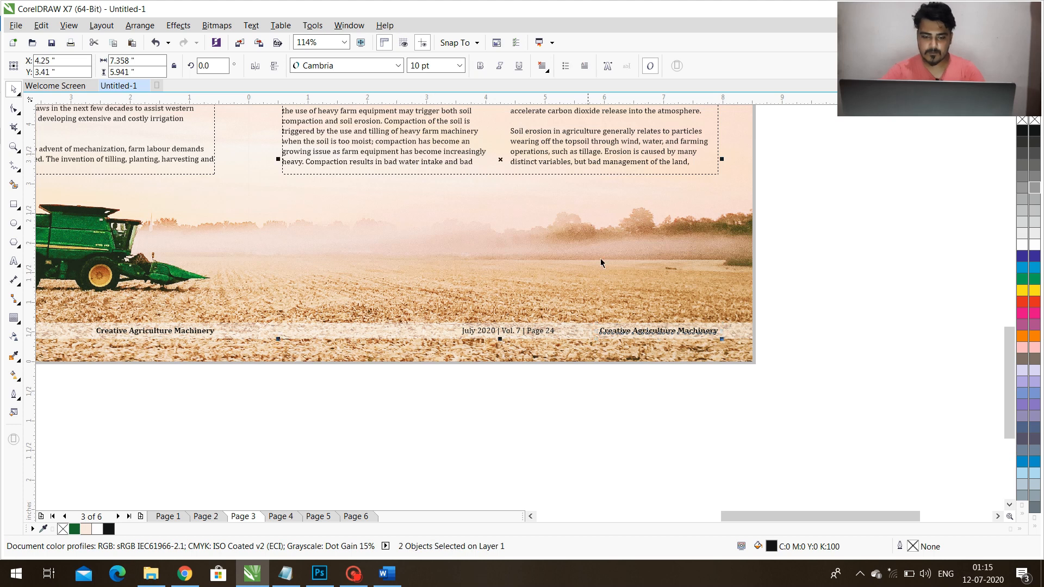
pyautogui.press('l')
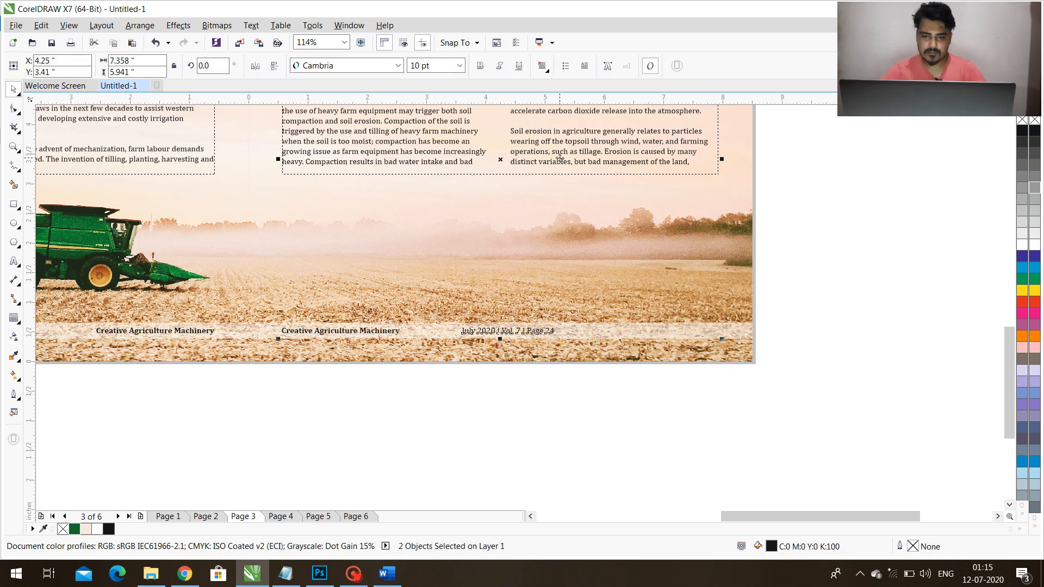
pyautogui.press('r')
pyautogui.click(541, 415)
# Copy both footer strips with their texts from page 3 onto page 4 in the same position.
pyautogui.hotkey('shift', 'F4')
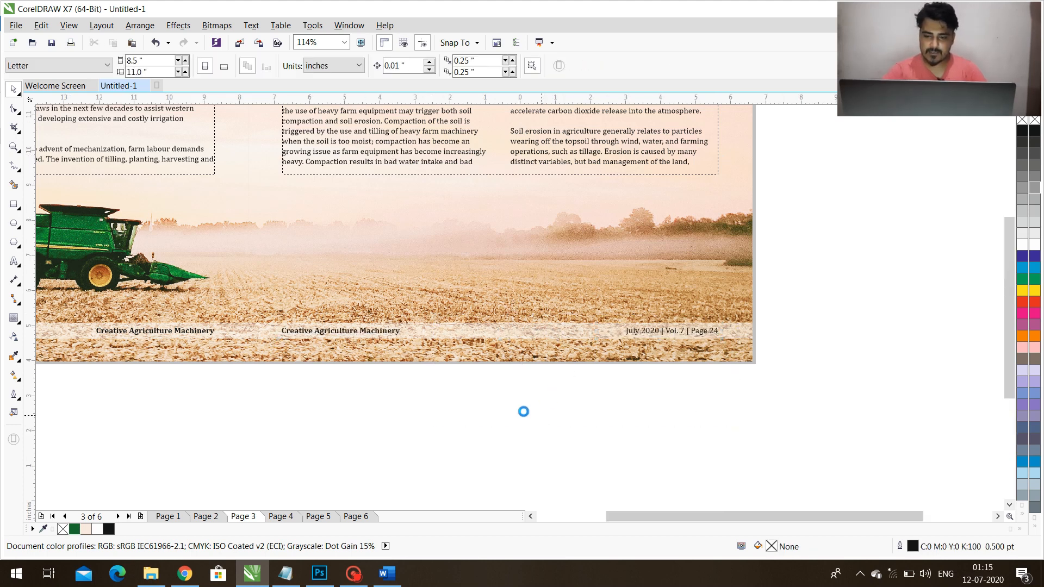
pyautogui.moveTo(152, 459); pyautogui.dragTo(824, 496)
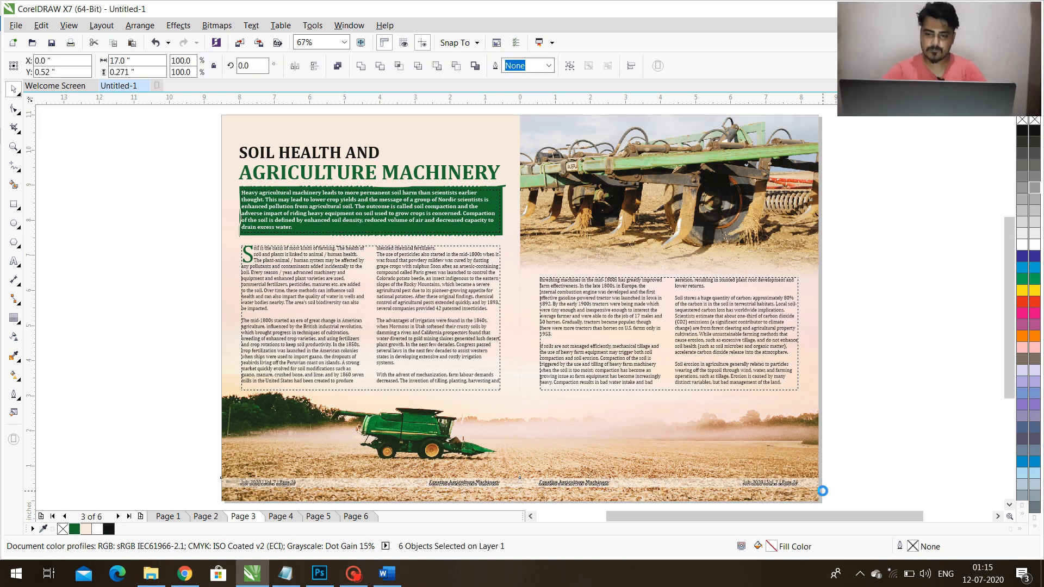
pyautogui.press('pagedown')
pyautogui.hotkey('ctrl', 'v')
pyautogui.click(875, 455)
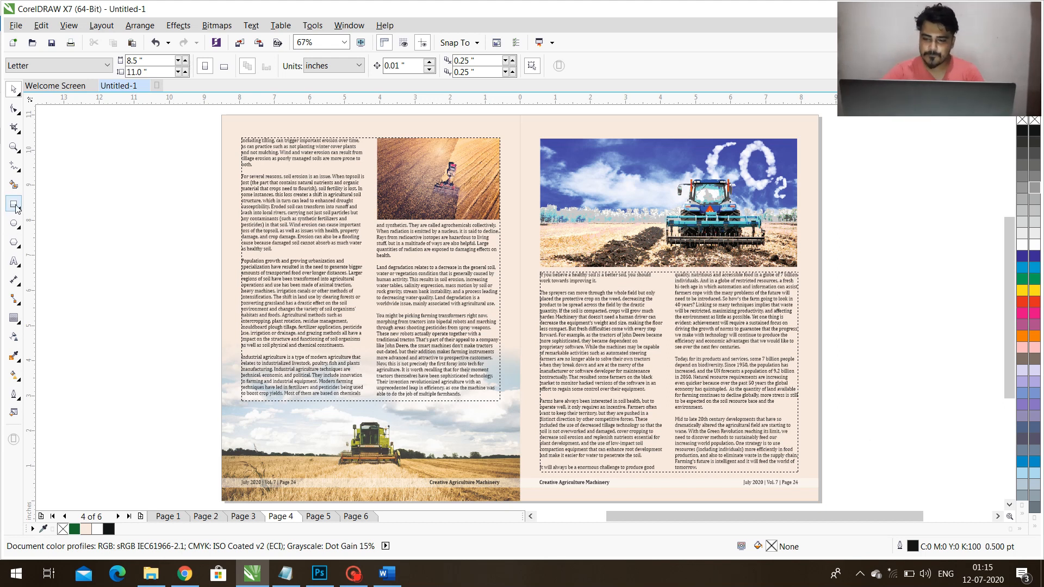
# Draw a small circle about 0.2 inches wide outside the right edge of the page 4 spread.
pyautogui.click(16, 224)
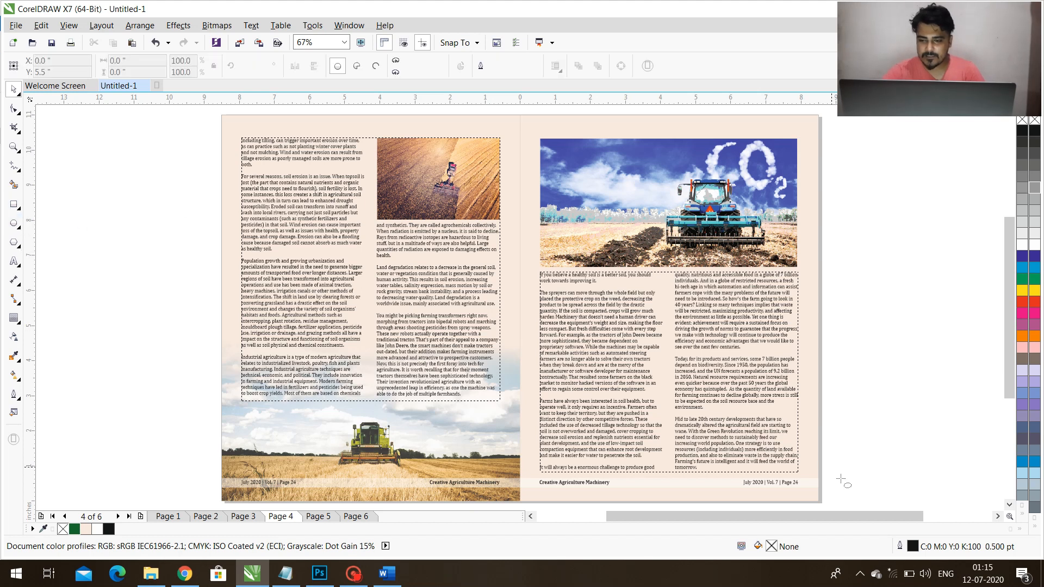
pyautogui.scroll(4, 819, 477)
pyautogui.moveTo(813, 409); pyautogui.dragTo(833, 433)
pyautogui.press('space')
pyautogui.click(818, 374)
pyautogui.press('F4')
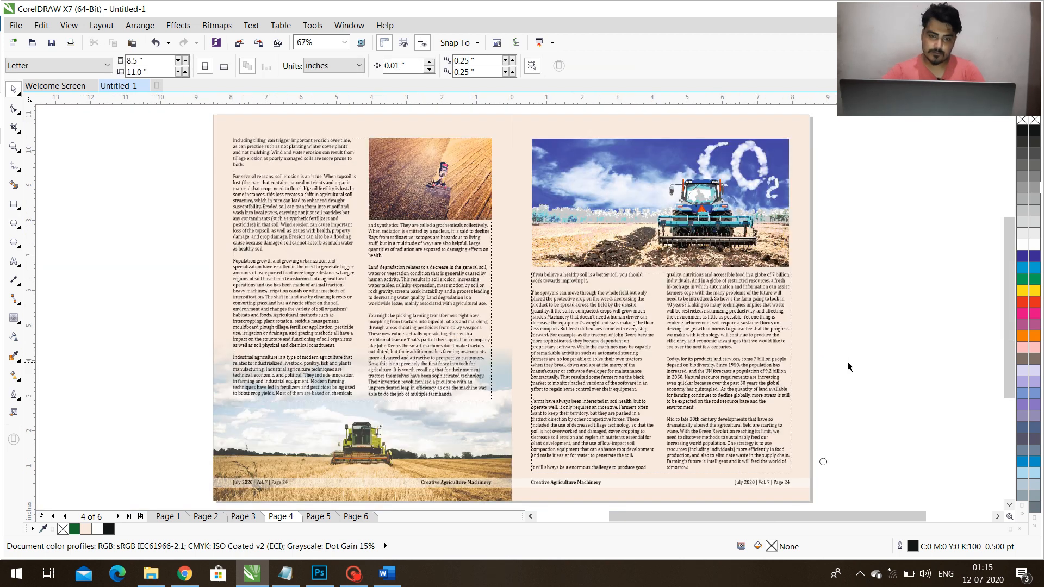
# Fill the small circle on page 4 with the green sampled from page 3's introduction box and remove its outline.
pyautogui.press('pageup')
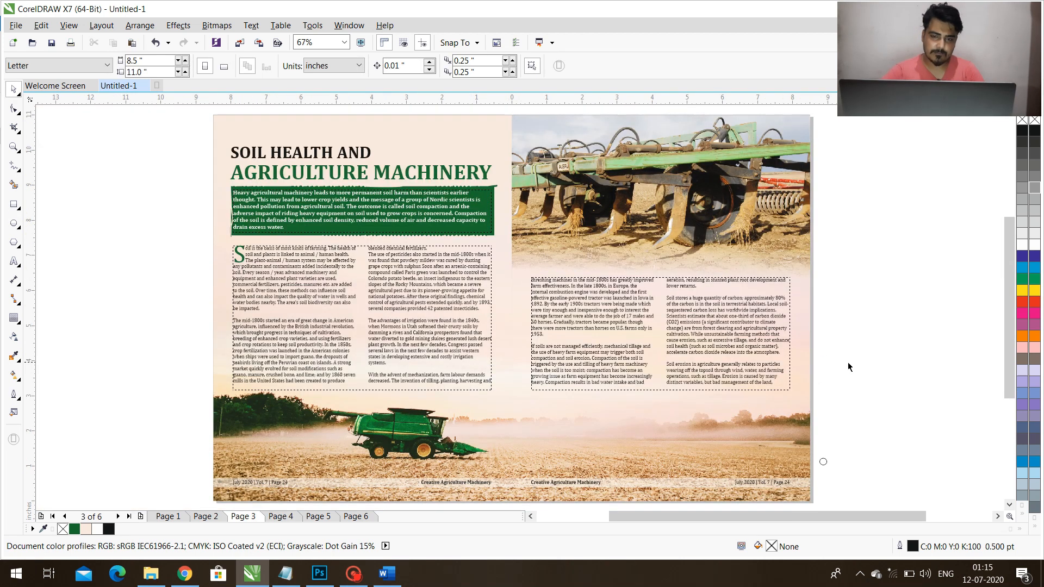
pyautogui.click(15, 356)
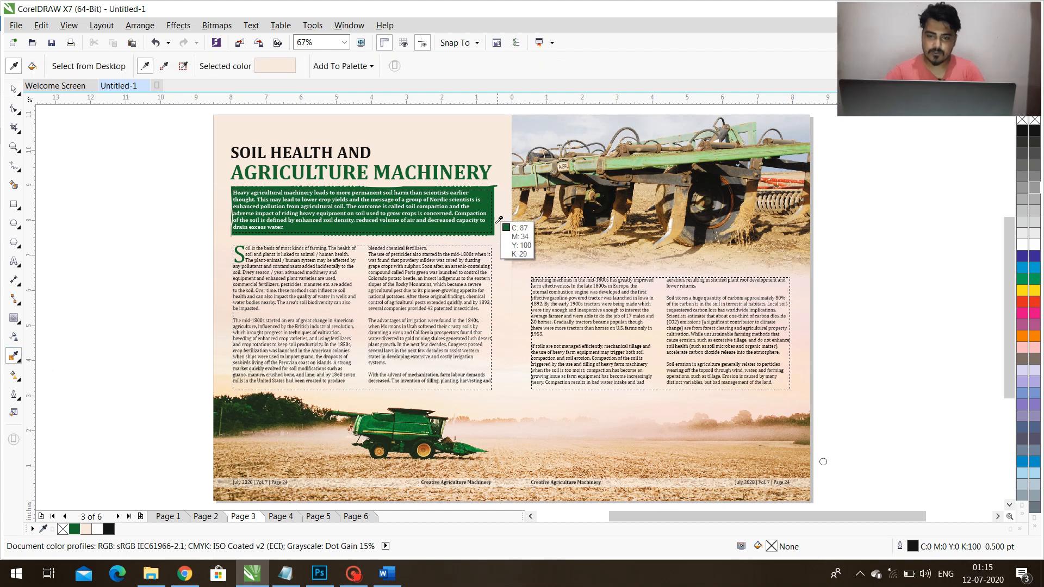
pyautogui.click(487, 228)
pyautogui.press('pagedown')
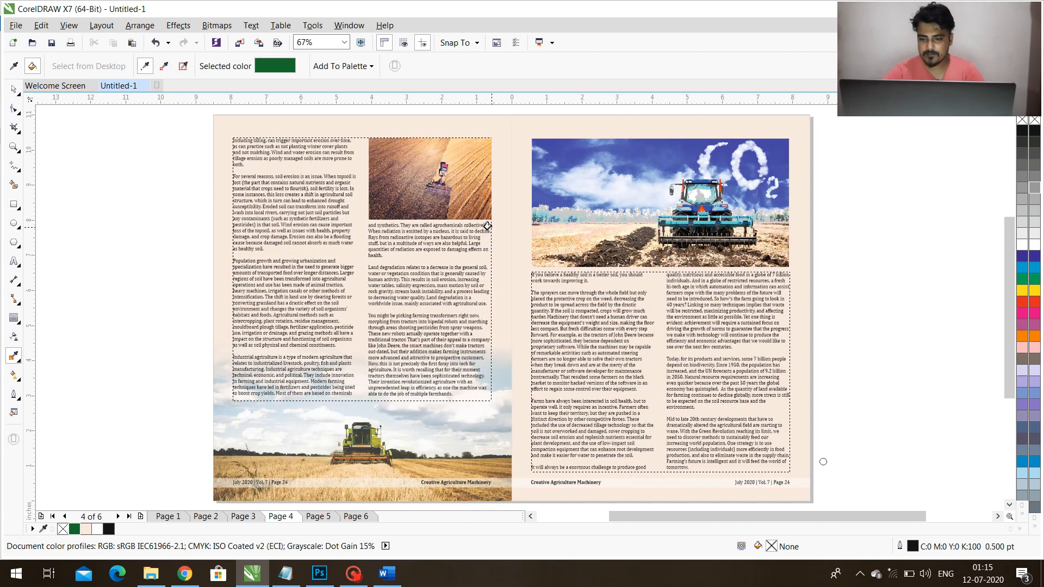
pyautogui.scroll(3, 823, 462)
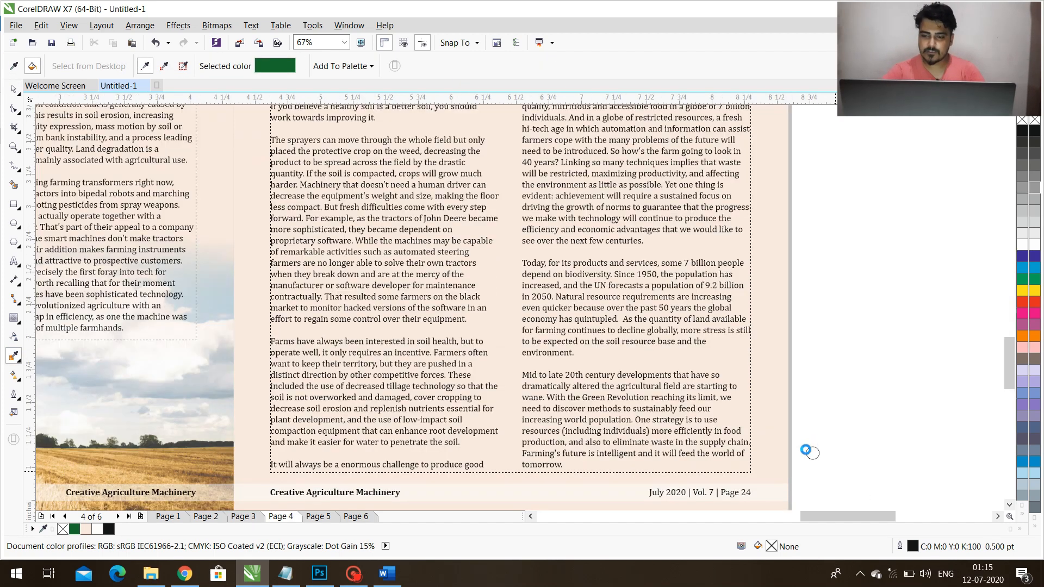
pyautogui.click(823, 453)
pyautogui.press('space')
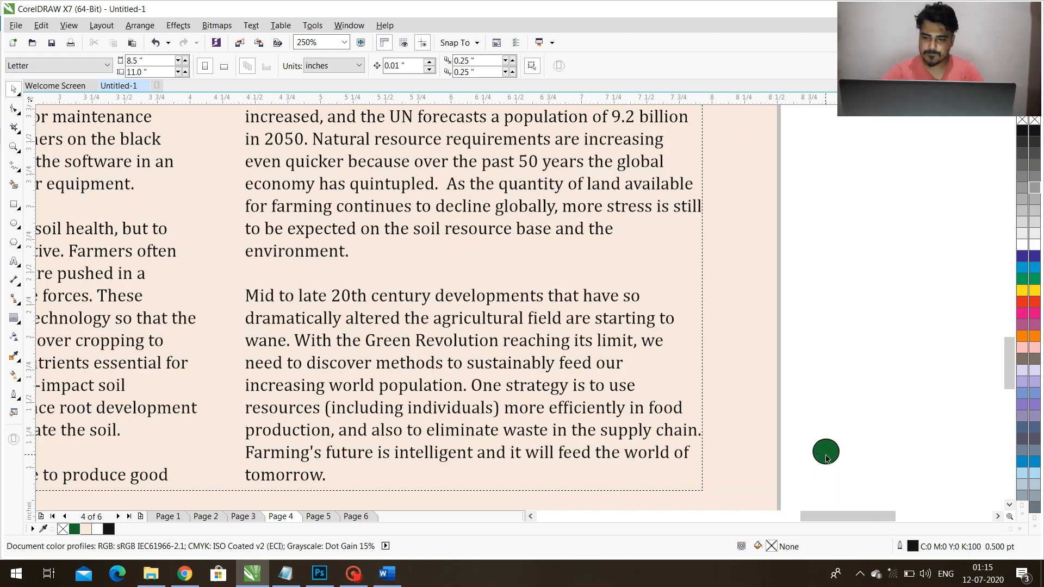
pyautogui.click(825, 452)
pyautogui.rightClick(1034, 118)
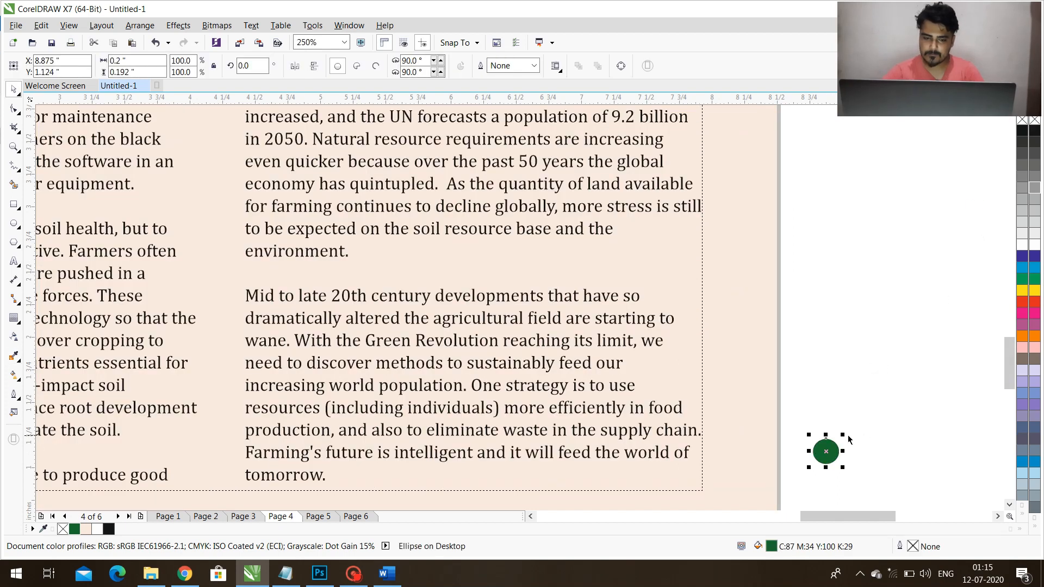
# Shrink the green circle to about 0.045 inches and arrange three copies in a row after the article's closing word "tomorrow.".
pyautogui.moveTo(844, 434); pyautogui.dragTo(350, 473)
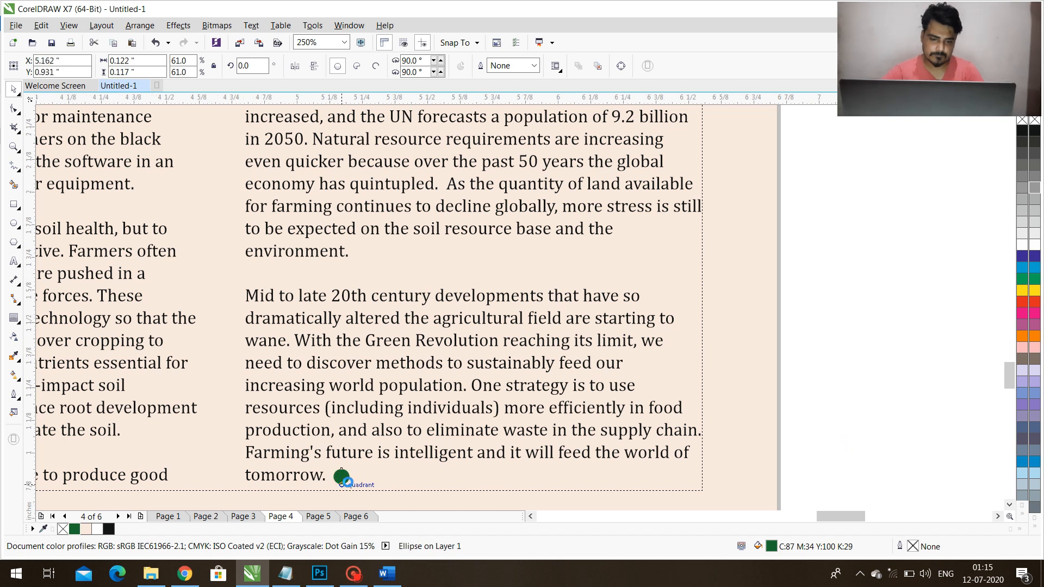
pyautogui.scroll(1, 356, 464)
pyautogui.scroll(1, 356, 459)
pyautogui.moveTo(357, 446); pyautogui.dragTo(327, 486)
pyautogui.hotkey('ctrl', 'd')
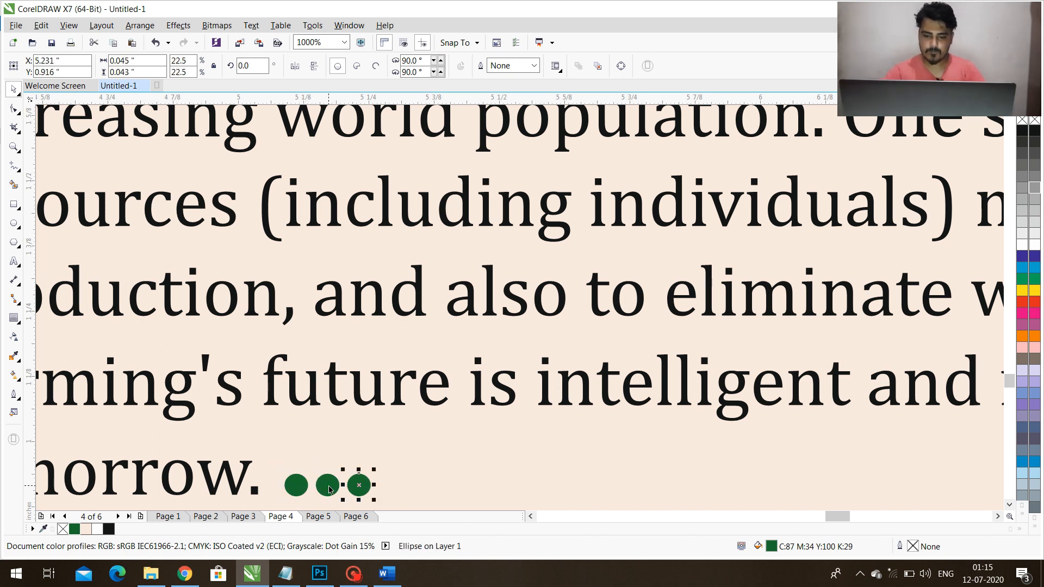
# Preview the page 4 and page 3 spreads in full screen to check the finished layout.
pyautogui.hotkey('shift', 'F4')
pyautogui.click(899, 436)
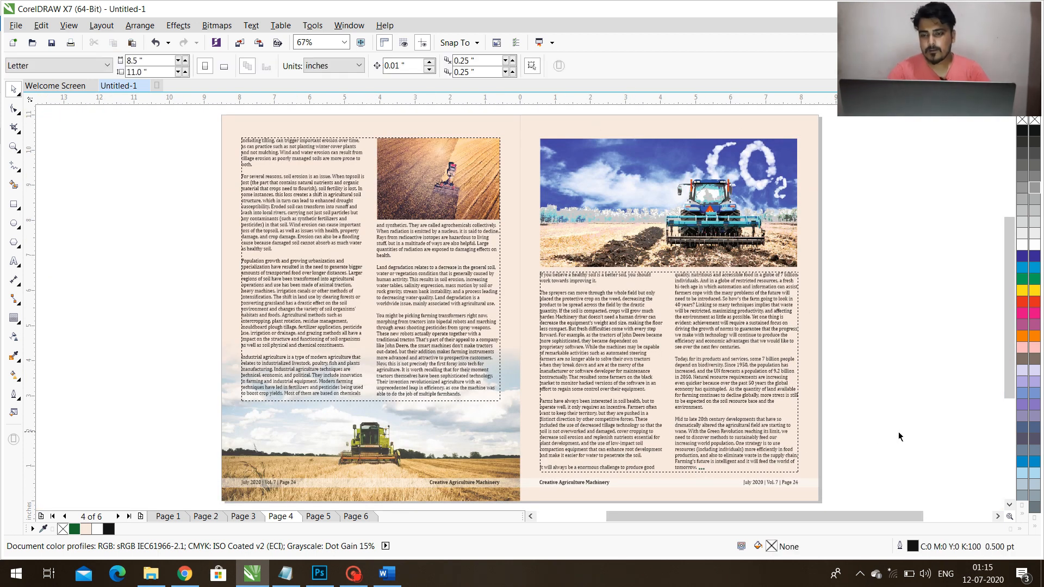
pyautogui.press('F9')
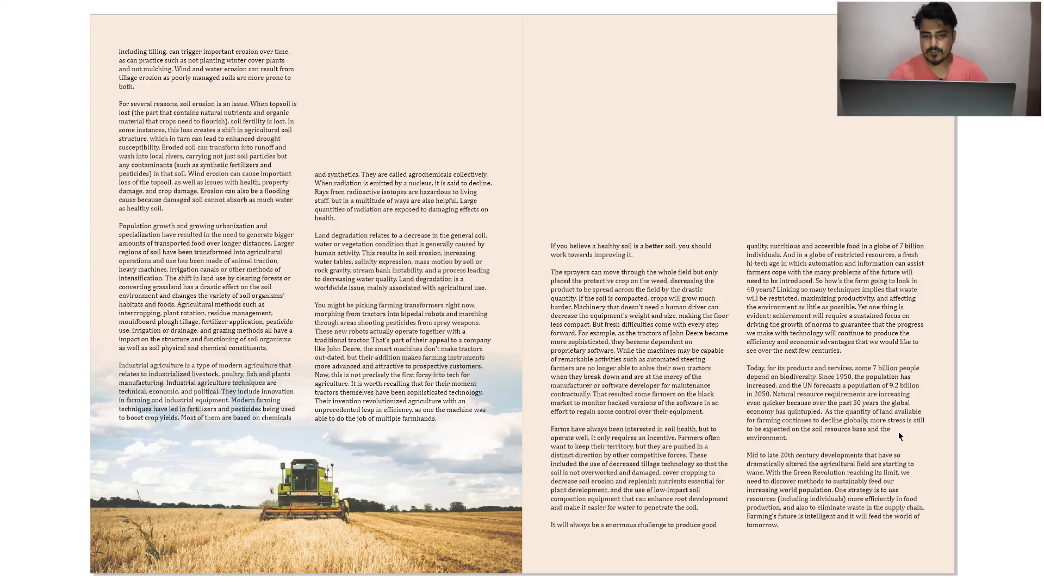
pyautogui.press('pageup')
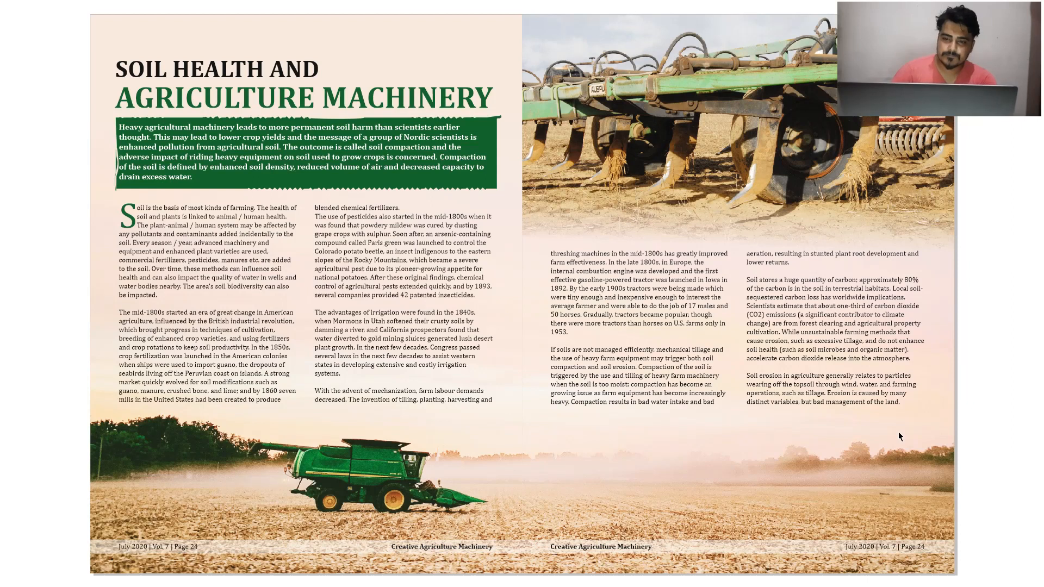